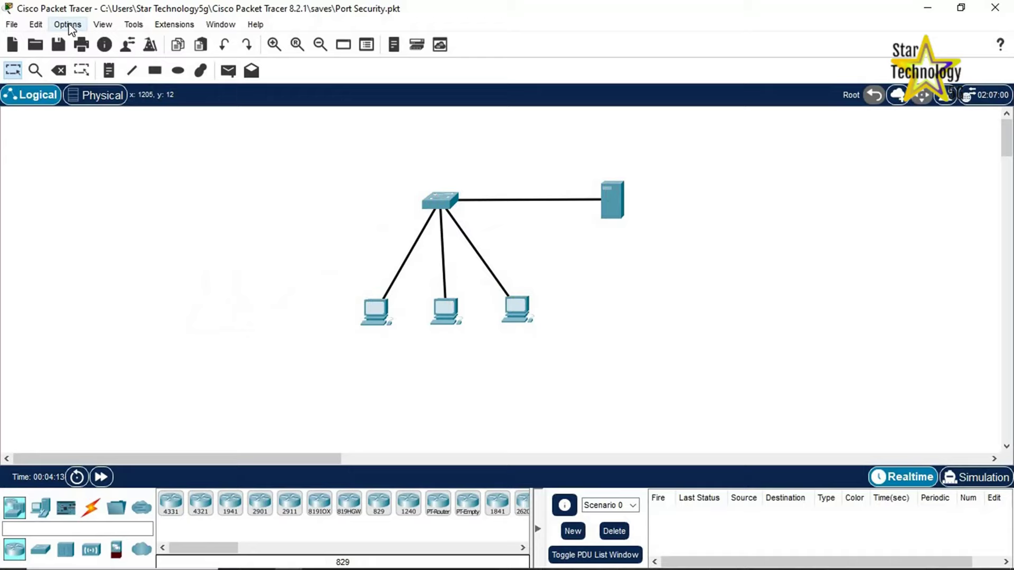
# Turn on Show Link Lights in the interface preferences and close the preferences
pyautogui.click(68, 25)
pyautogui.click(217, 38)
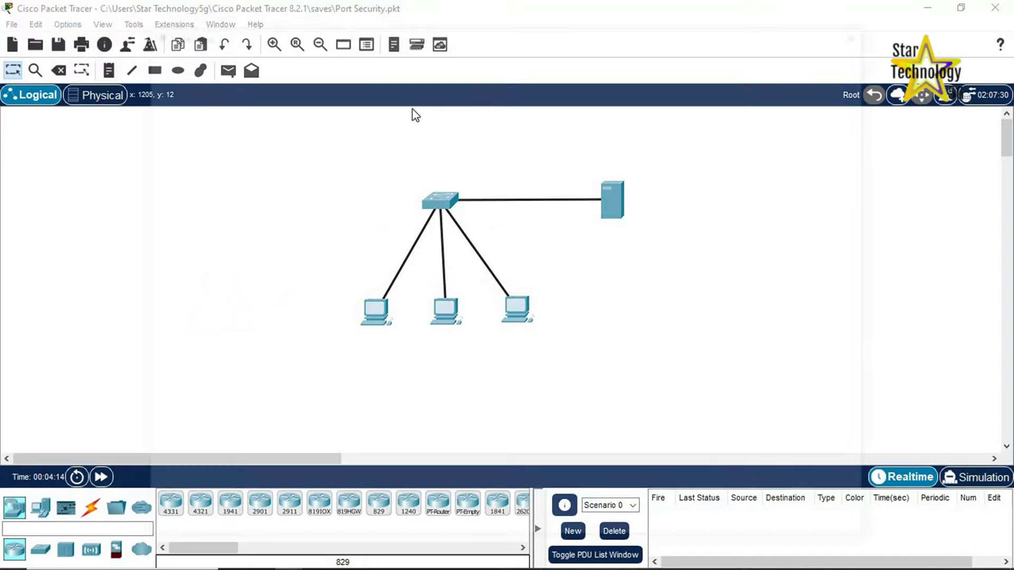
pyautogui.click(538, 100)
pyautogui.press('space')
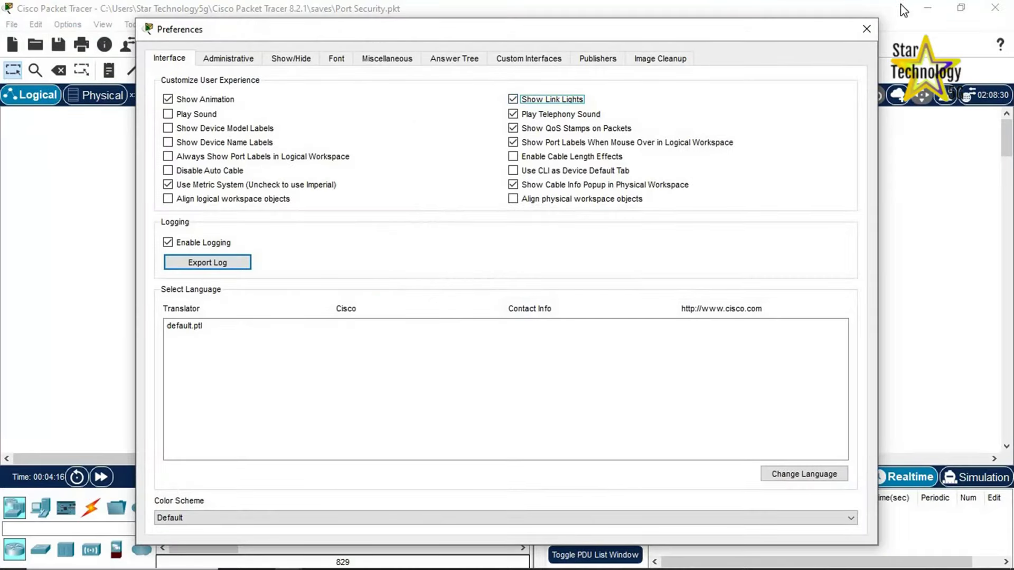
pyautogui.click(866, 29)
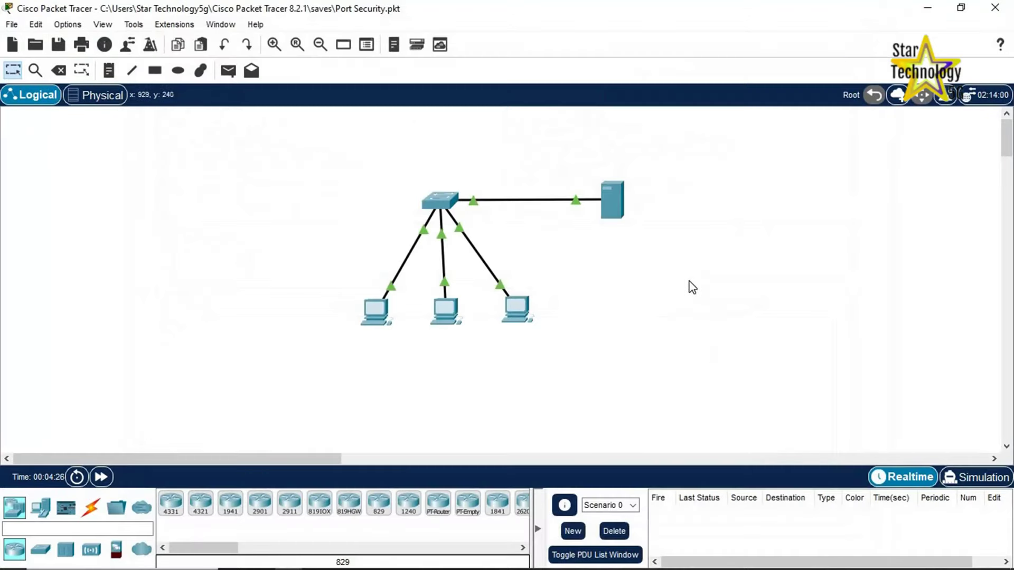
# Open the switch's command line, enter privileged mode with enable, and enter global configuration with configure terminal
pyautogui.click(439, 201)
pyautogui.click(705, 455)
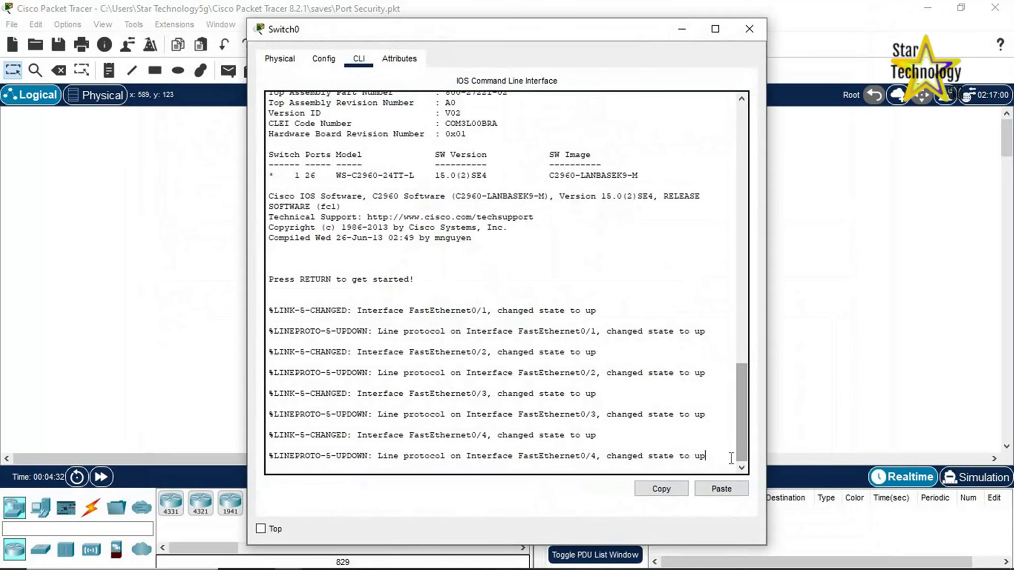
pyautogui.press('Return')
pyautogui.write('enable')
pyautogui.press('Return')
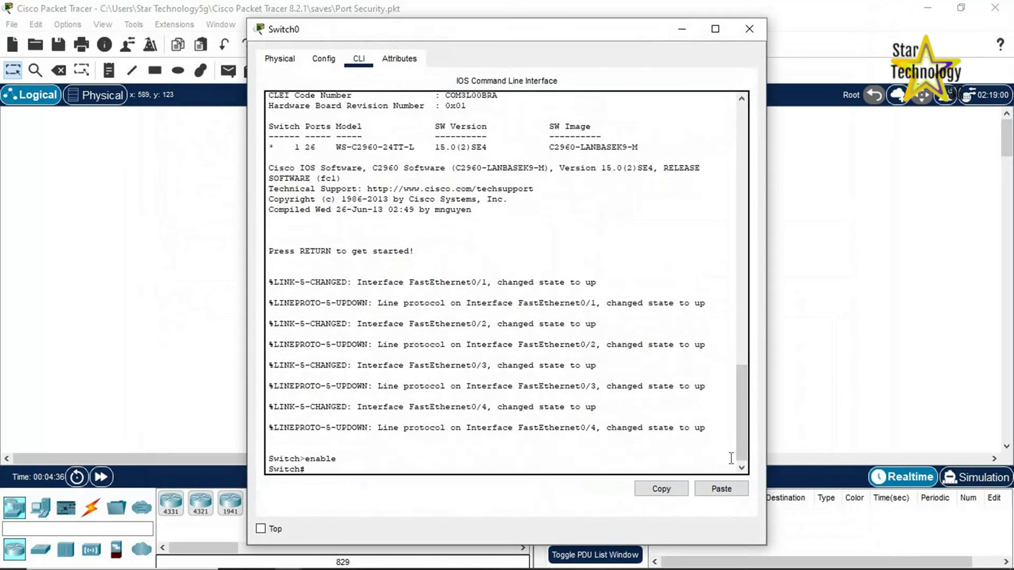
pyautogui.write('configure terminal')
pyautogui.press('Return')
# Enter interface fastethernet 0/1 configuration and set the port to access mode with switchport mode access
pyautogui.write('interface ')
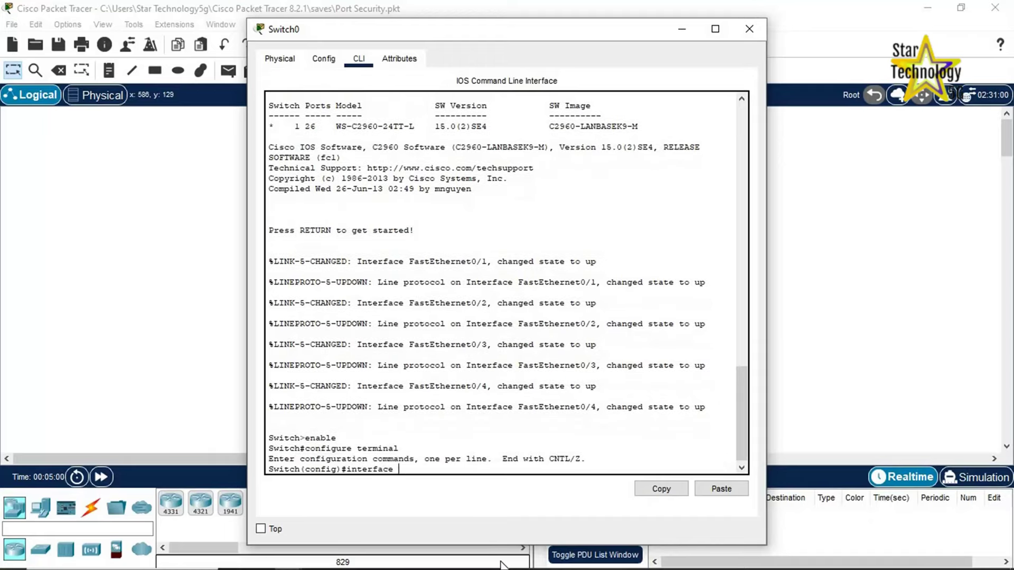
pyautogui.write('fastethernet 0/1')
pyautogui.press('Return')
pyautogui.write('switchp')
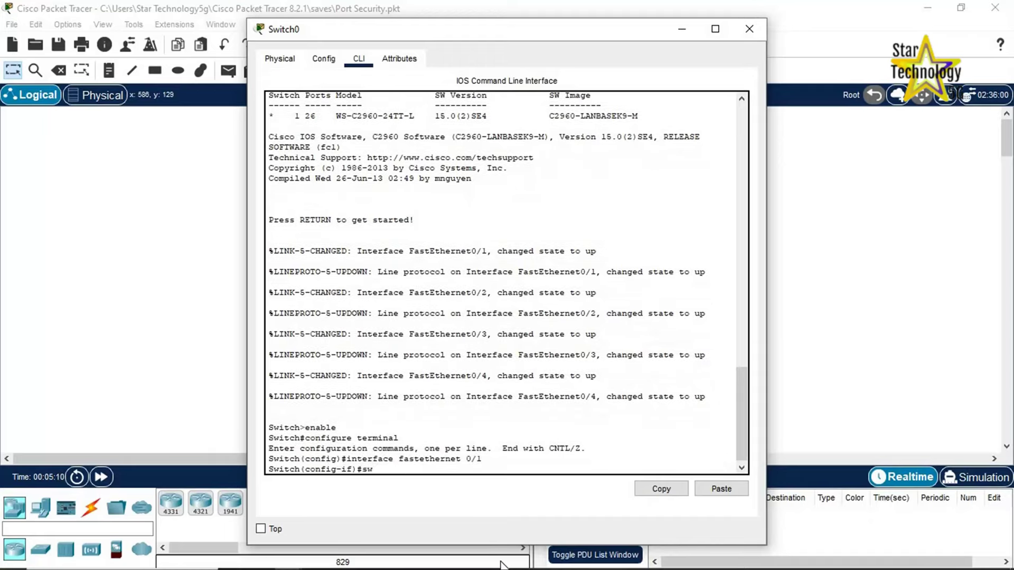
pyautogui.write('ort mode access')
pyautogui.press('Return')
# Enable port security on fastethernet 0/1 with switchport port-security
pyautogui.write('switchport port-security')
pyautogui.press('Return')
pyautogui.moveTo(496, 458); pyautogui.dragTo(362, 458)
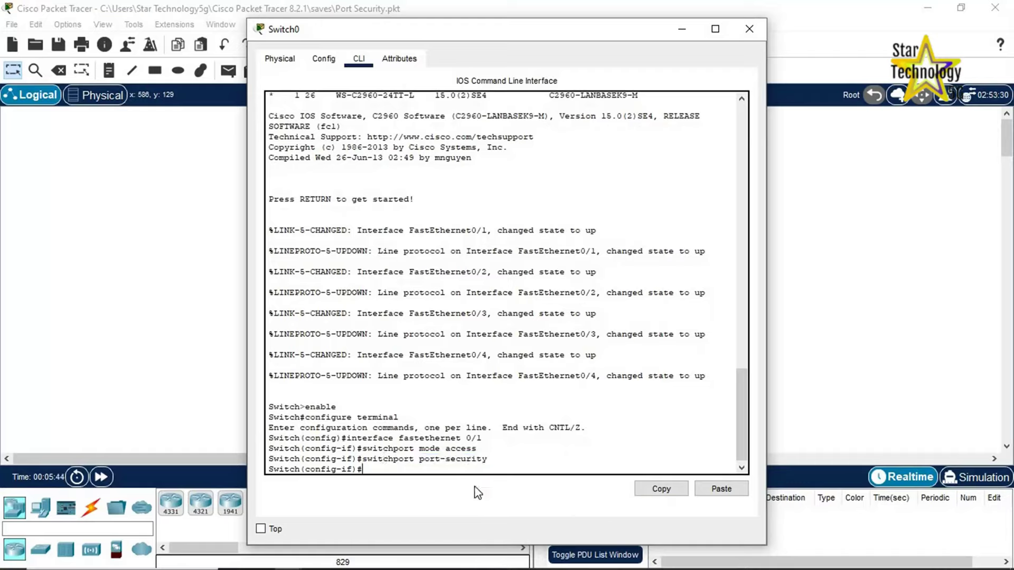
# List the switchport port-security options with ? and review aging, mac-address, maximum and violation
pyautogui.write('switchport port-security ?')
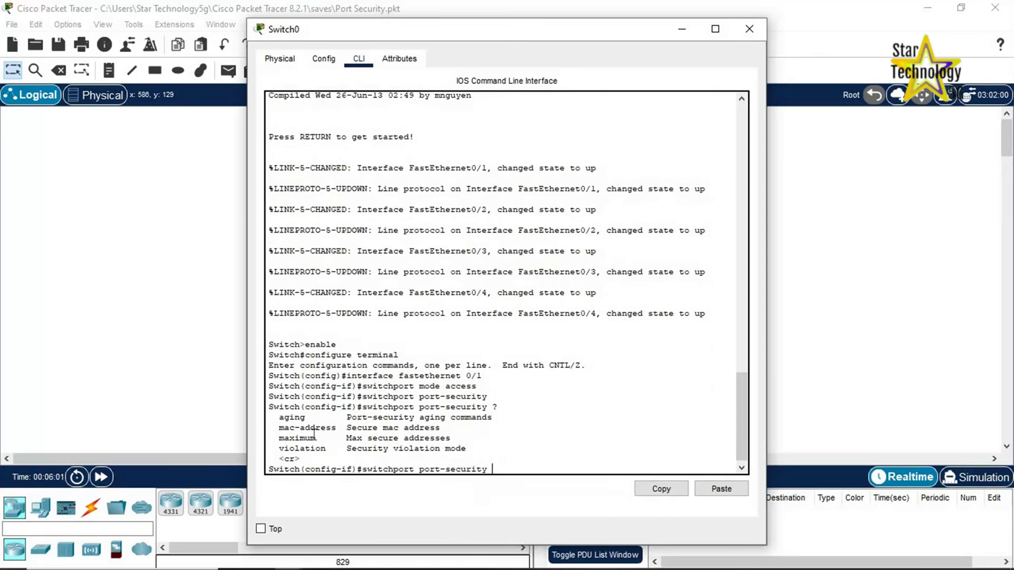
pyautogui.moveTo(278, 417); pyautogui.dragTo(496, 417)
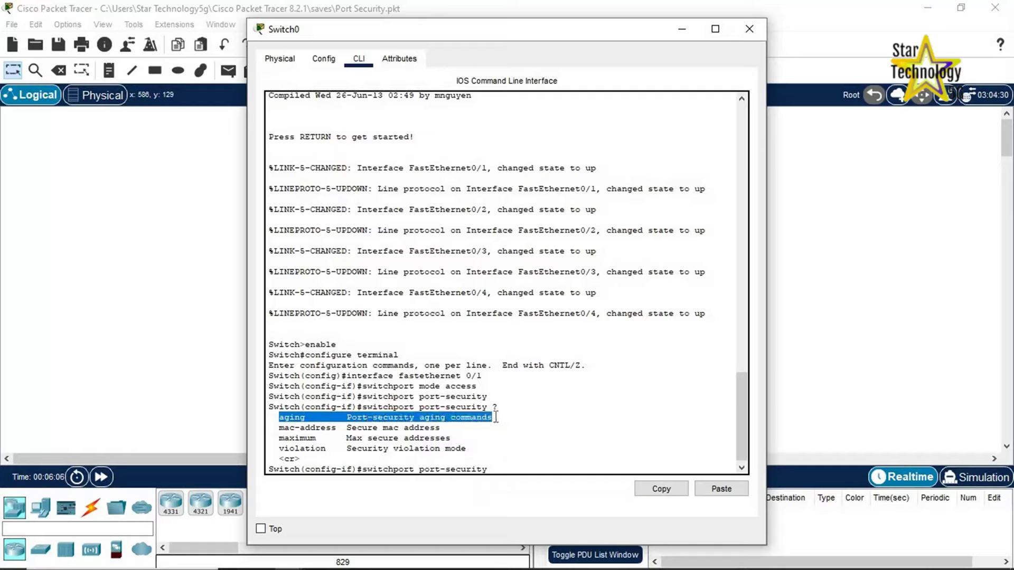
pyautogui.moveTo(278, 428); pyautogui.dragTo(441, 427)
pyautogui.moveTo(275, 438); pyautogui.dragTo(455, 438)
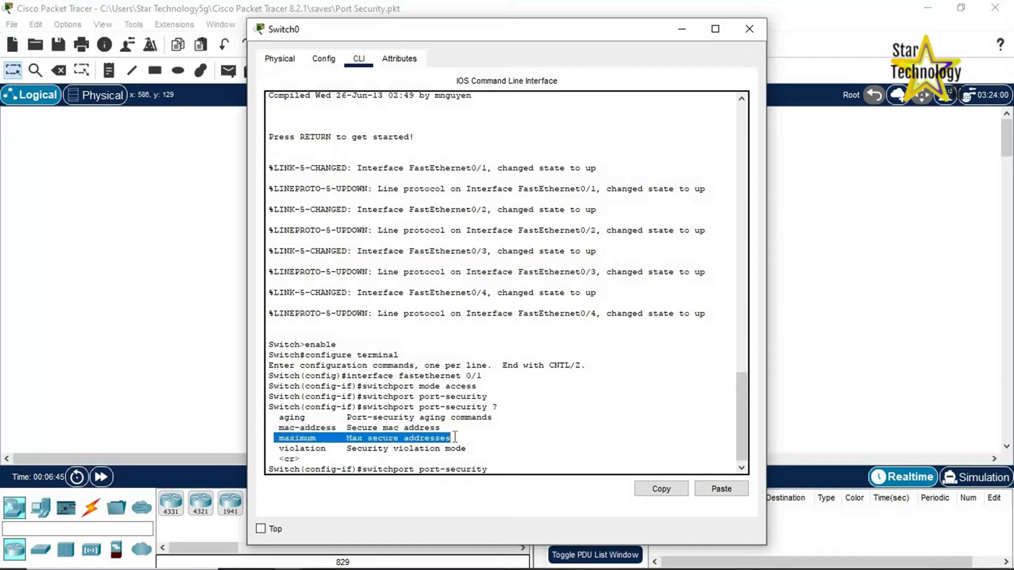
pyautogui.moveTo(274, 448); pyautogui.dragTo(472, 446)
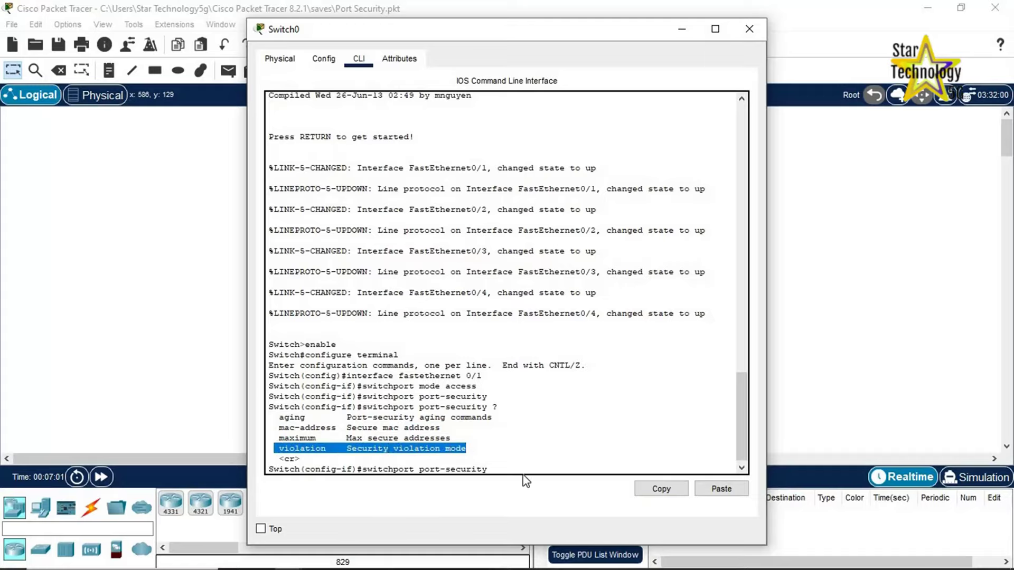
# Extend the pending command to switchport port-security mac-address and list its options with ?, reviewing H.H.H and sticky
pyautogui.write('m')
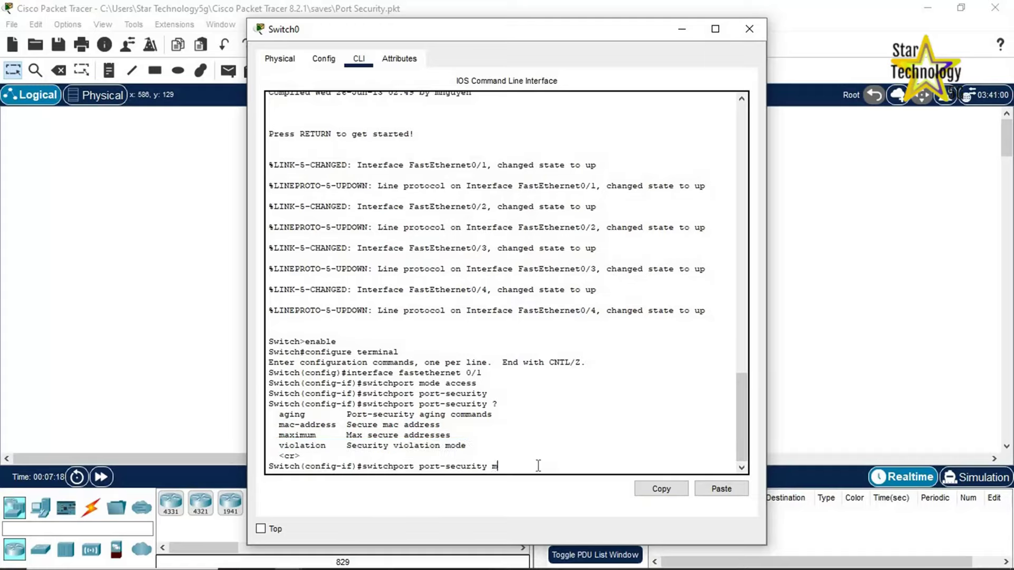
pyautogui.write('ac-address ?')
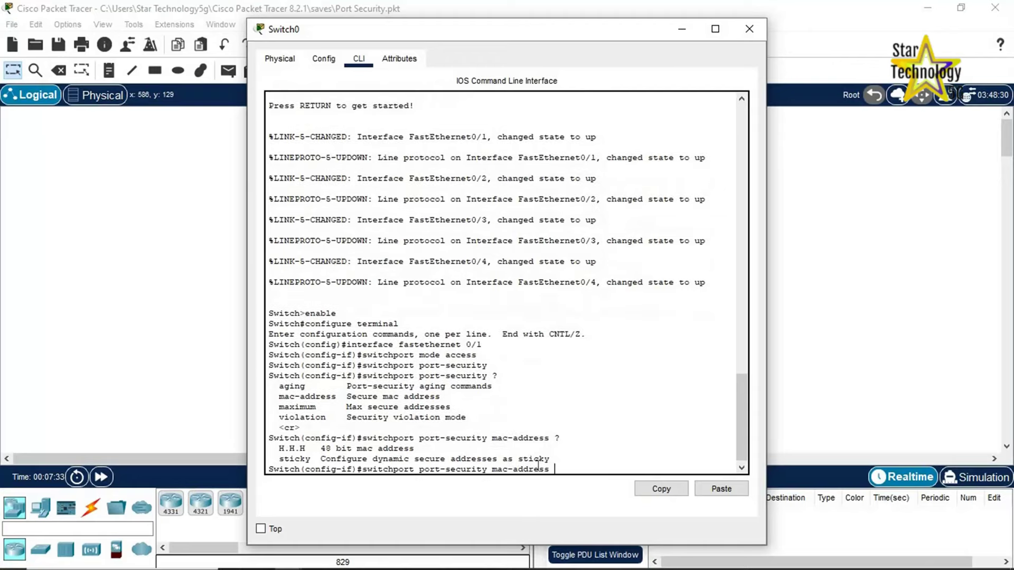
pyautogui.moveTo(415, 448); pyautogui.dragTo(278, 448)
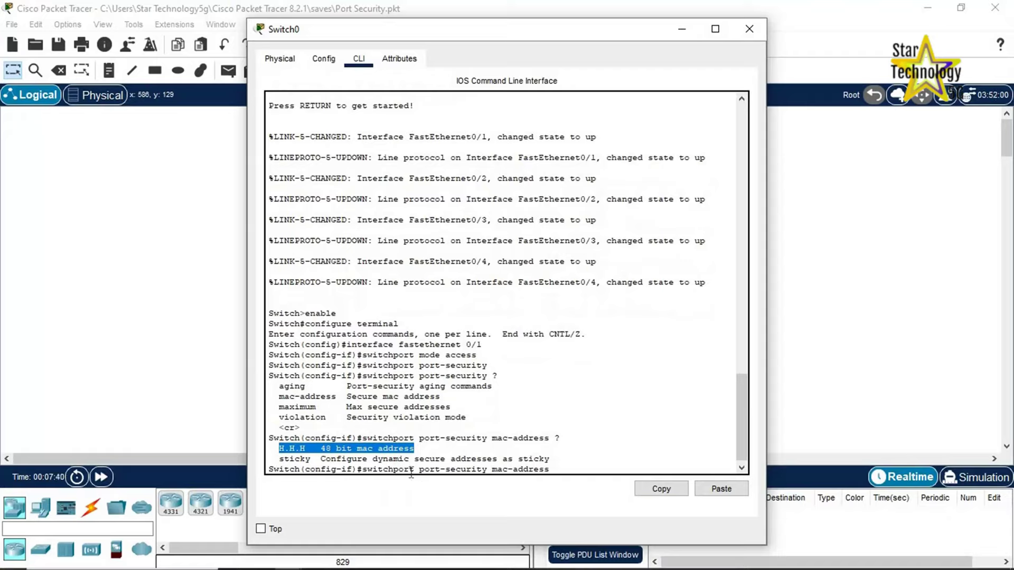
pyautogui.moveTo(280, 453); pyautogui.dragTo(566, 461)
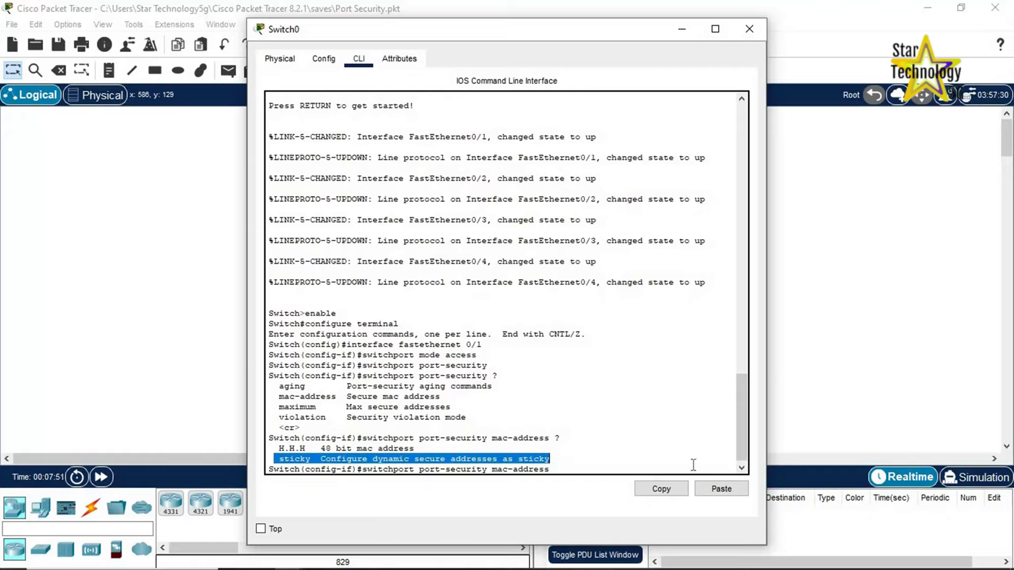
pyautogui.click(587, 452)
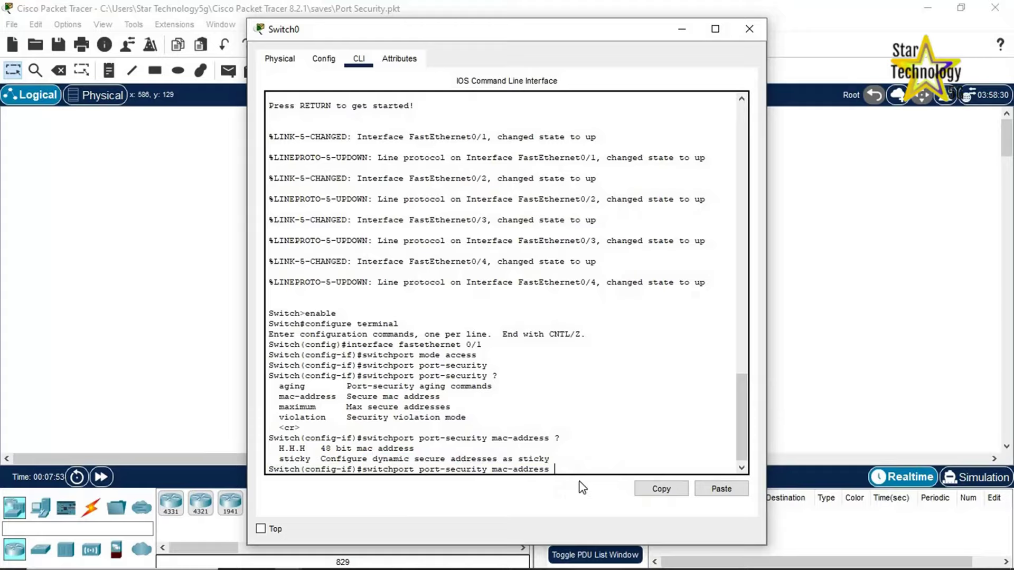
# Open the server's Command Prompt and run ipconfig /all
pyautogui.click(891, 227)
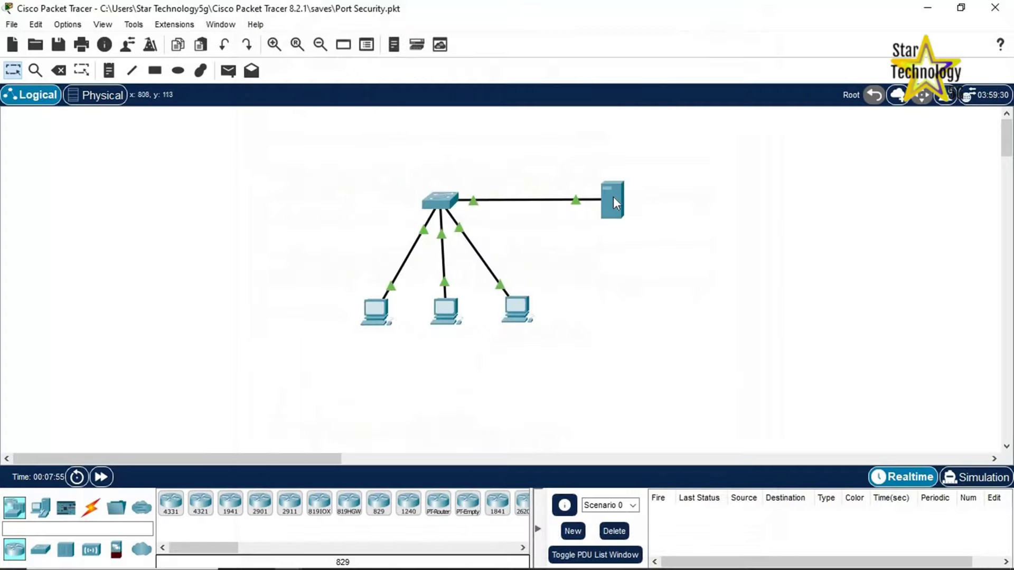
pyautogui.moveTo(614, 196)
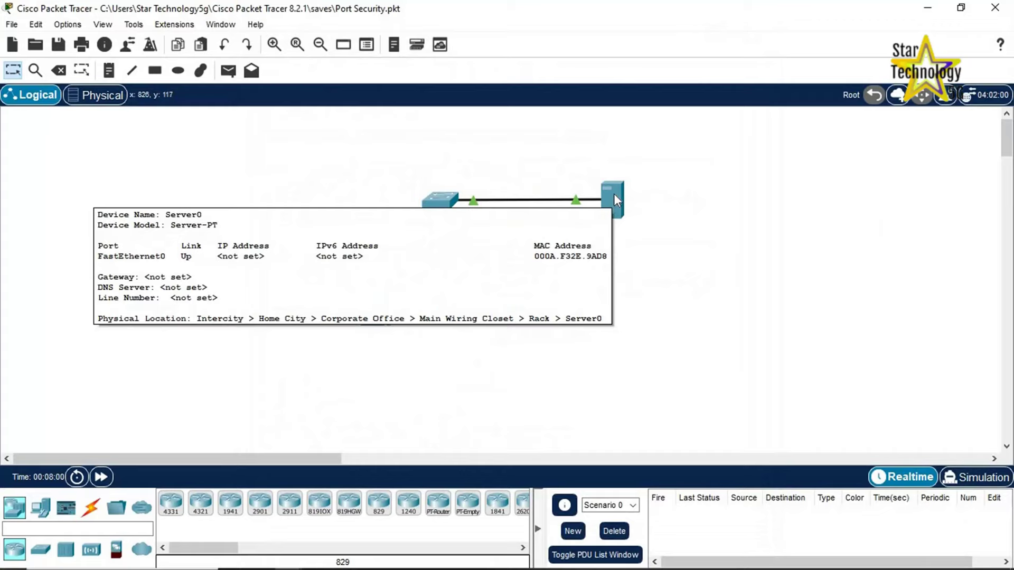
pyautogui.click(613, 195)
pyautogui.click(417, 60)
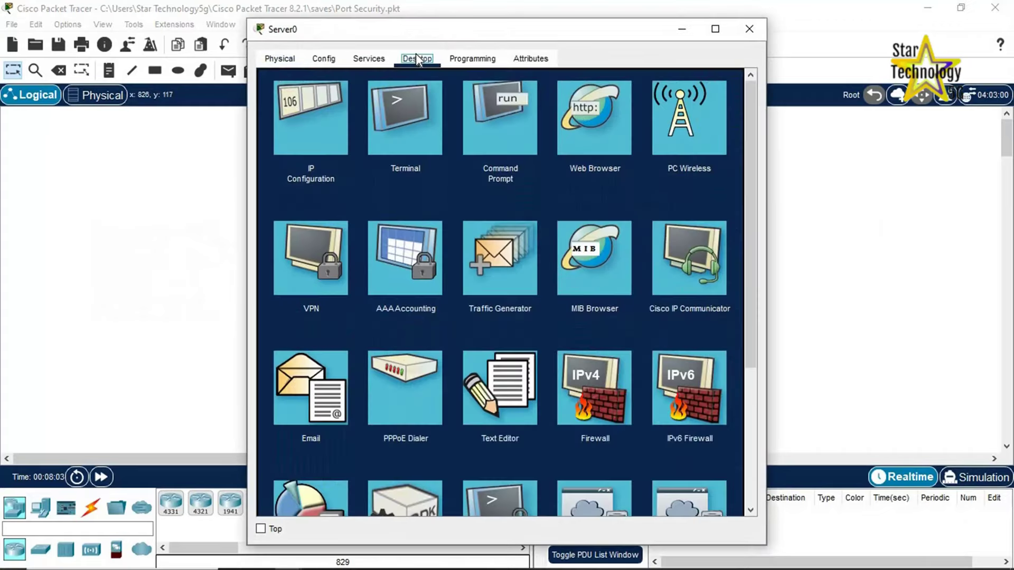
pyautogui.click(517, 120)
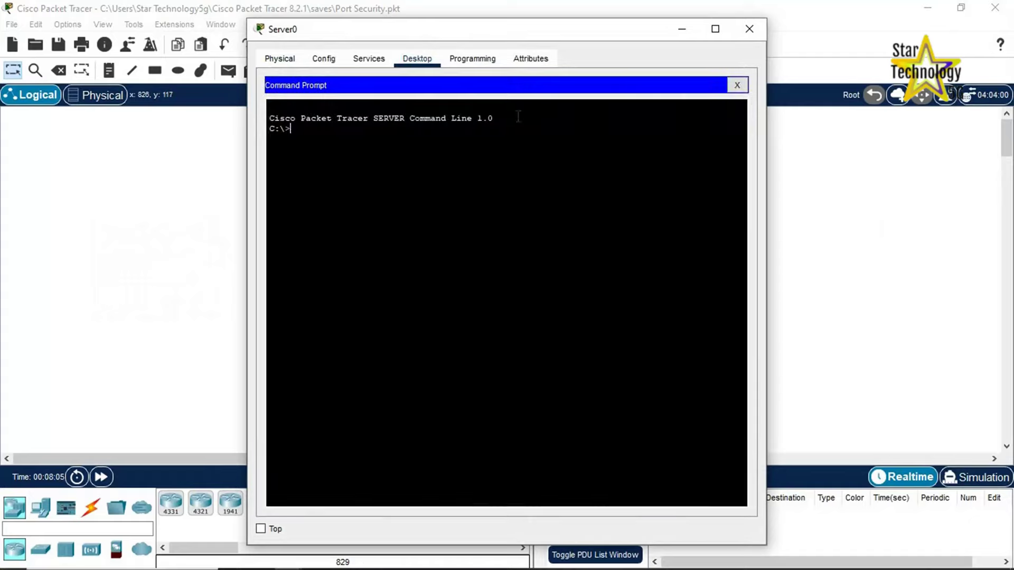
pyautogui.write('ipconfig /all')
pyautogui.press('Return')
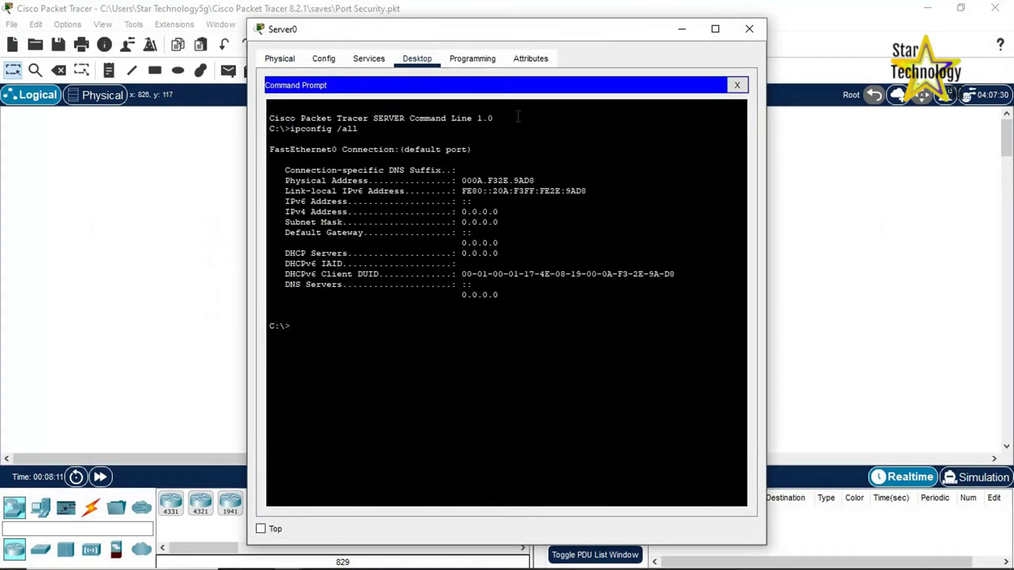
# Copy the server's Physical Address from the ipconfig output and close the server window
pyautogui.moveTo(284, 180); pyautogui.dragTo(464, 179)
pyautogui.rightClick(515, 180)
pyautogui.click(528, 190)
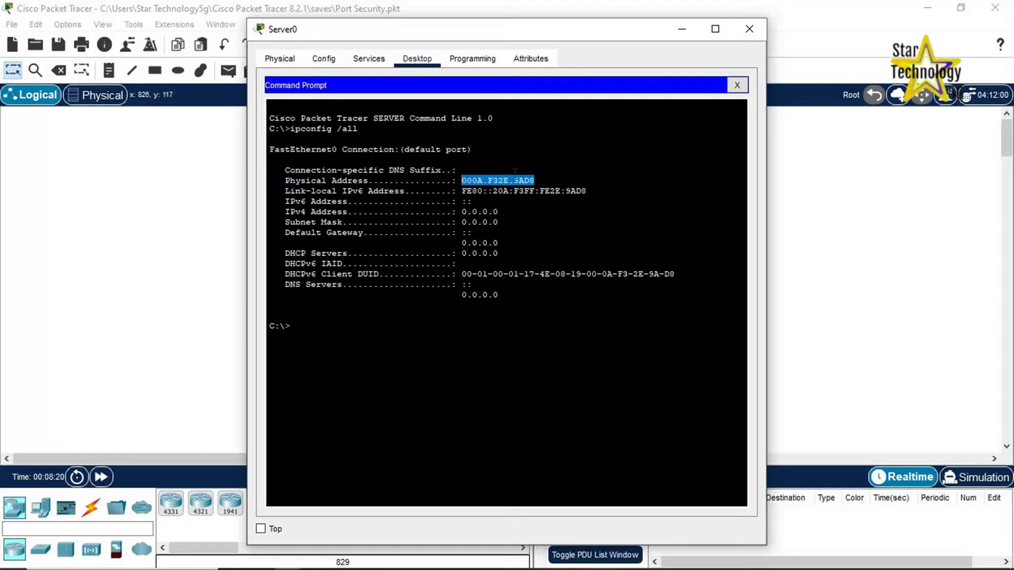
pyautogui.click(749, 29)
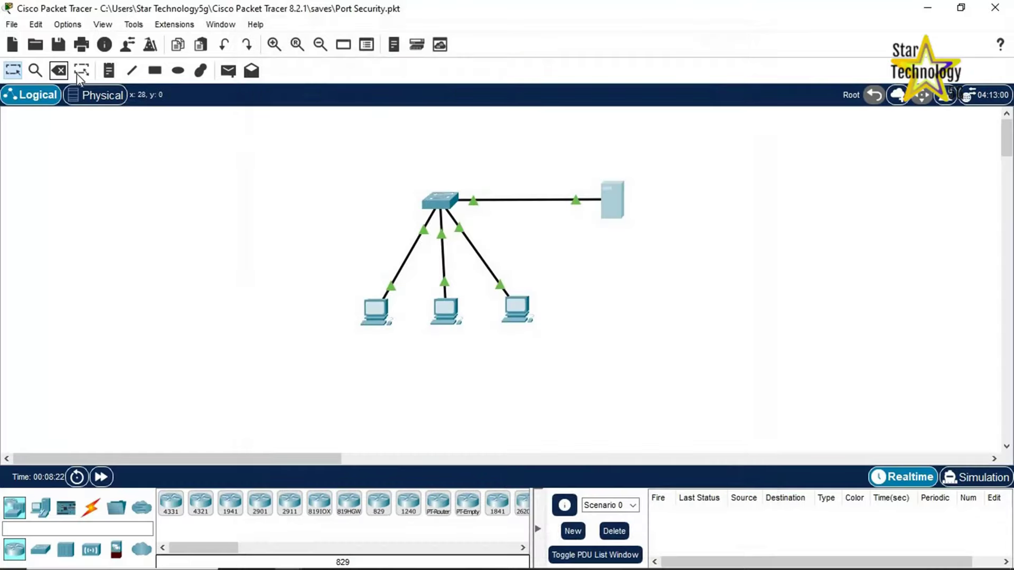
# Place a note beside the server reading "MAC Address" with 000A.F32E.9AD8 on the line below
pyautogui.press('n')
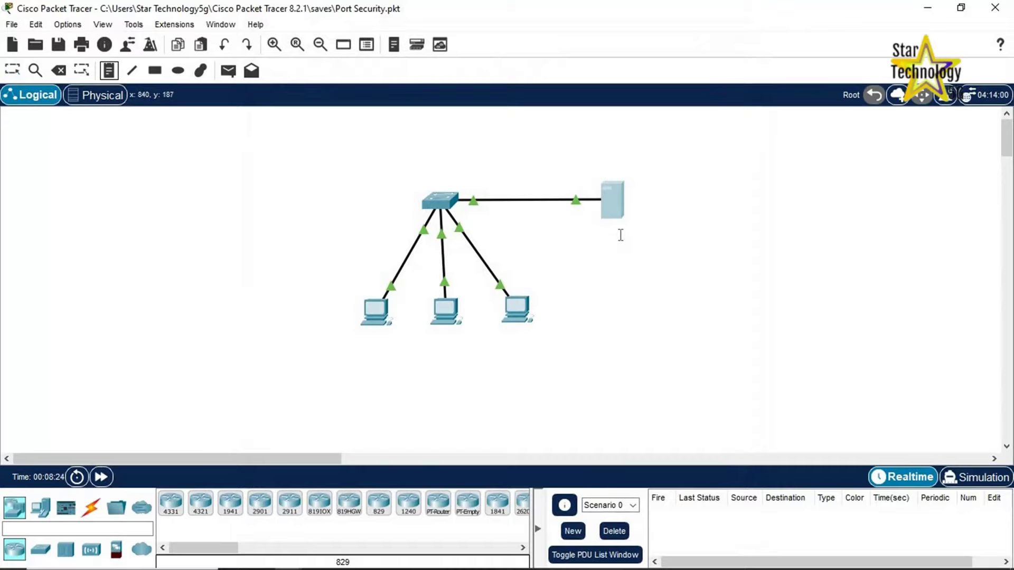
pyautogui.click(636, 197)
pyautogui.write('000A.F32E.9AD8')
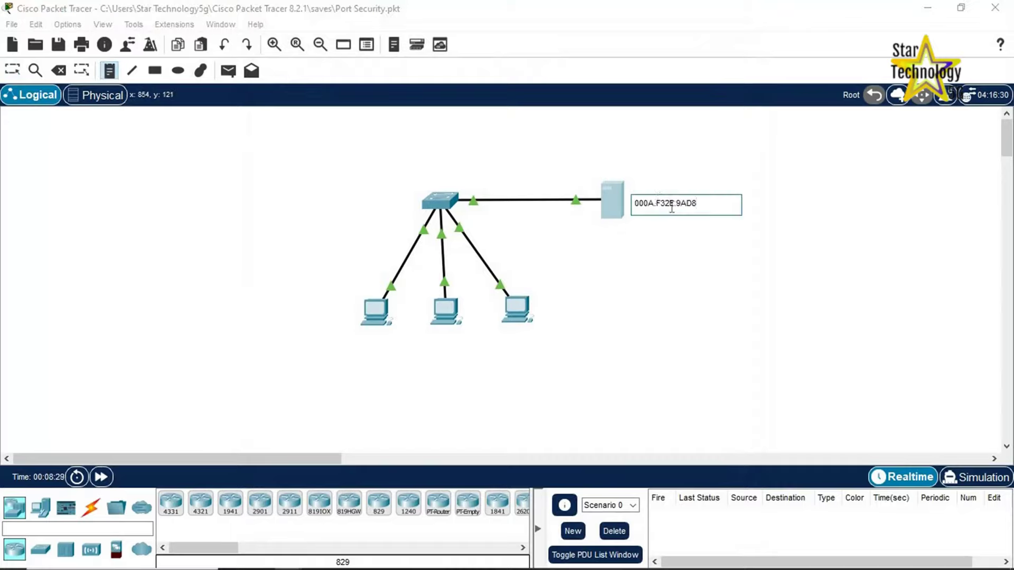
pyautogui.click(635, 203)
pyautogui.write('MAC Address')
pyautogui.press('Return')
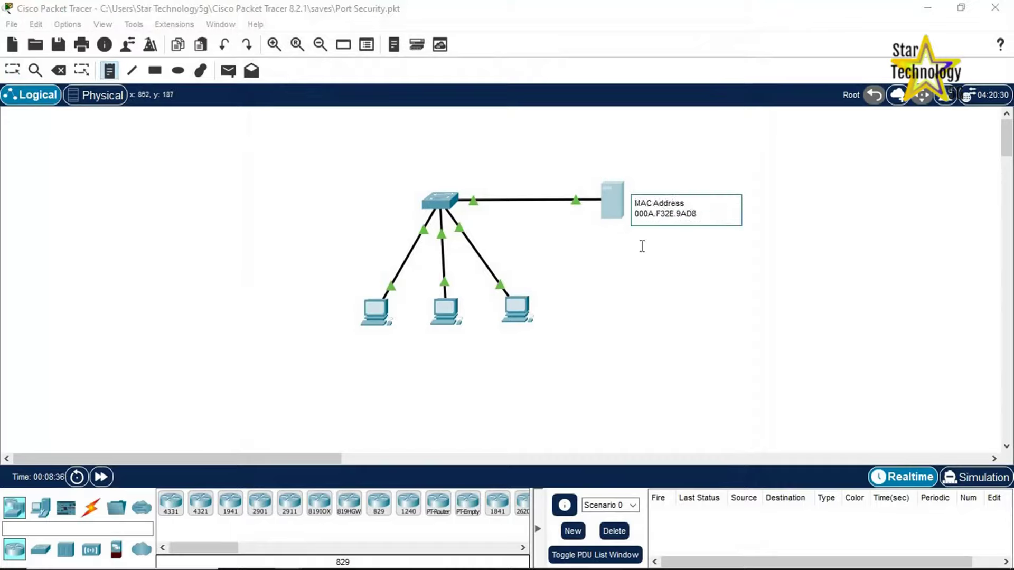
pyautogui.click(659, 256)
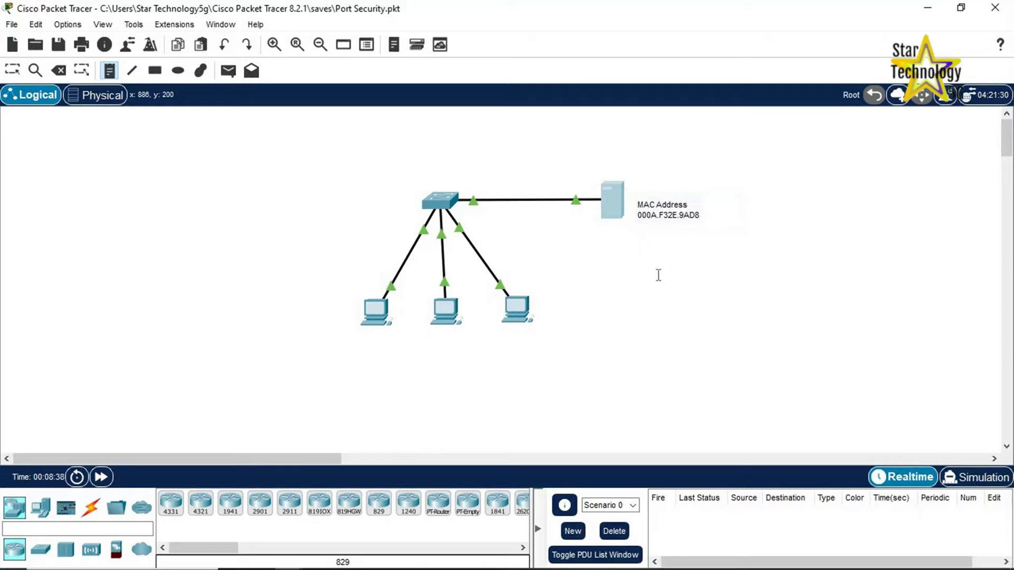
pyautogui.press('Escape')
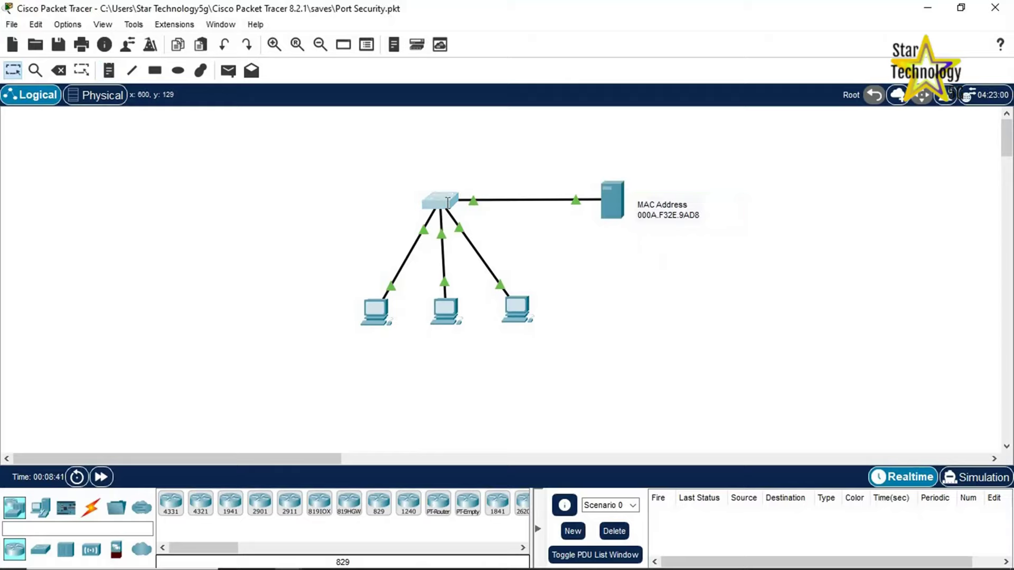
# Complete the switch's pending switchport port-security mac-address command with the copied address 000A.F32E.9AD8 and run it
pyautogui.click(448, 203)
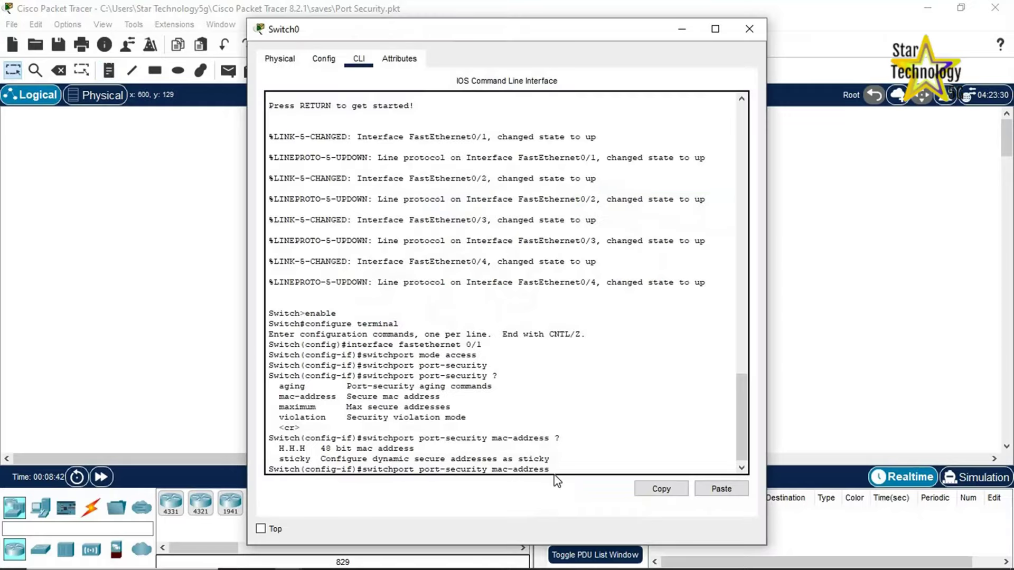
pyautogui.click(718, 492)
pyautogui.moveTo(630, 470); pyautogui.dragTo(273, 472)
pyautogui.click(642, 467)
pyautogui.press('Return')
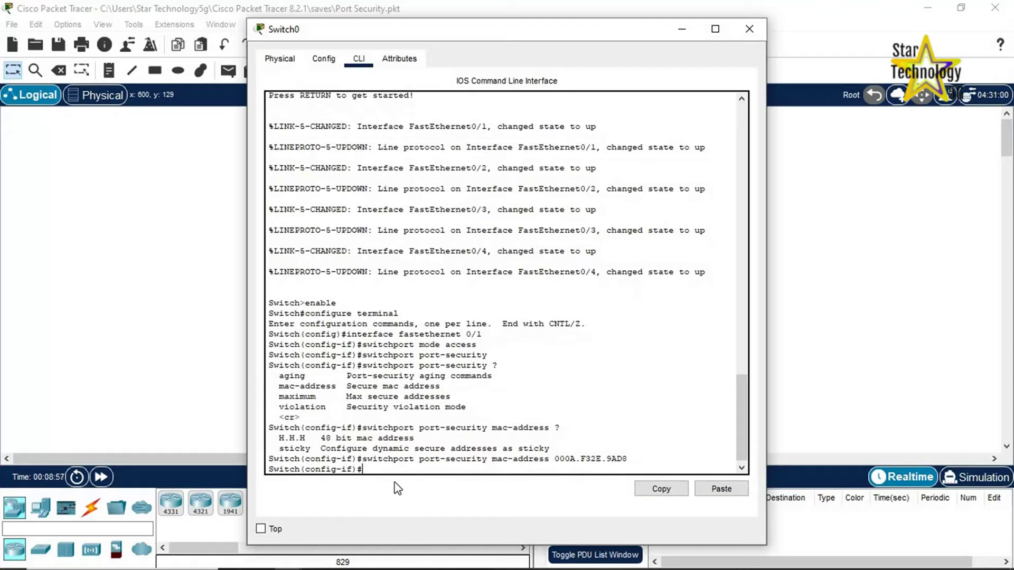
# List the options of the switchport port-security violation command on the switch and review the protect, restrict and shutdown modes
pyautogui.write('switchport port-security violato')
pyautogui.write('on ?')
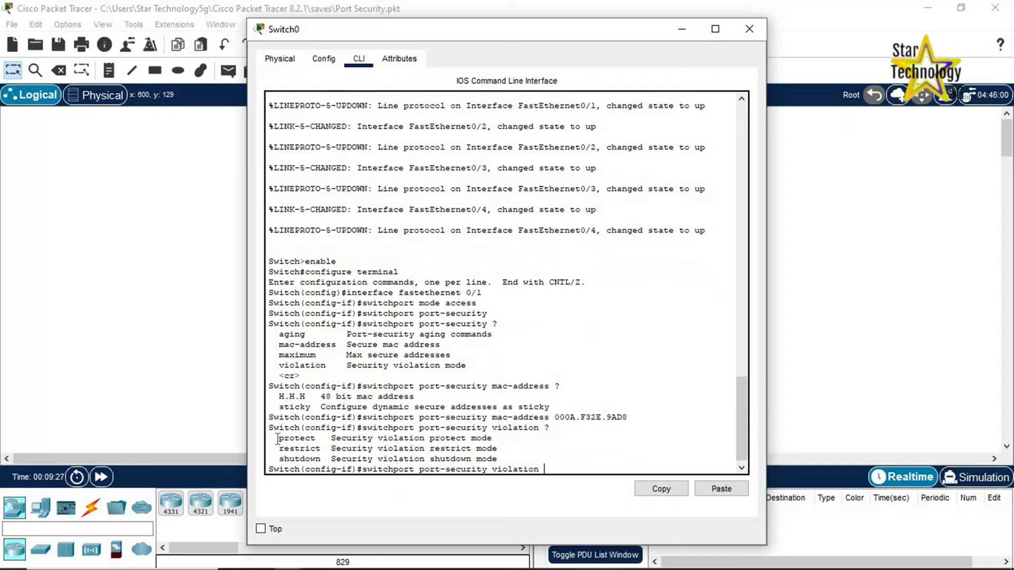
pyautogui.moveTo(277, 439); pyautogui.dragTo(394, 428)
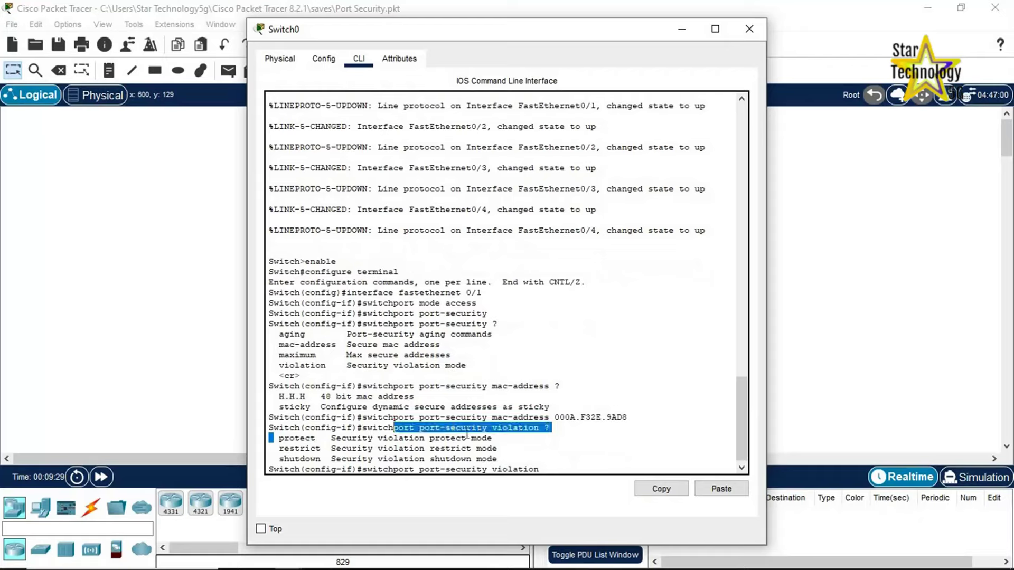
pyautogui.moveTo(467, 434); pyautogui.dragTo(509, 444)
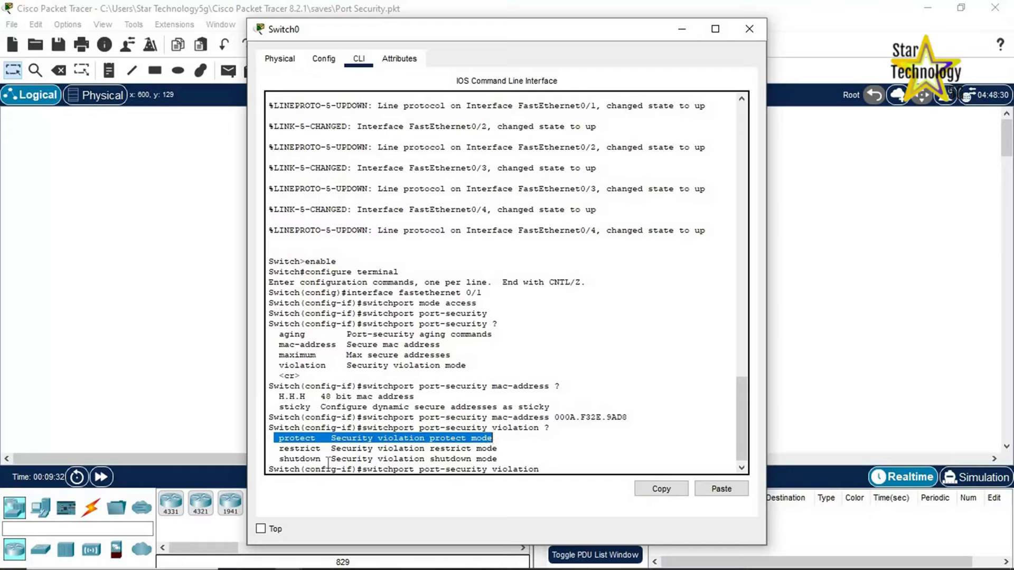
pyautogui.click(281, 449)
pyautogui.moveTo(280, 448); pyautogui.dragTo(502, 451)
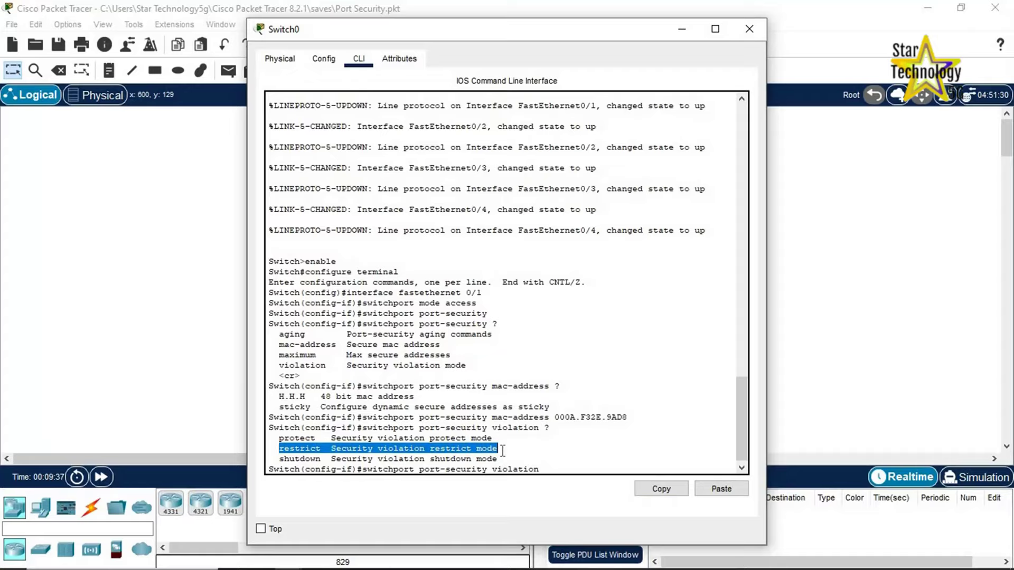
pyautogui.moveTo(279, 458); pyautogui.dragTo(502, 458)
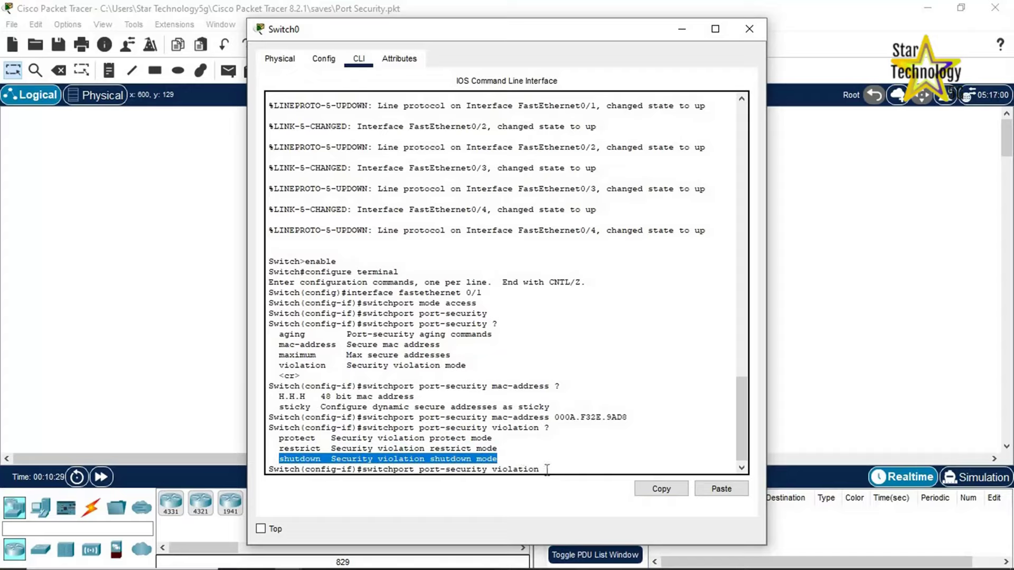
# Complete the pending switchport port-security violation command with shutdown and run it
pyautogui.click(547, 470)
pyautogui.write('shut')
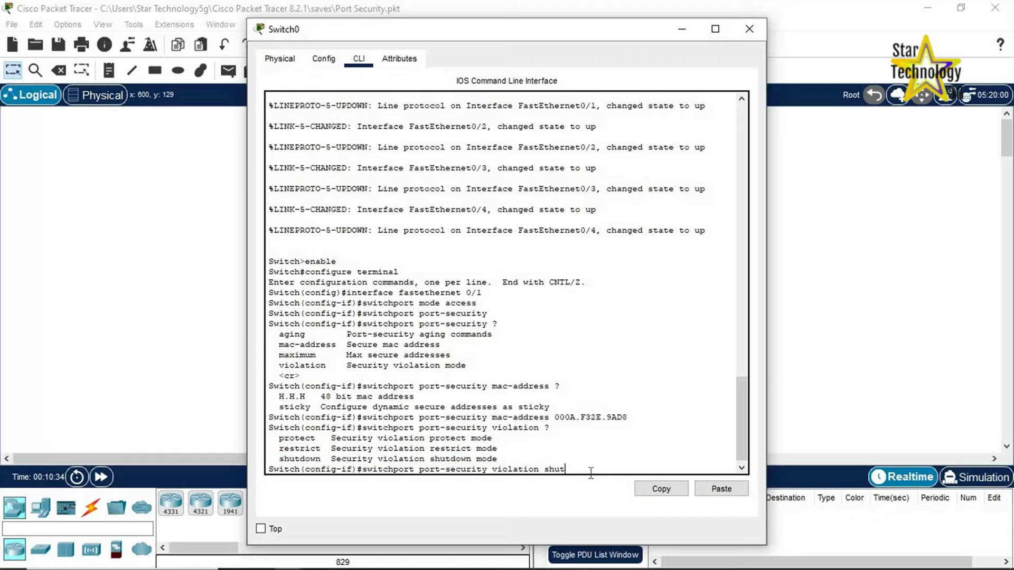
pyautogui.write('down')
pyautogui.press('Return')
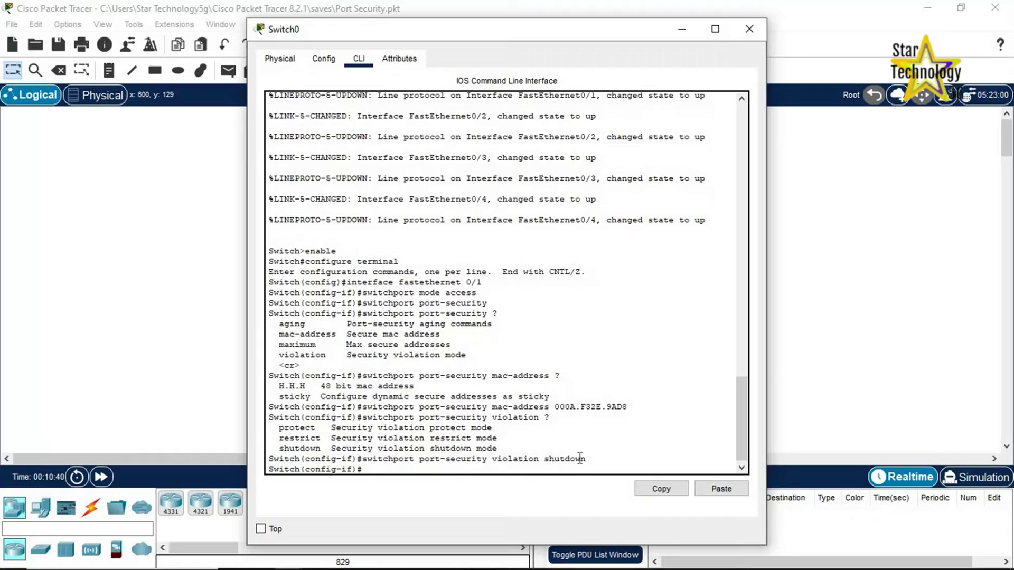
pyautogui.moveTo(580, 458); pyautogui.dragTo(362, 458)
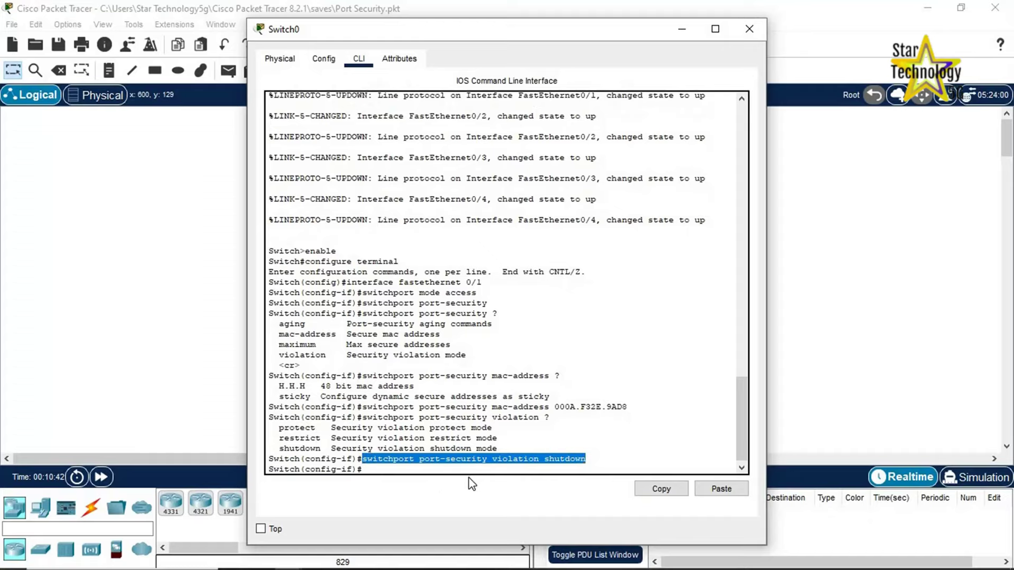
# Exit interface and global configuration mode on the switch and close its window
pyautogui.click(394, 469)
pyautogui.write('exit')
pyautogui.press('Return')
pyautogui.write('e')
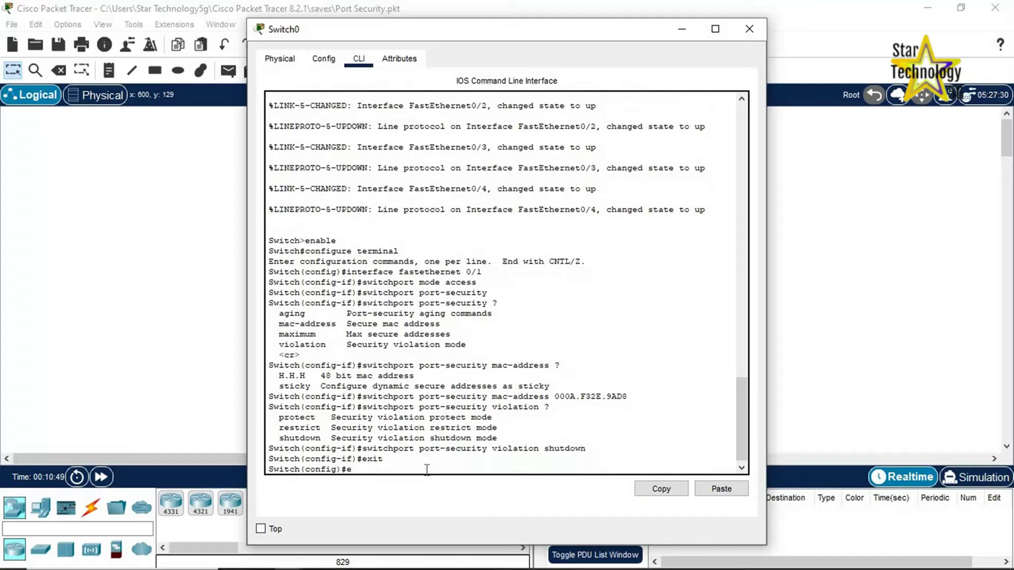
pyautogui.write('xit')
pyautogui.press('Return')
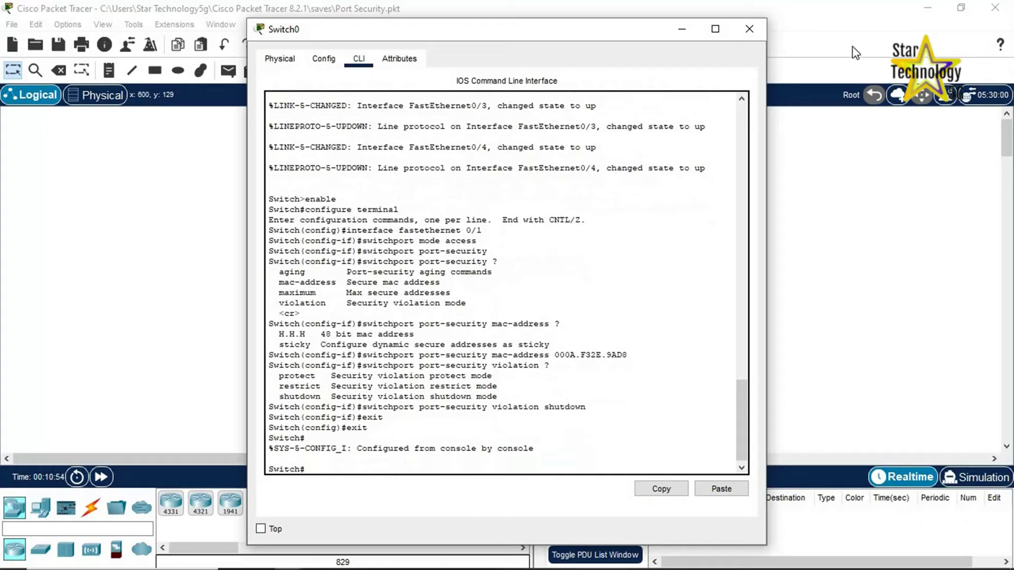
pyautogui.click(750, 28)
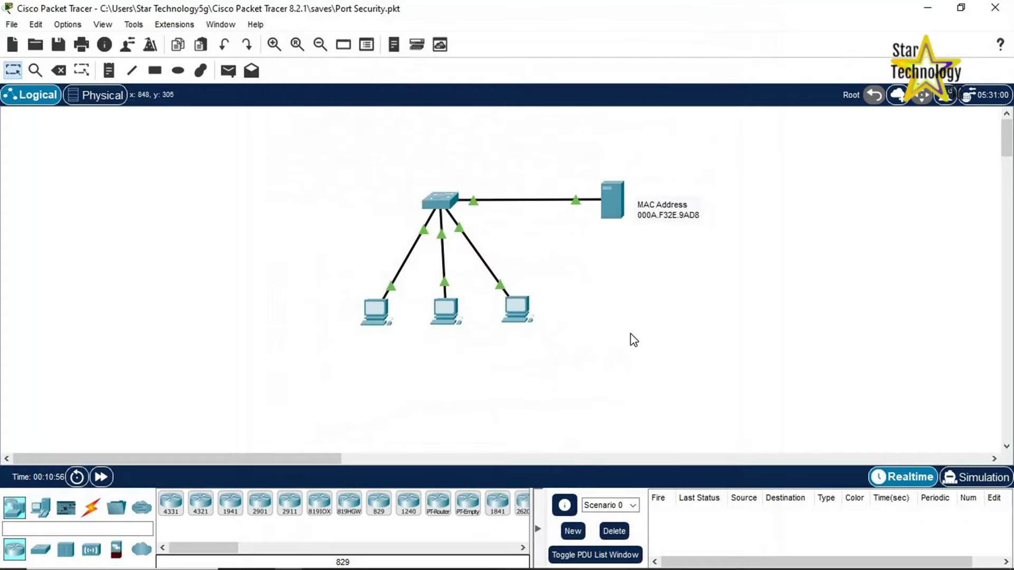
# Set the server's static IPv4 address to 192.168.1.254 with subnet mask 255.255.255.0
pyautogui.click(610, 211)
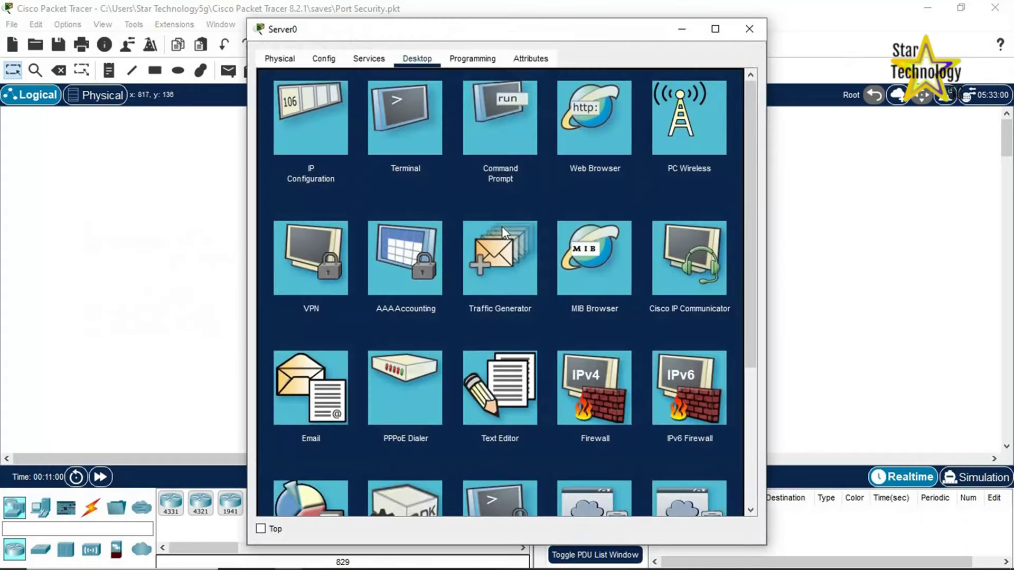
pyautogui.click(312, 122)
pyautogui.click(477, 150)
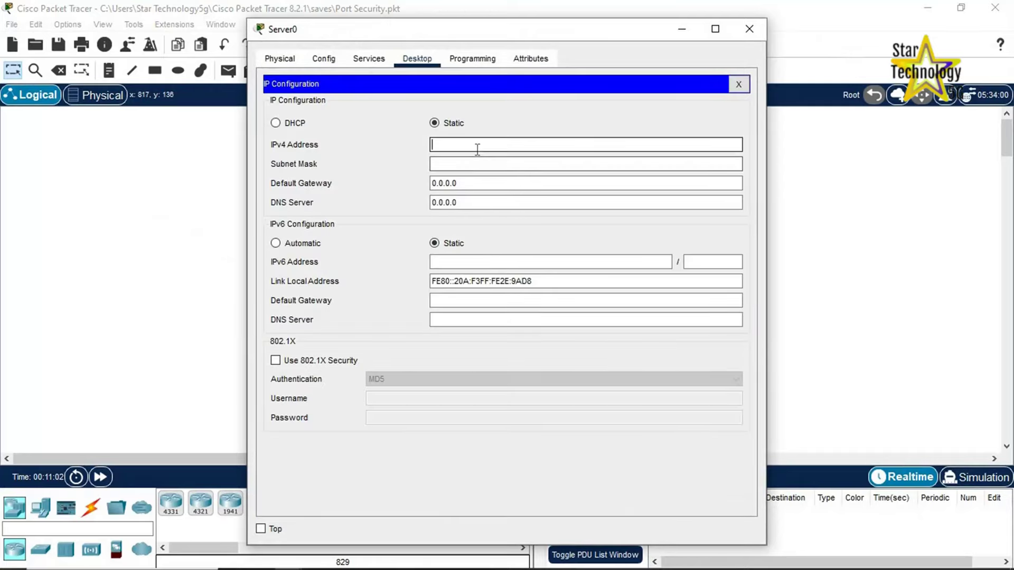
pyautogui.write('192.1')
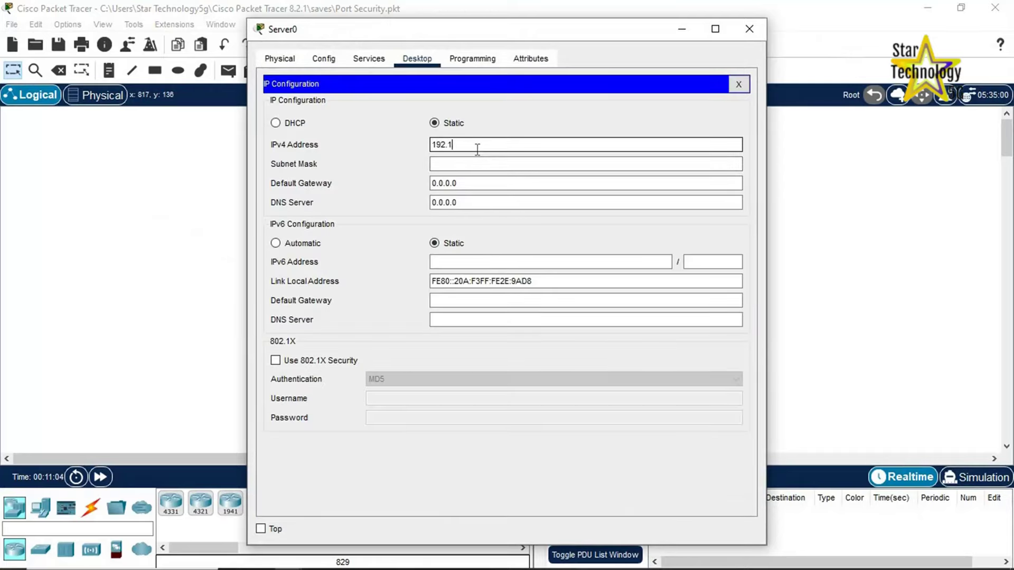
pyautogui.write('68.1.254')
pyautogui.click(457, 165)
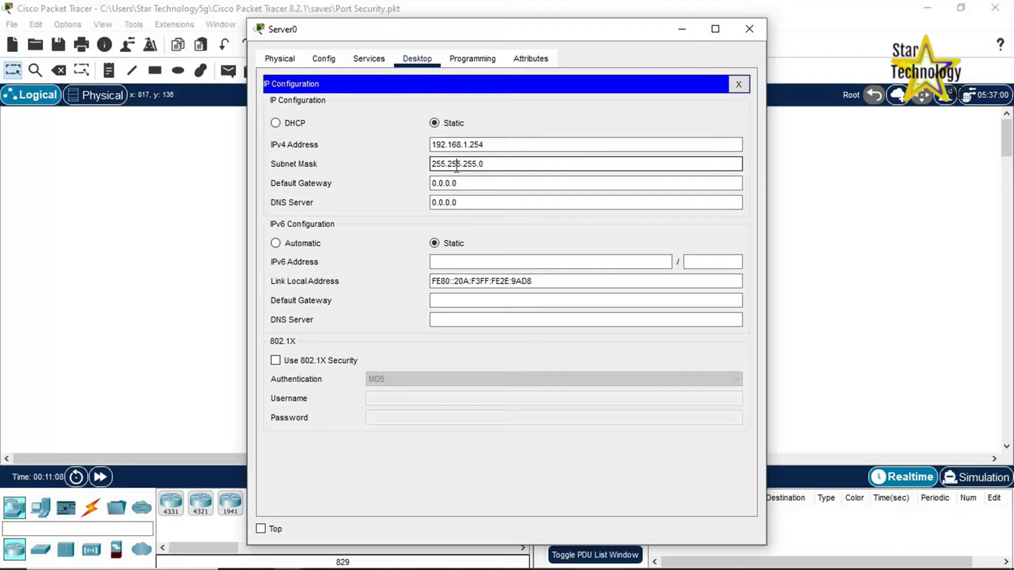
# Set the server's IPv4 default gateway to 192.168.1.254 and close its window
pyautogui.click(480, 182)
pyautogui.hotkey('ctrl', 'a')
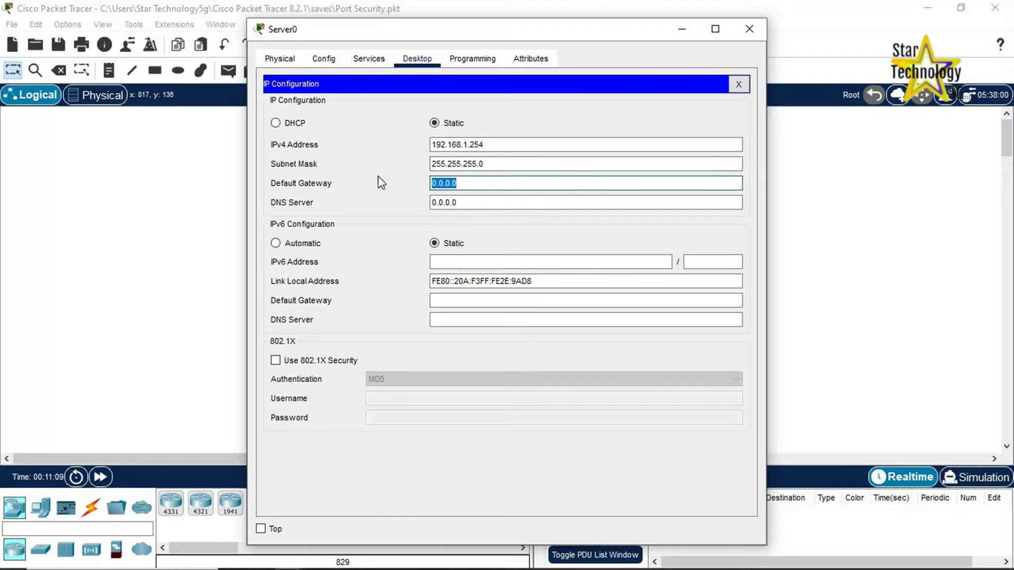
pyautogui.write('192.16')
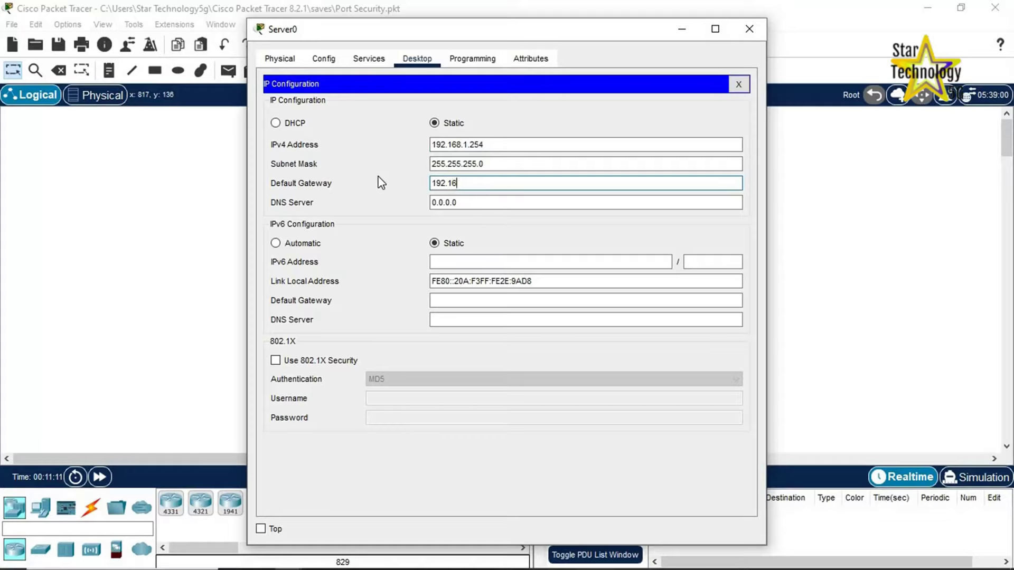
pyautogui.write('8.1.254')
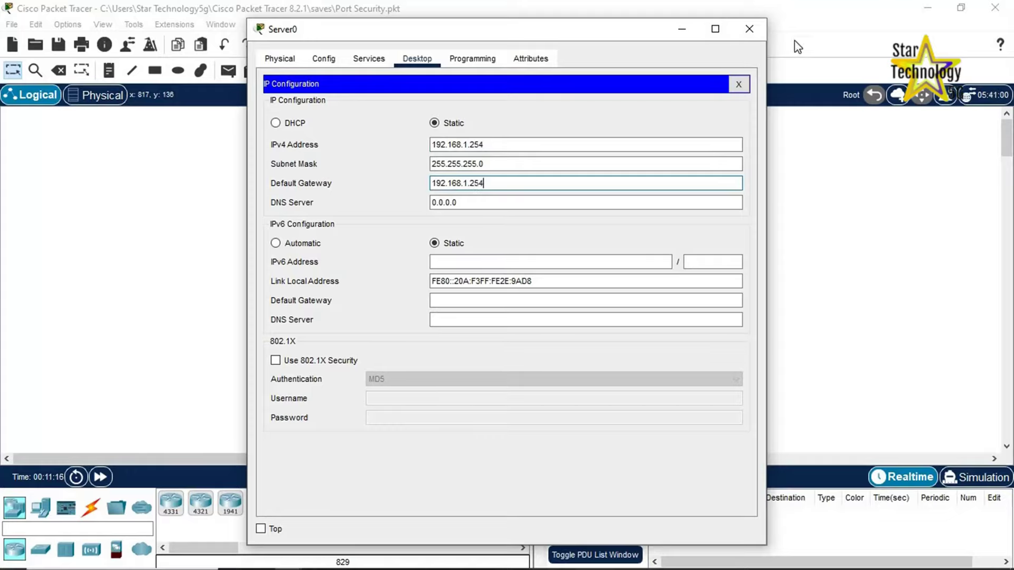
pyautogui.click(749, 29)
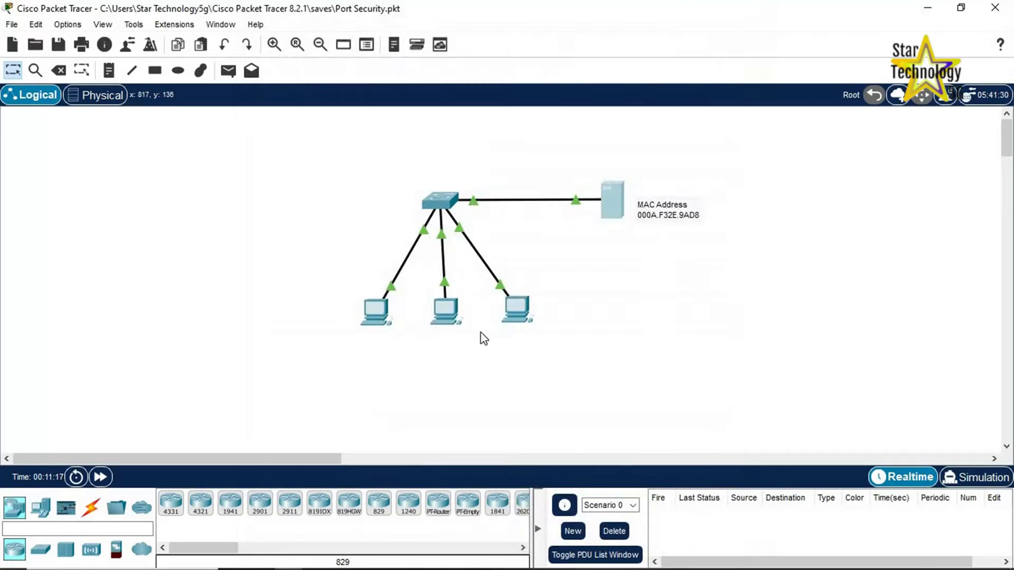
# Give PC2, the leftmost PC, the static IPv4 address 192.168.1.1 with subnet mask 255.255.255.0
pyautogui.click(373, 317)
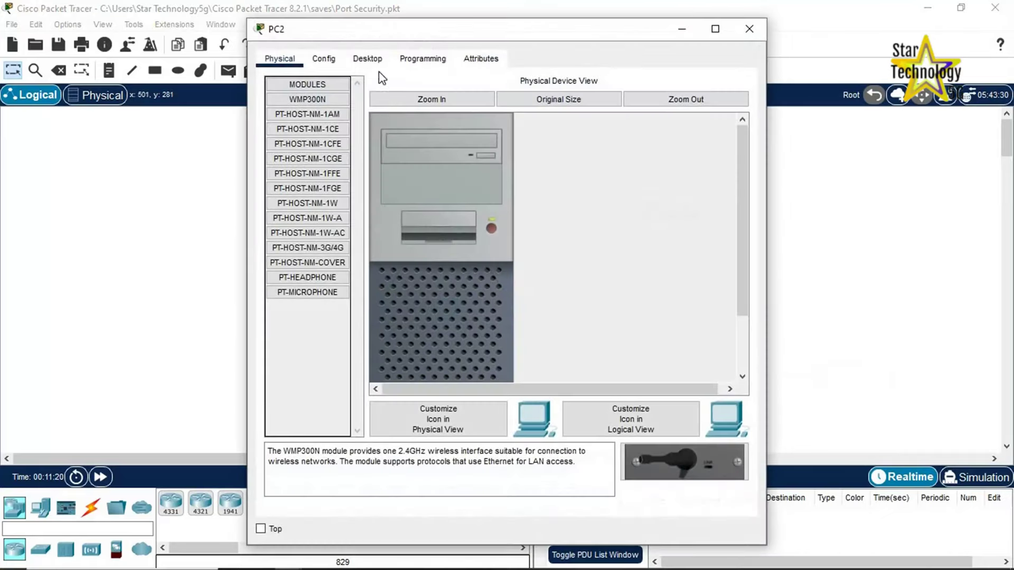
pyautogui.click(367, 59)
pyautogui.click(334, 129)
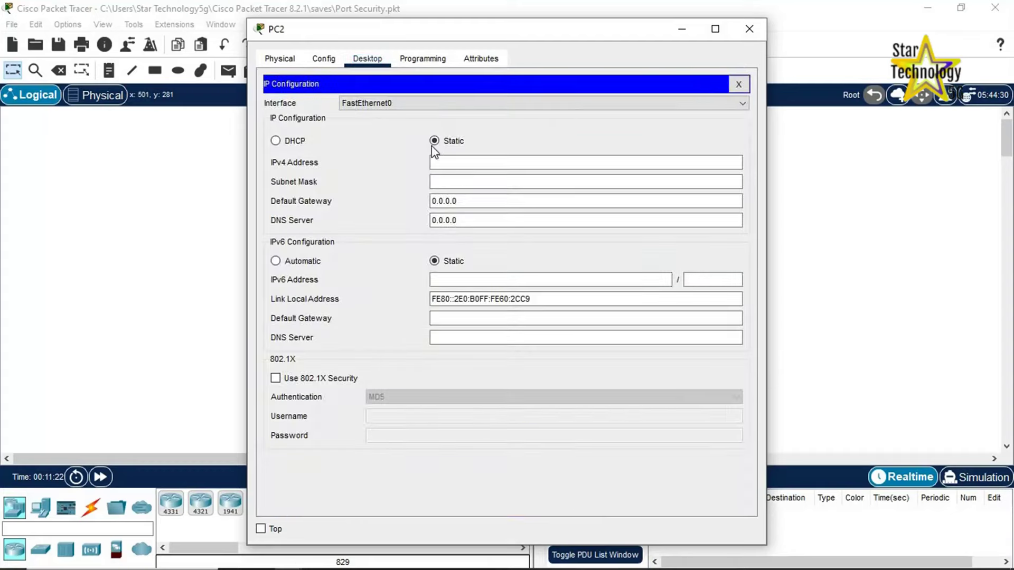
pyautogui.click(465, 165)
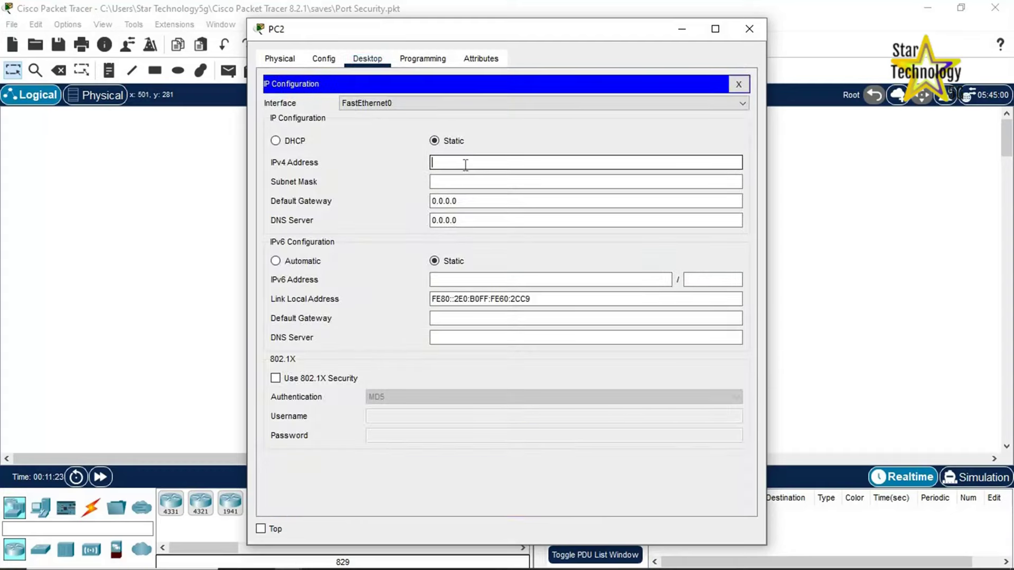
pyautogui.write('192.168.1.1')
pyautogui.click(461, 179)
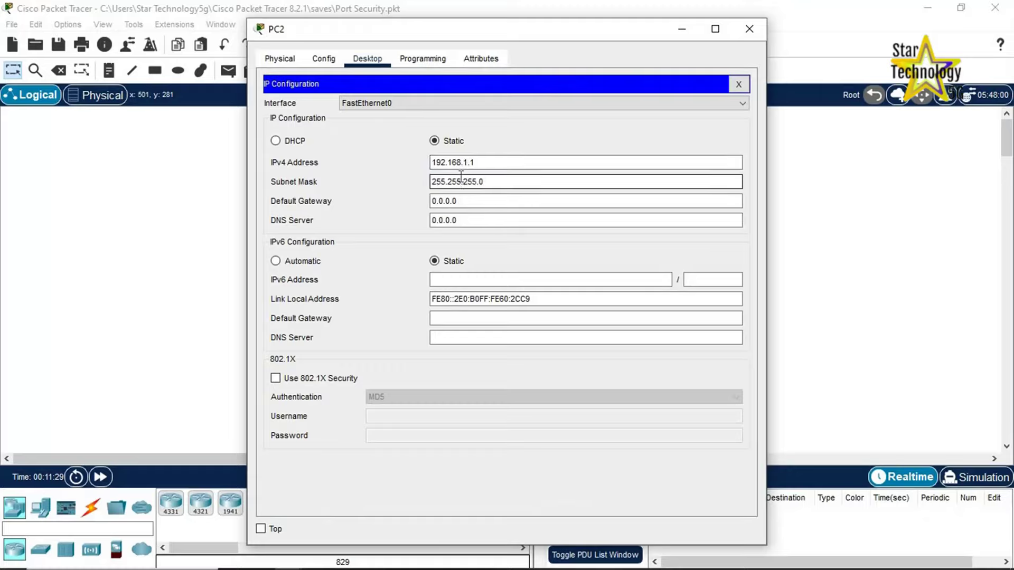
# Set PC2's IPv4 default gateway to 192.168.1.254 and close its IP configuration
pyautogui.moveTo(473, 201); pyautogui.dragTo(326, 215)
pyautogui.click(459, 217)
pyautogui.moveTo(460, 202); pyautogui.dragTo(416, 201)
pyautogui.write('192.168')
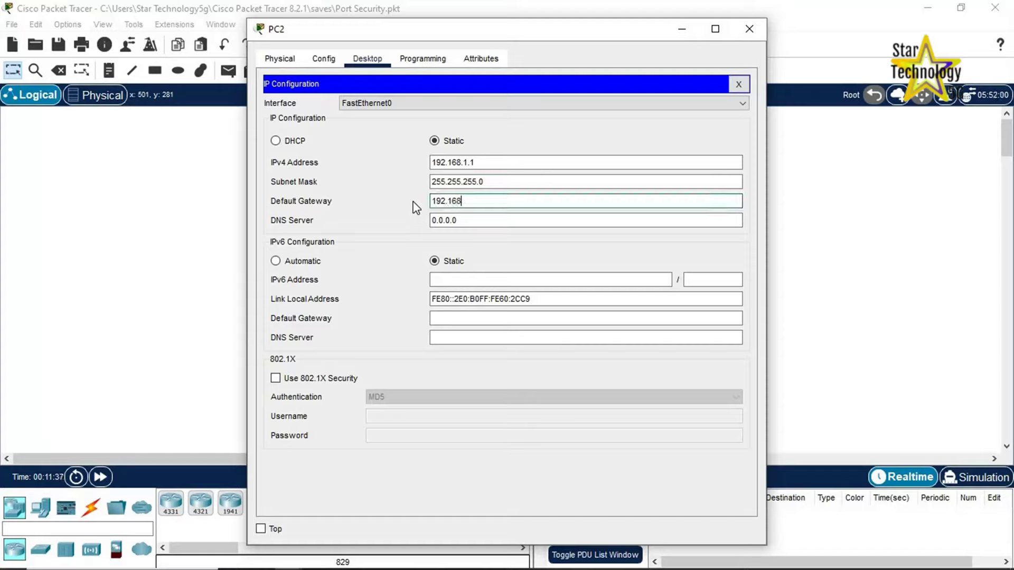
pyautogui.write('.1.254')
pyautogui.click(738, 84)
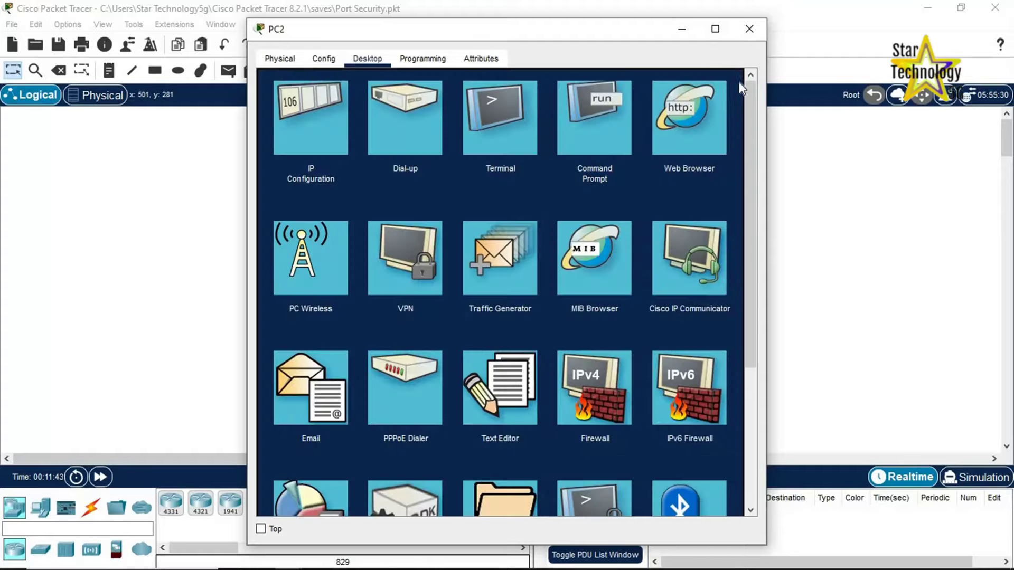
# Ping the server at 192.168.1.254 from PC2's Command Prompt and close the PC's window
pyautogui.click(584, 135)
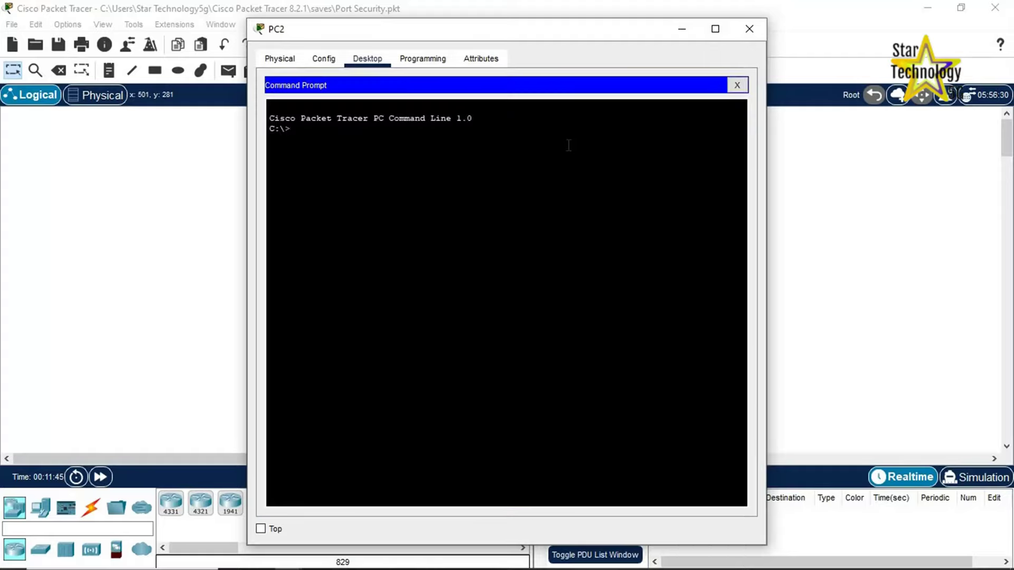
pyautogui.write('ping 192.168.1.254')
pyautogui.press('Return')
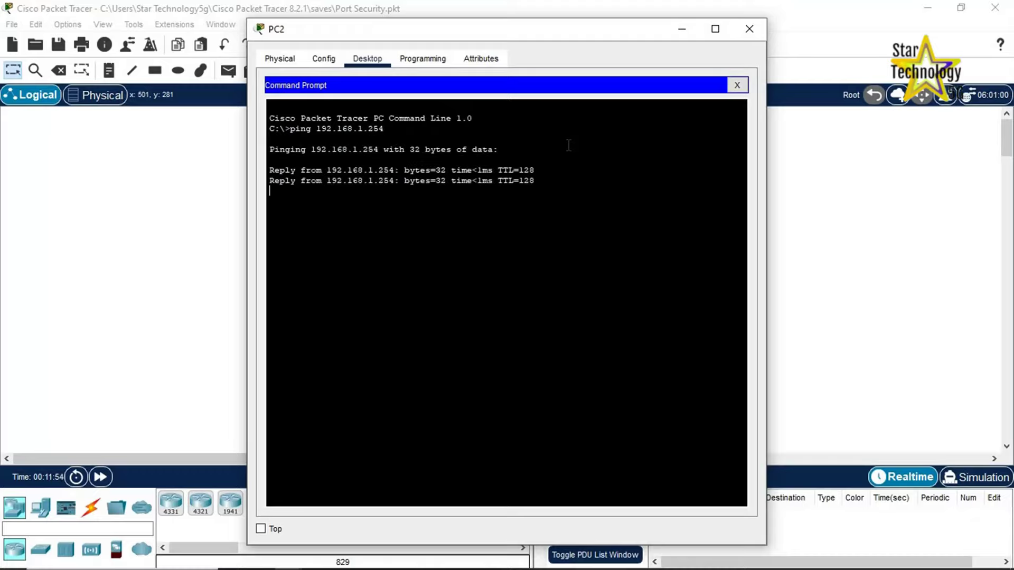
pyautogui.click(751, 29)
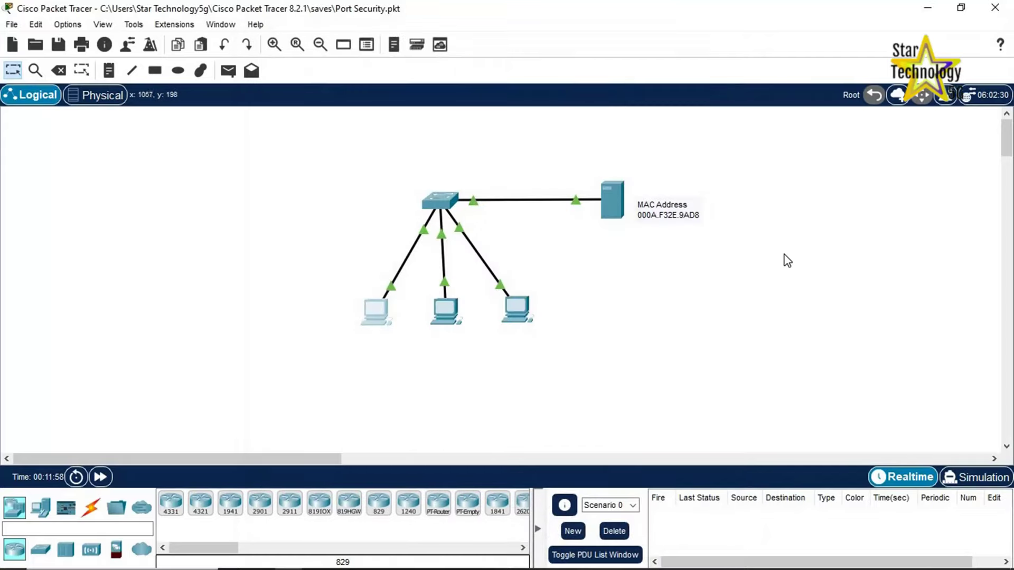
# Ping PC2 at 192.168.1.1 from the server's Command Prompt and close the server's window
pyautogui.click(602, 204)
pyautogui.click(501, 127)
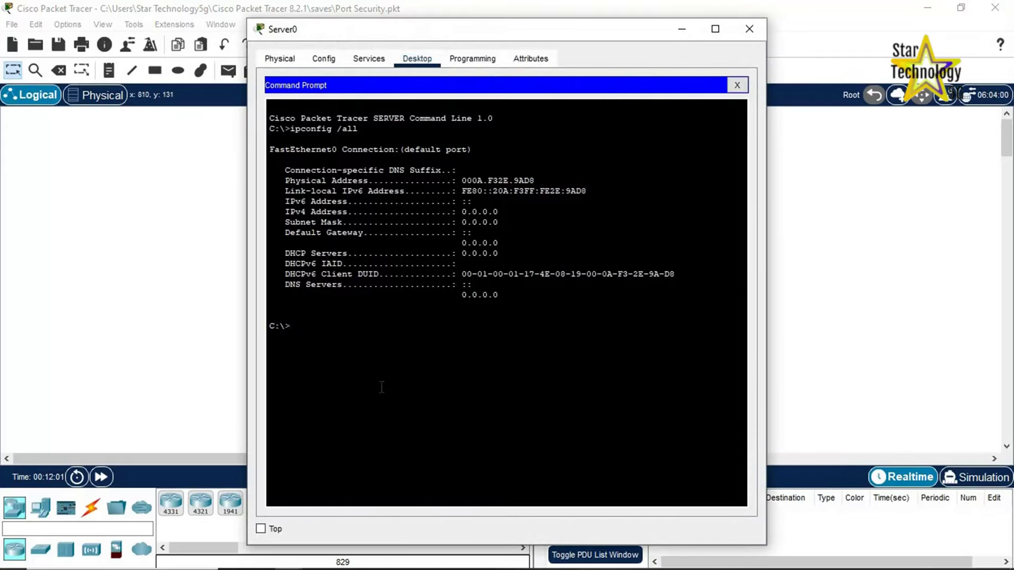
pyautogui.write('ping 192.168.1.1')
pyautogui.press('Return')
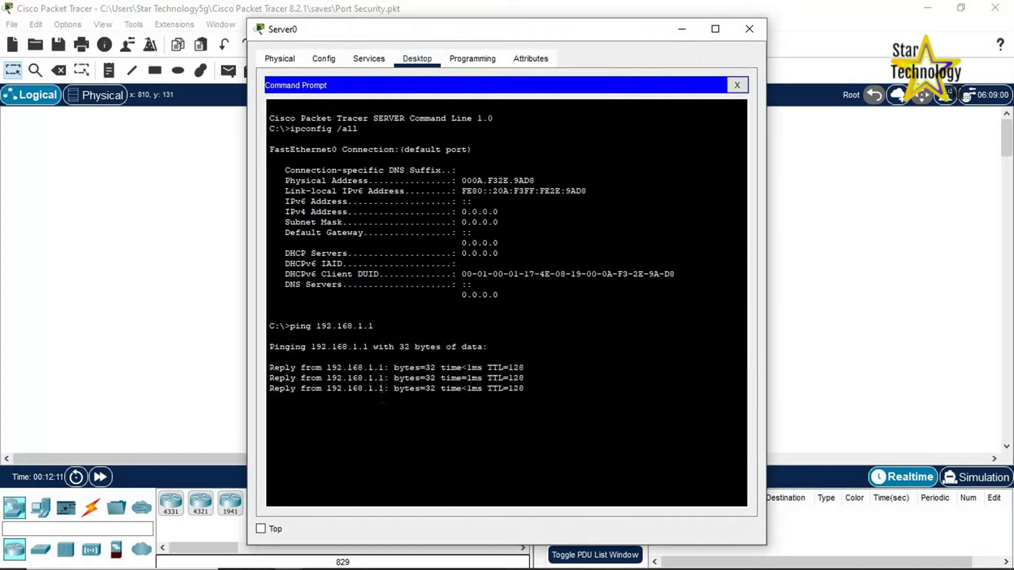
pyautogui.click(749, 28)
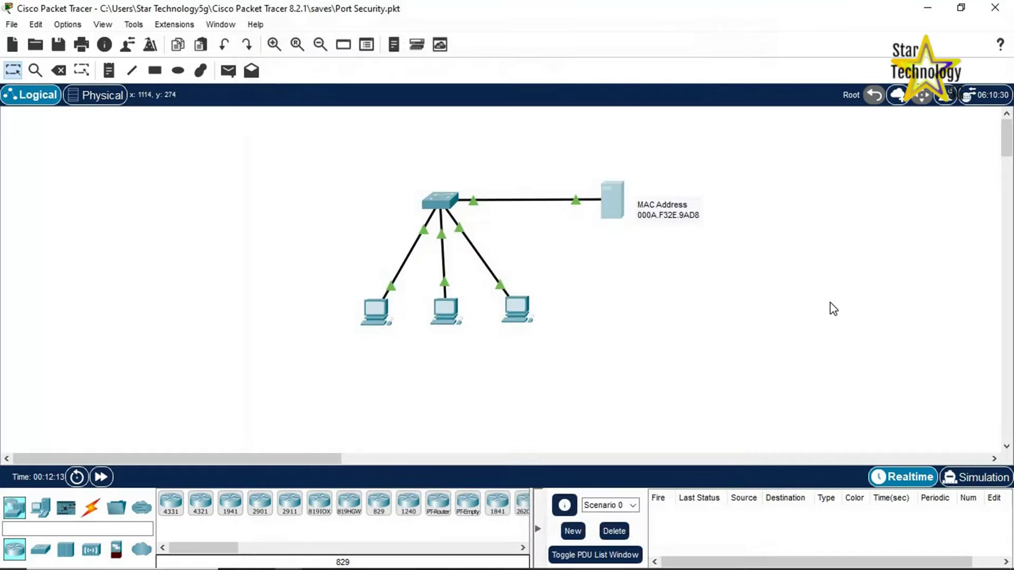
# Add a second Server-PT to the workspace just below the existing server and open its device window
pyautogui.click(37, 509)
pyautogui.moveTo(230, 504); pyautogui.dragTo(609, 239)
pyautogui.click(610, 239)
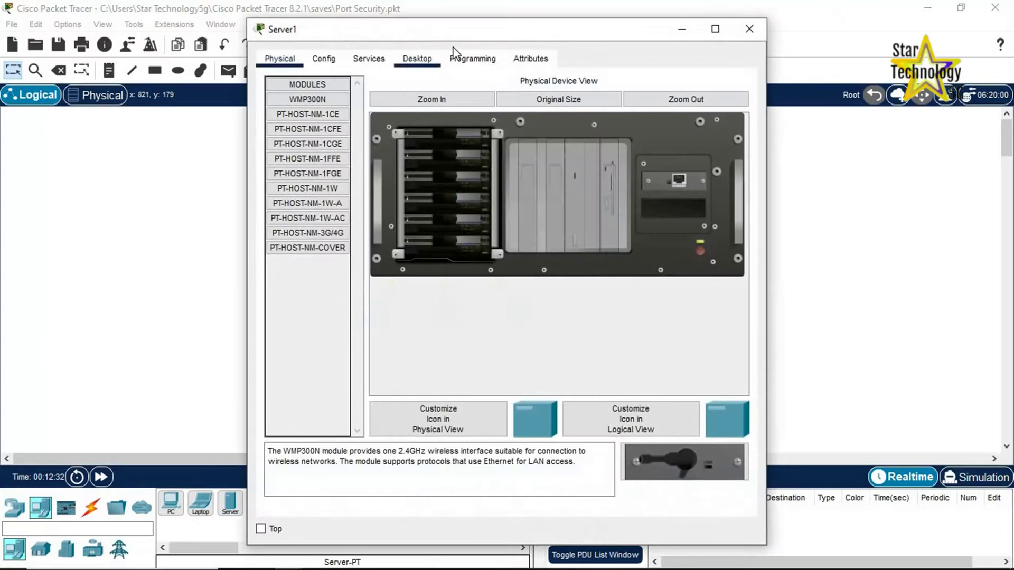
# Set the new server's static IPv4 address to 192.168.1.253 with subnet mask 255.255.255.0
pyautogui.click(417, 58)
pyautogui.click(311, 117)
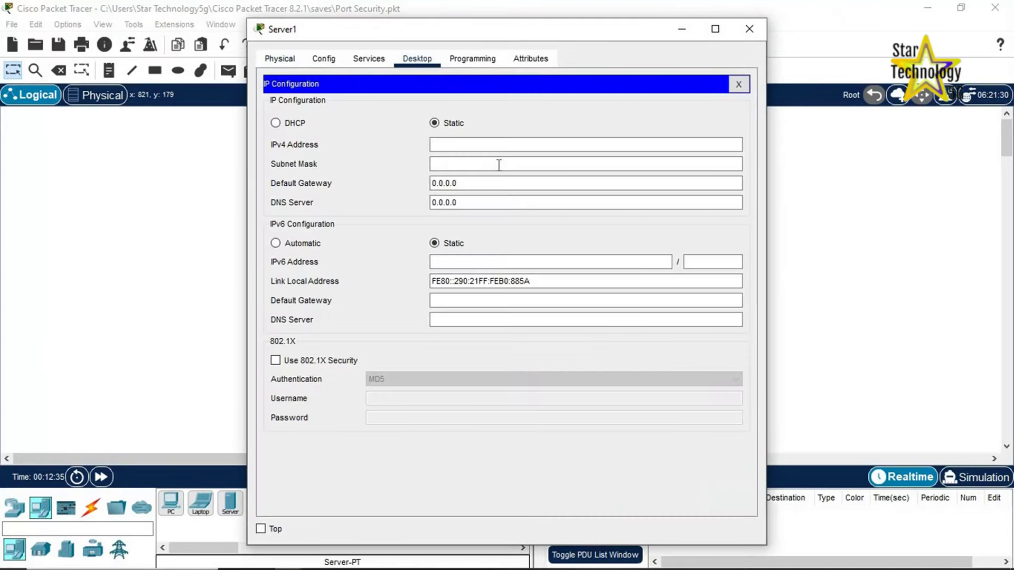
pyautogui.click(482, 142)
pyautogui.write('192.1')
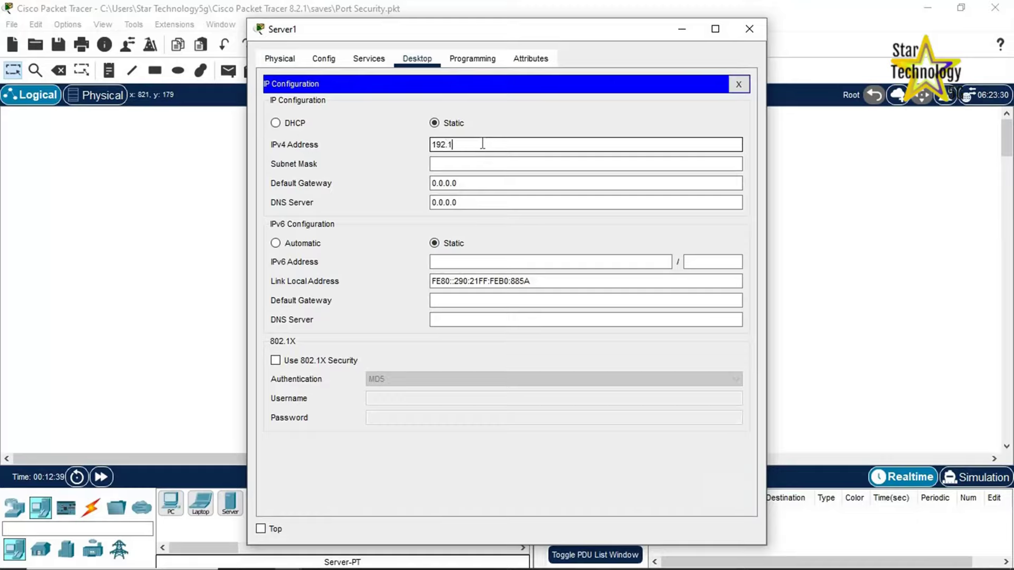
pyautogui.write('68.1.253')
pyautogui.click(466, 164)
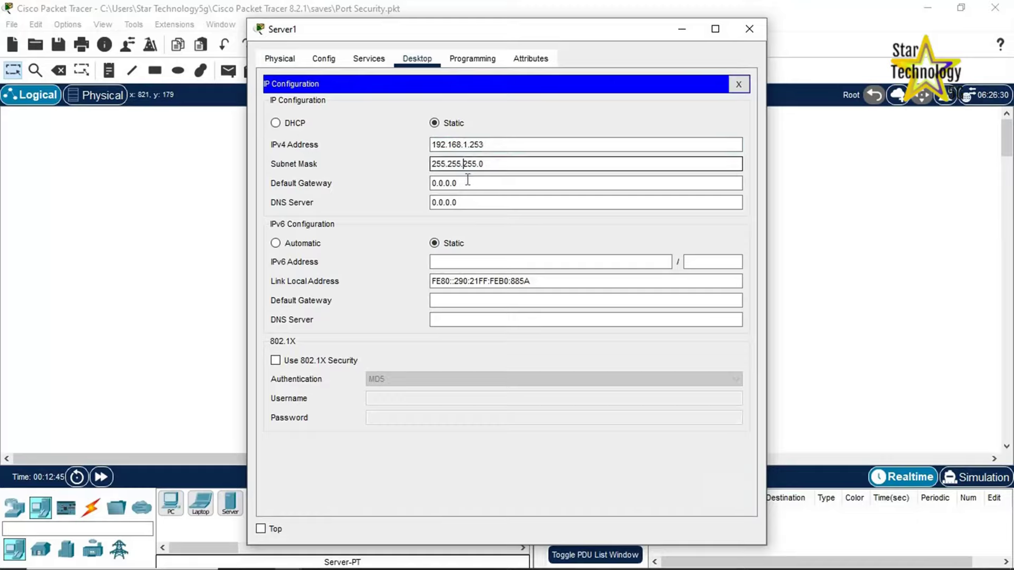
# Set the new server's IPv4 default gateway to 192.168.1.254 and close its device window
pyautogui.click(467, 180)
pyautogui.hotkey('ctrl', 'a')
pyautogui.write('192.168')
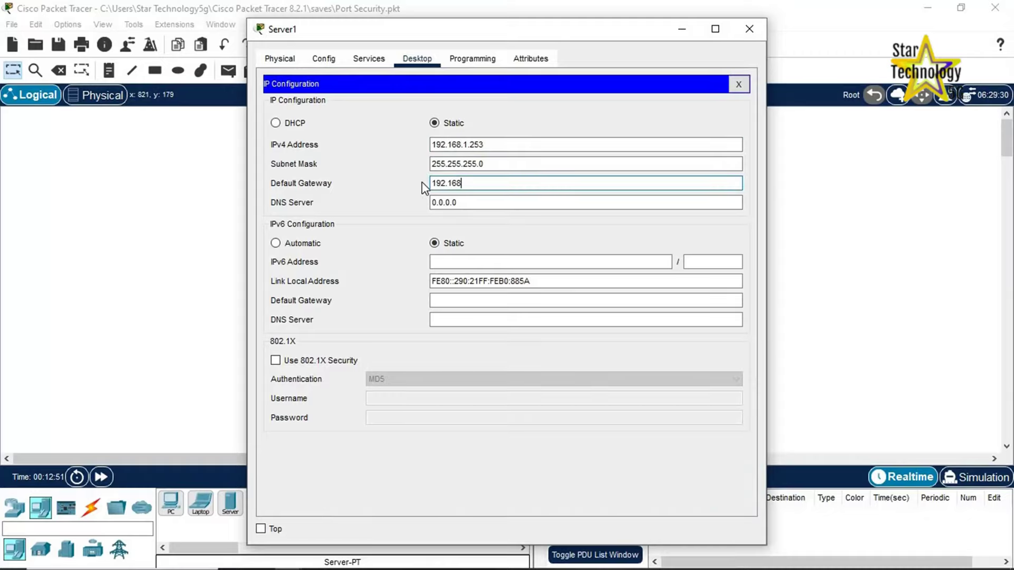
pyautogui.write('.1.254')
pyautogui.click(739, 84)
pyautogui.click(749, 29)
# Move the server end of the switch cable from the original server to the new server's FastEthernet0 port
pyautogui.click(803, 275)
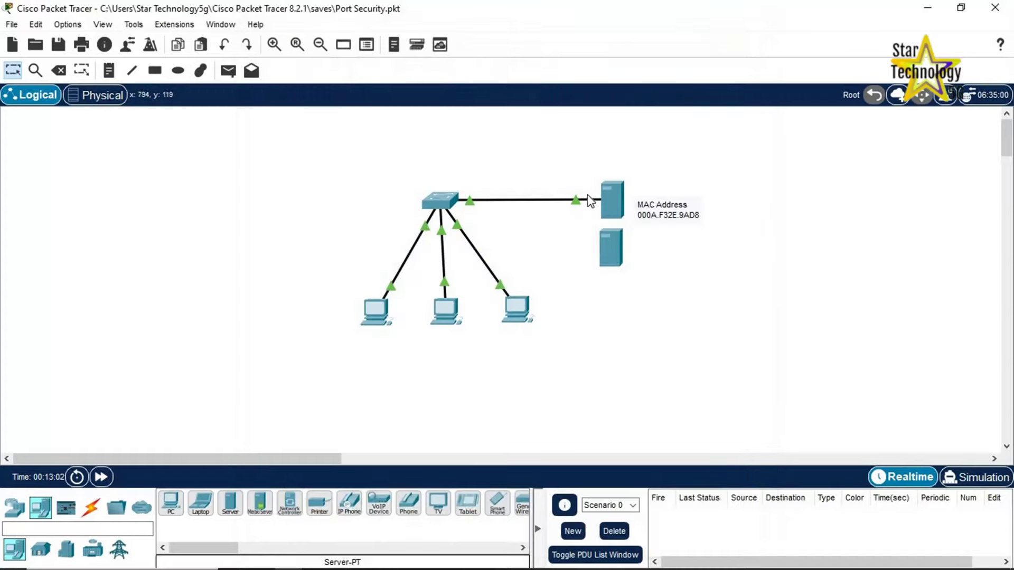
pyautogui.moveTo(574, 225); pyautogui.dragTo(615, 252)
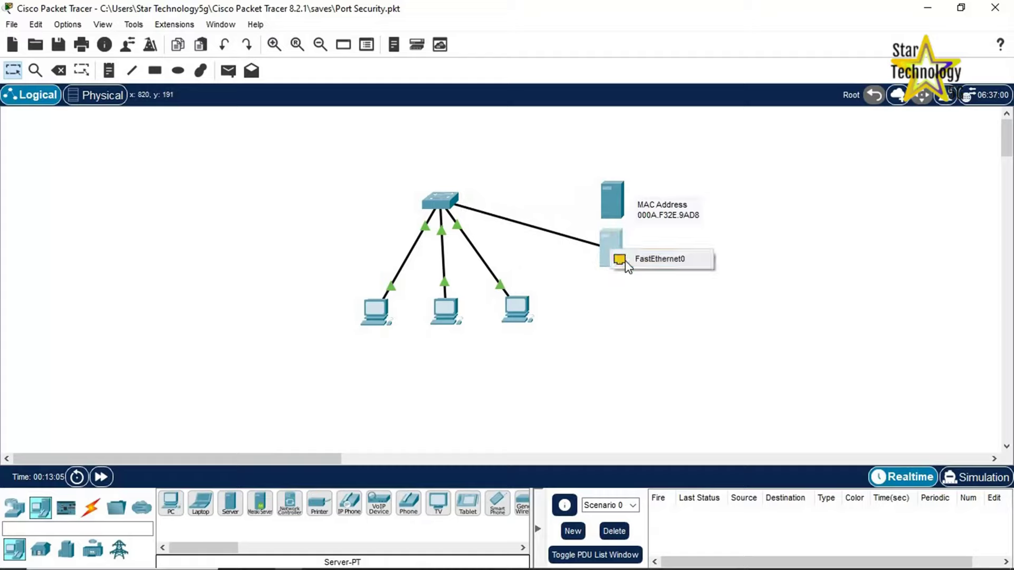
pyautogui.click(667, 259)
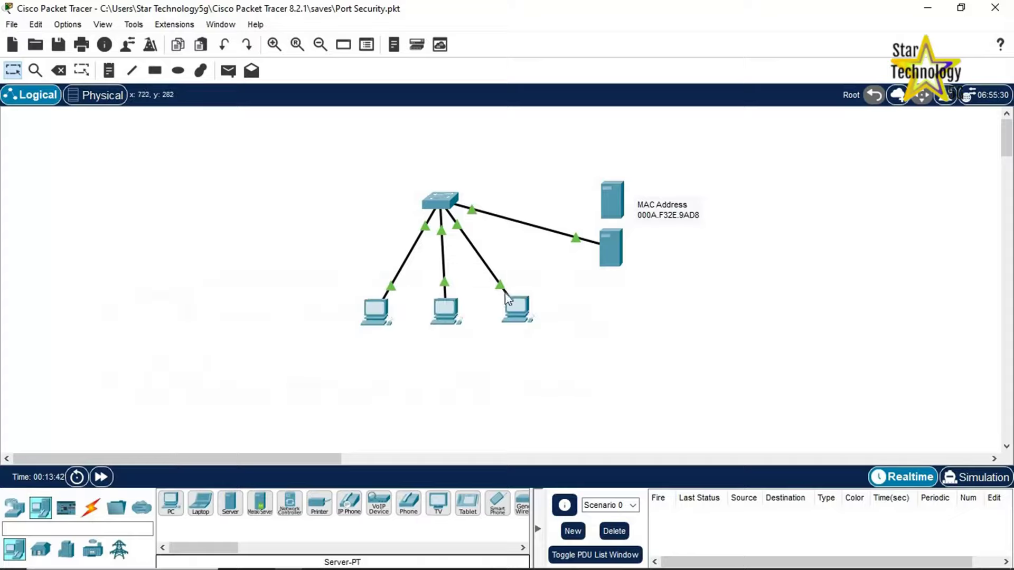
# Ping the new server at 192.168.1.253 from PC2's Command Prompt and close PC2's window
pyautogui.click(384, 310)
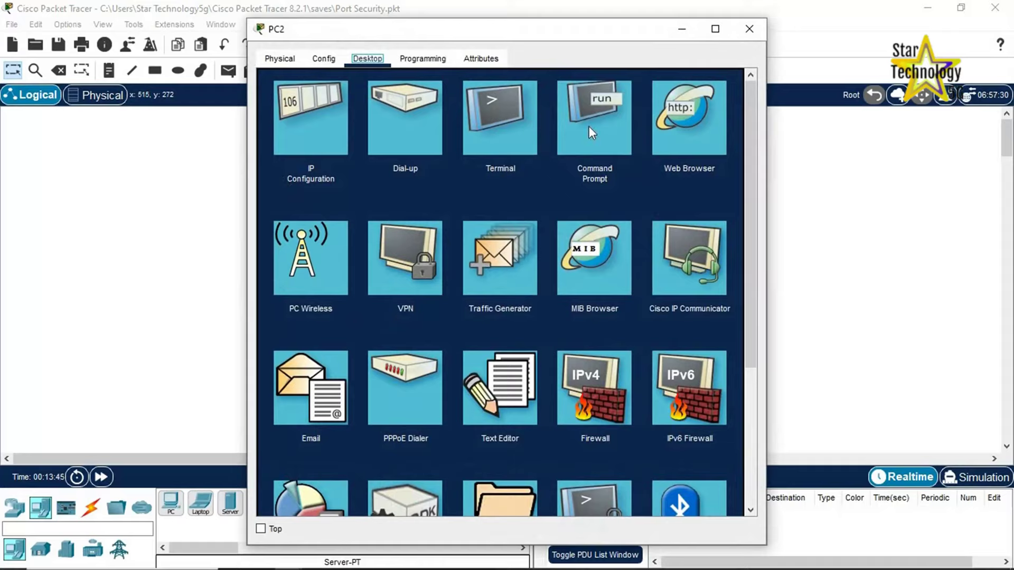
pyautogui.click(590, 130)
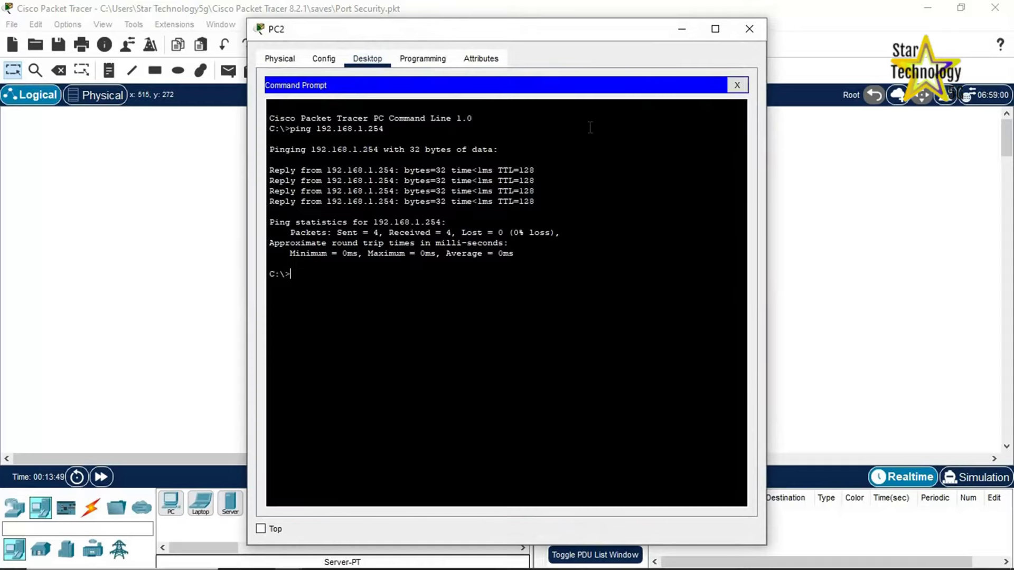
pyautogui.press('Up')
pyautogui.press('Return')
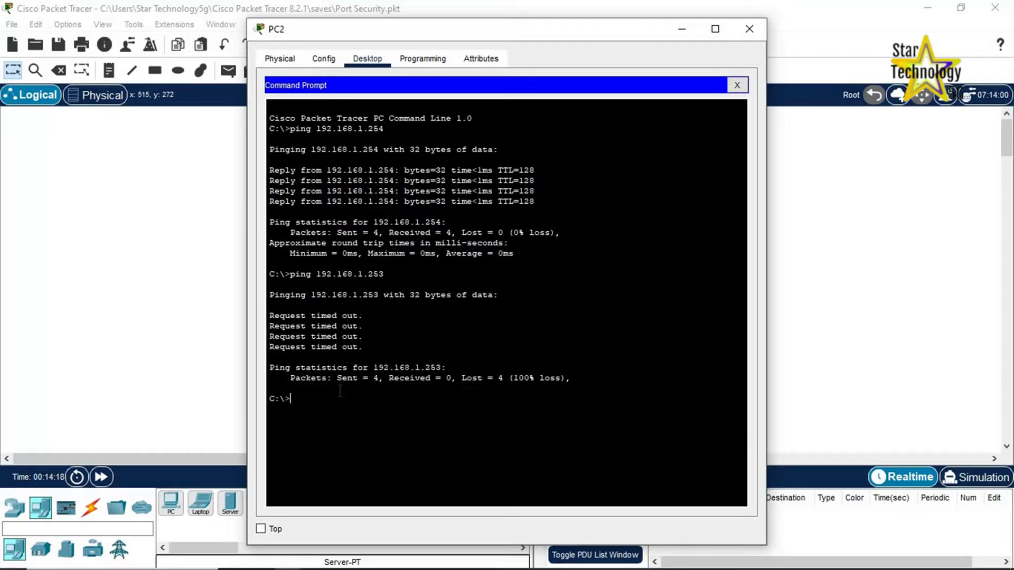
pyautogui.click(748, 29)
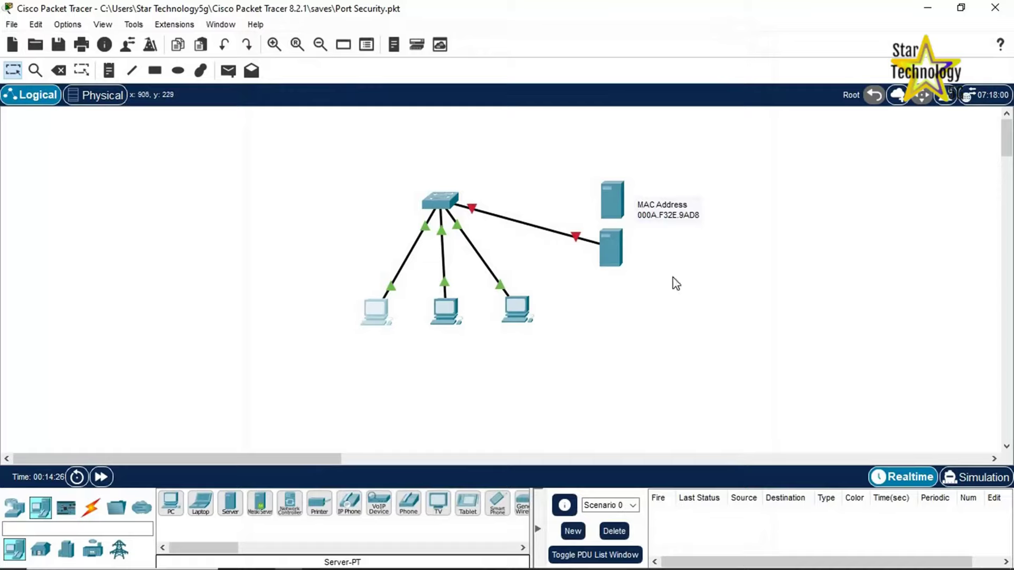
# Review the latest link messages in the switch's CLI and check the port status with show interface fastethernet 0/1
pyautogui.click(440, 200)
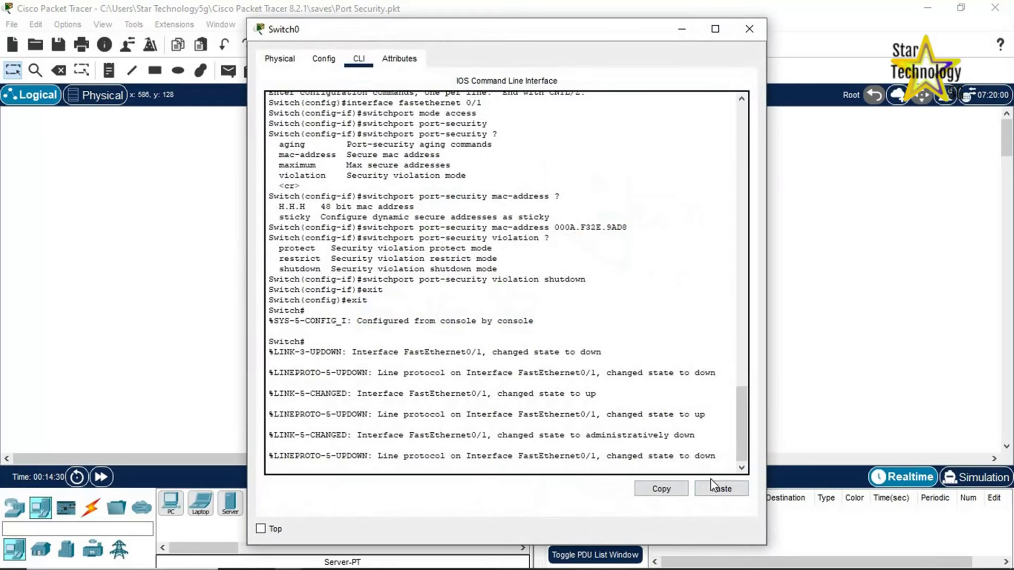
pyautogui.moveTo(378, 456); pyautogui.dragTo(721, 455)
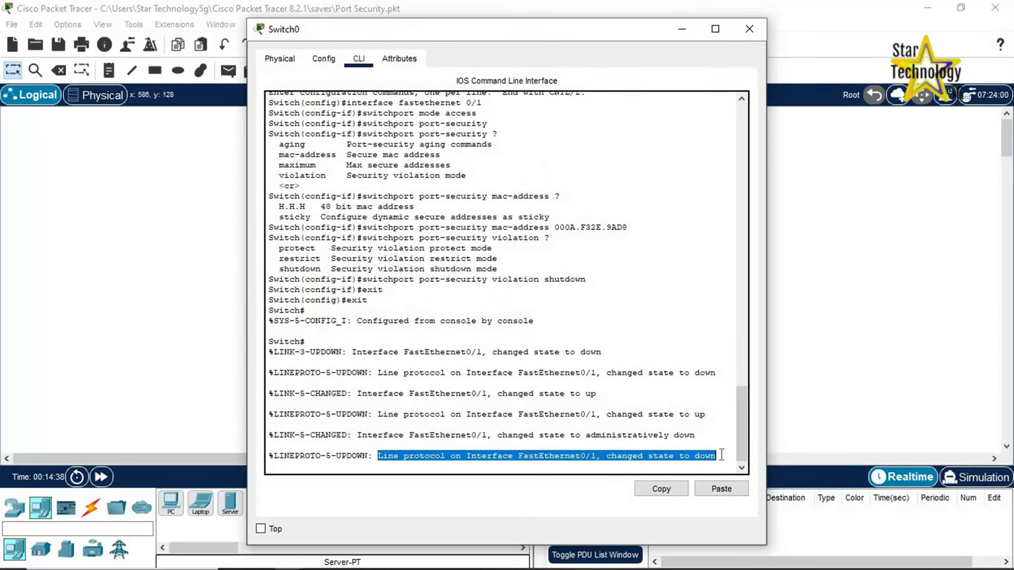
pyautogui.click(726, 461)
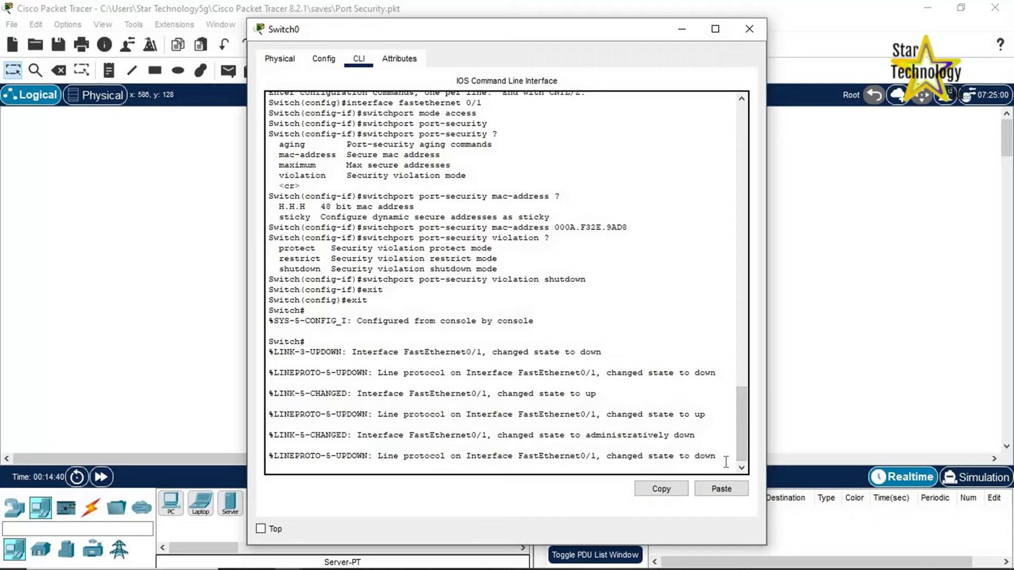
pyautogui.press('Return')
pyautogui.write('show in')
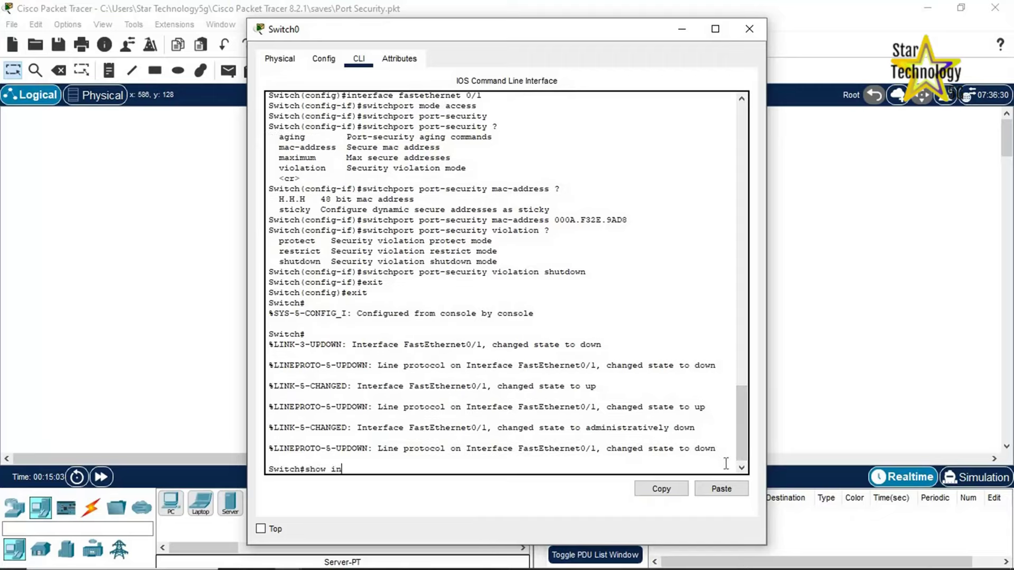
pyautogui.write('terface fastethernet 0/1')
pyautogui.press('Return')
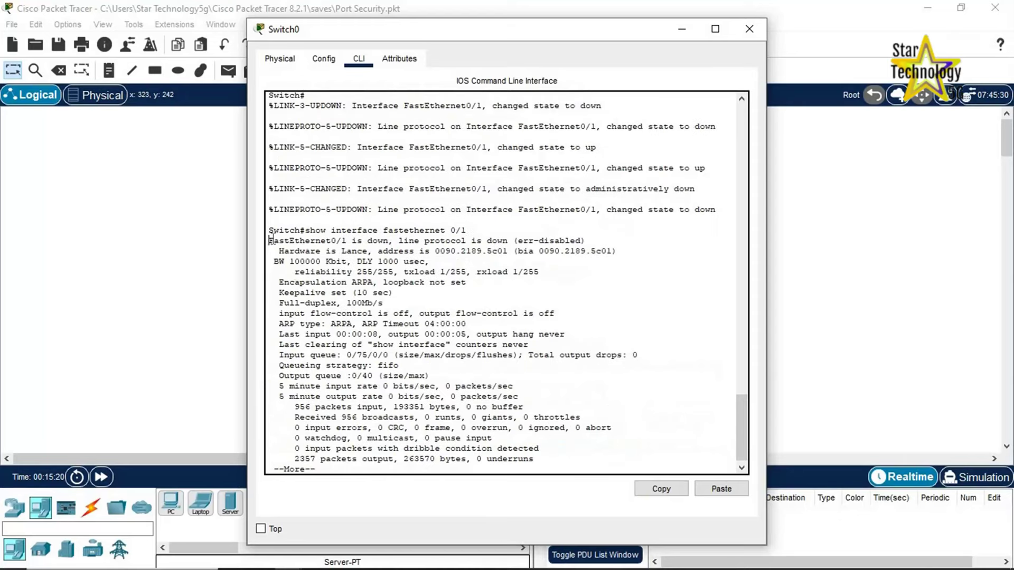
pyautogui.moveTo(269, 241); pyautogui.dragTo(603, 242)
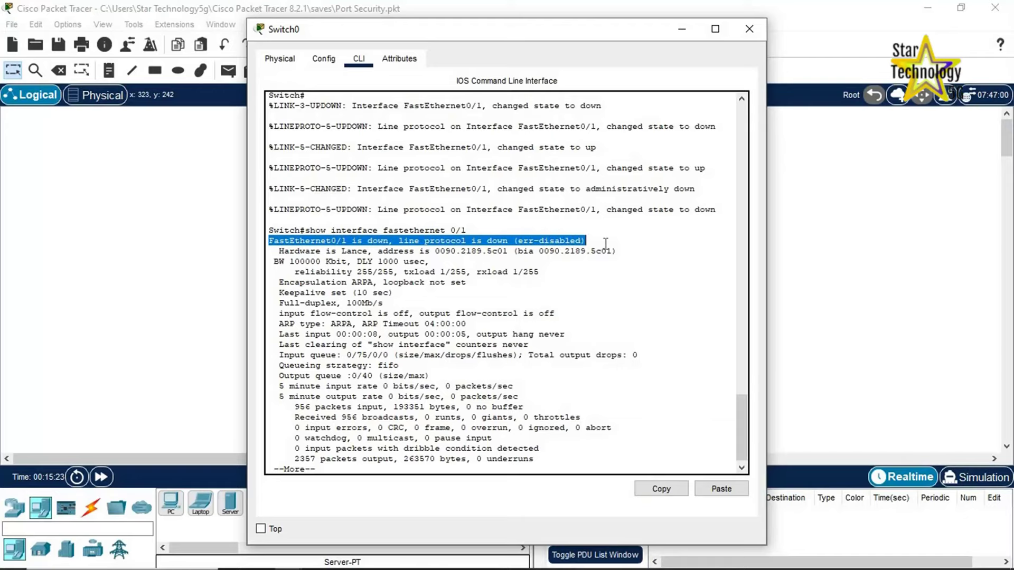
pyautogui.click(559, 469)
pyautogui.press('space')
pyautogui.press('Return')
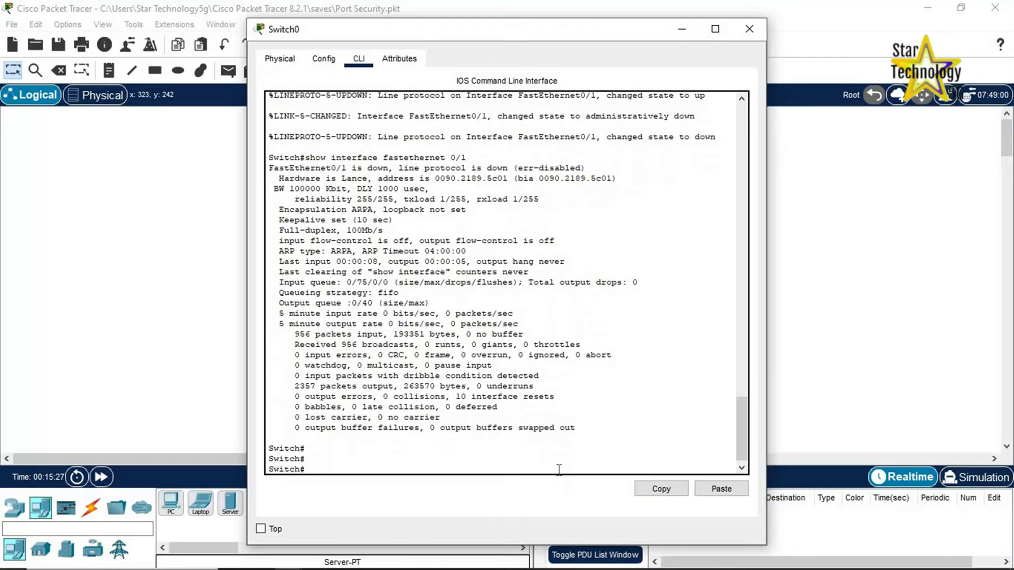
# Run show port-security interface fastethernet 0/1, review the security status, violation mode and aging time, and close the switch's window
pyautogui.write('show port-security interface fastethernet 0/1')
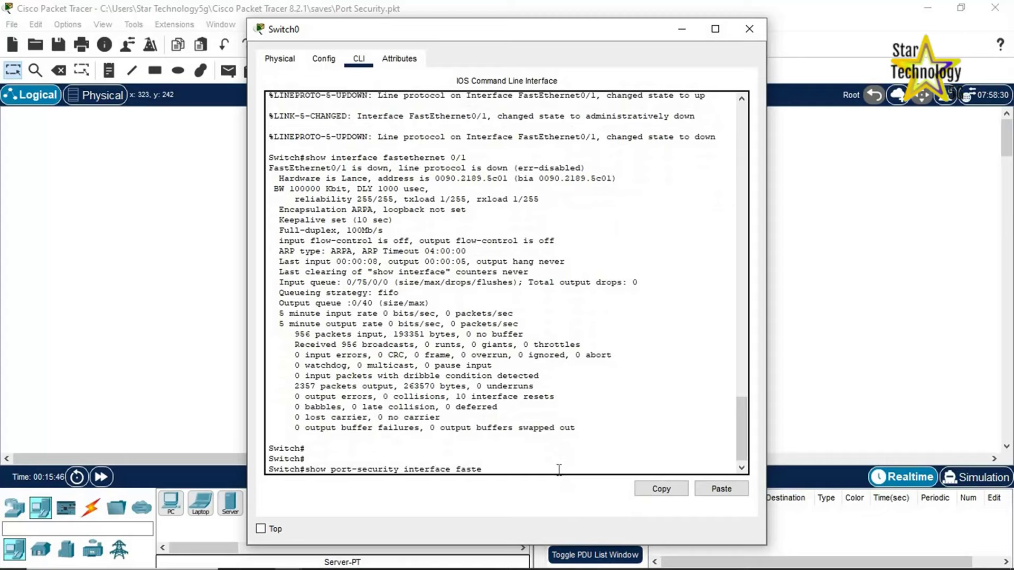
pyautogui.press('Return')
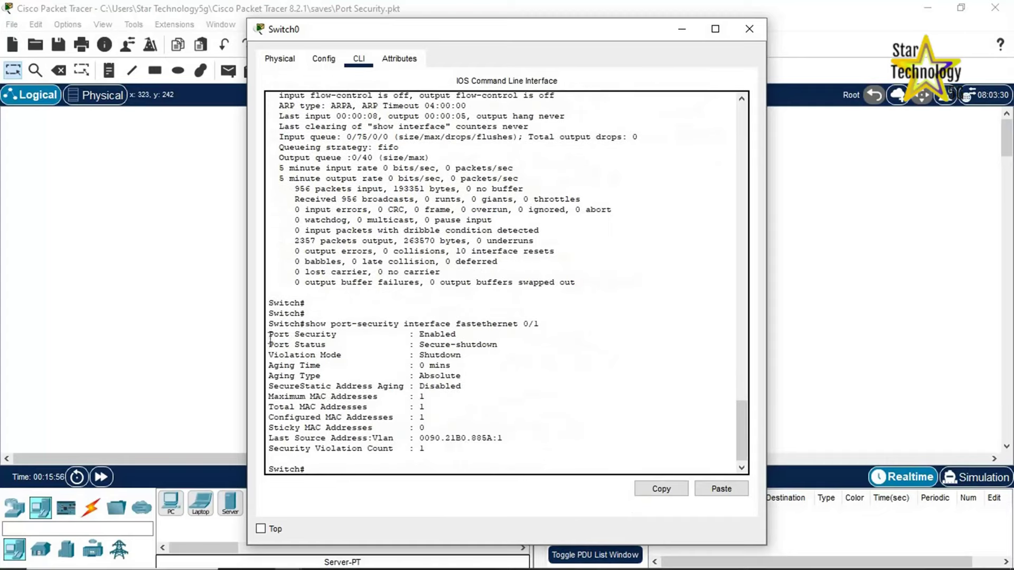
pyautogui.moveTo(268, 334); pyautogui.dragTo(381, 333)
pyautogui.moveTo(443, 332); pyautogui.dragTo(510, 346)
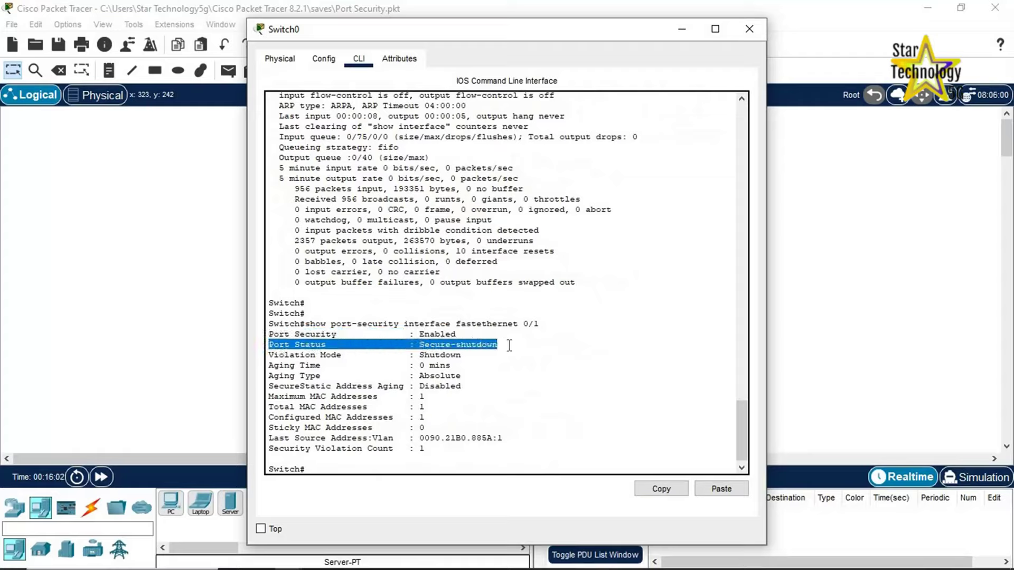
pyautogui.moveTo(268, 355); pyautogui.dragTo(479, 355)
pyautogui.moveTo(269, 365); pyautogui.dragTo(484, 366)
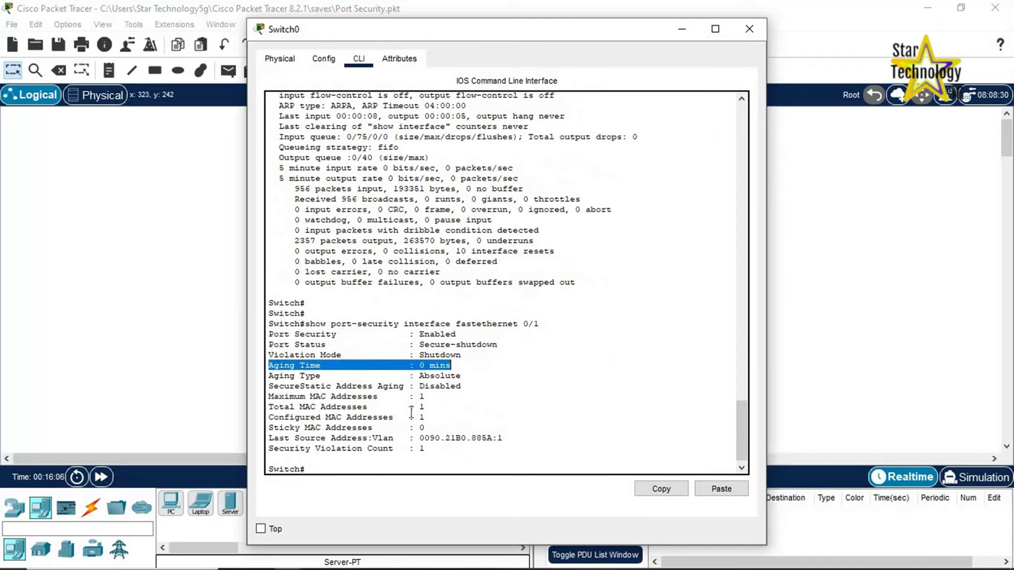
pyautogui.click(331, 468)
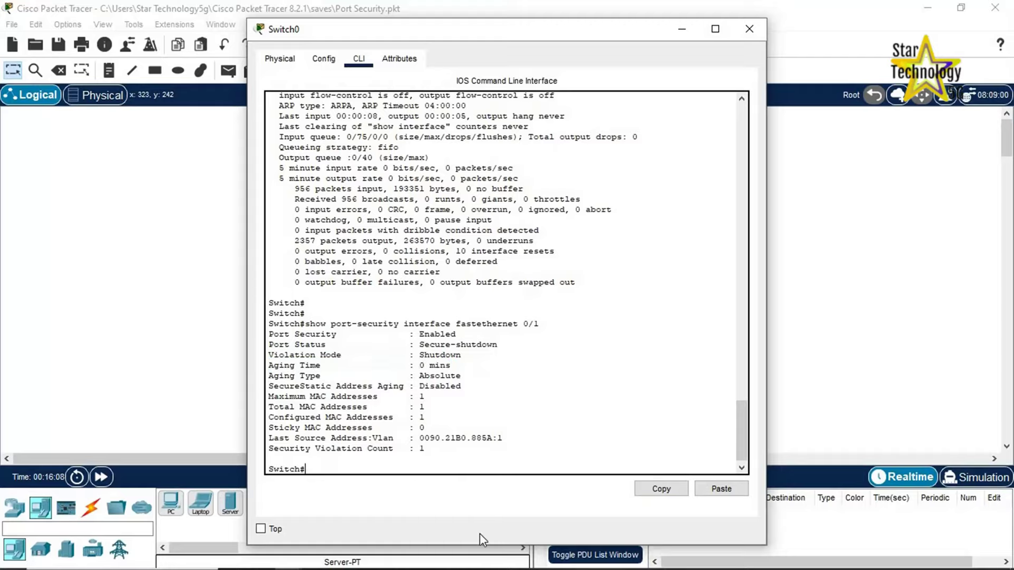
pyautogui.click(750, 30)
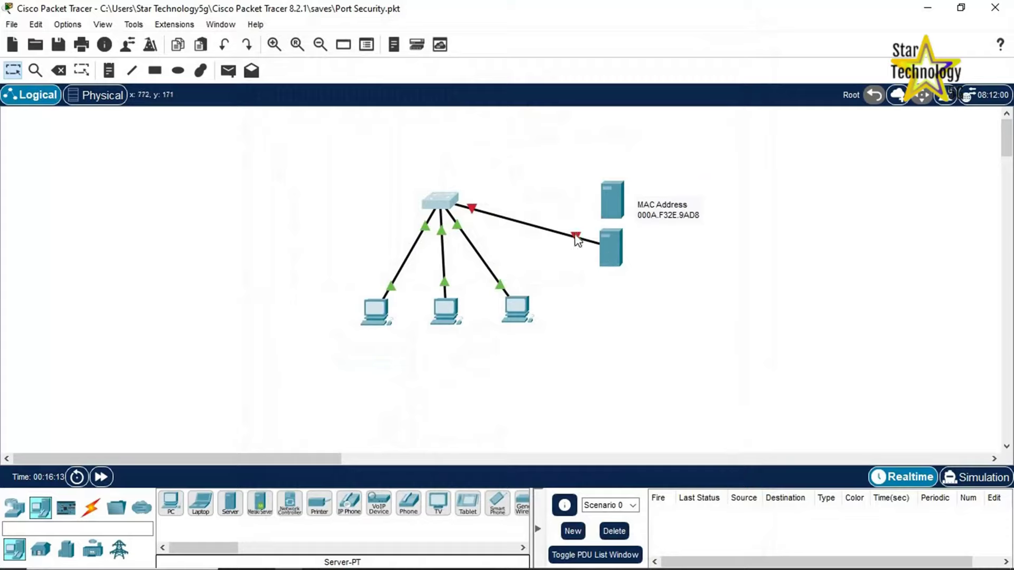
# Move the server end of the switch cable back from the new server to the original server
pyautogui.moveTo(584, 242); pyautogui.dragTo(613, 208)
pyautogui.click(640, 218)
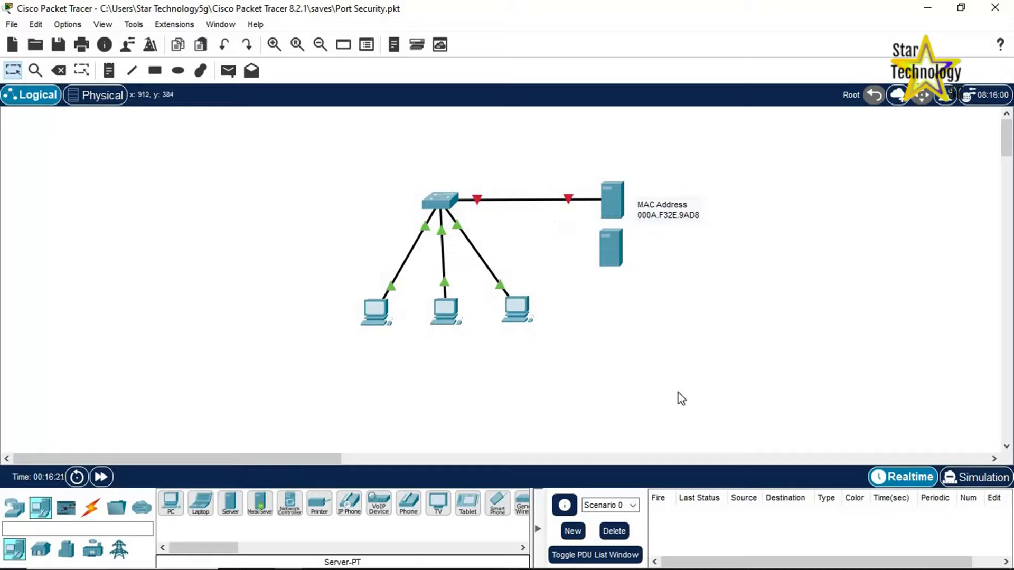
# Enter interface configuration for fastethernet 0/1 in the switch's CLI and disable the port with shutdown
pyautogui.click(449, 203)
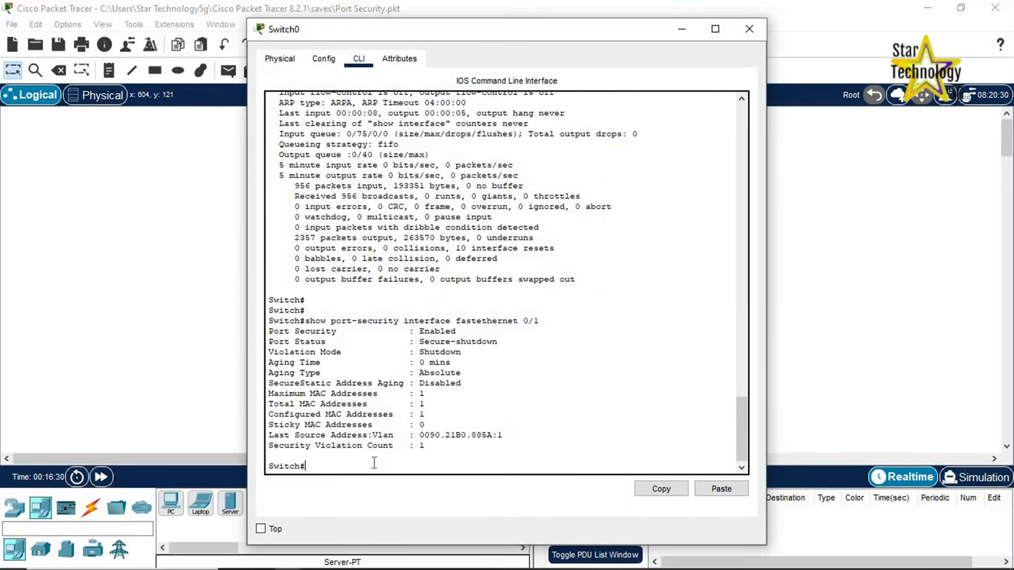
pyautogui.write('configure terminal')
pyautogui.press('Return')
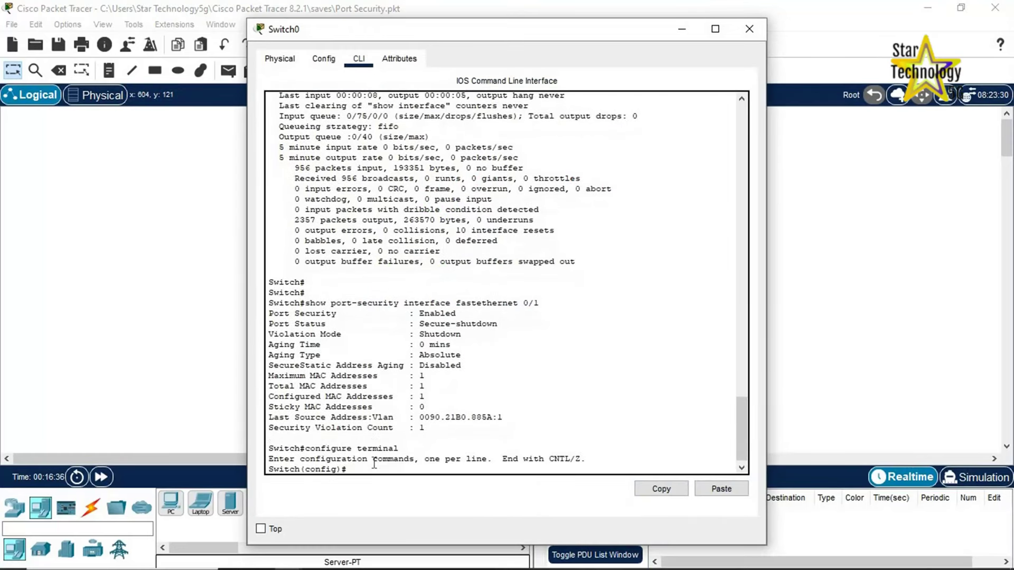
pyautogui.write('interface fastethernet 0/1')
pyautogui.press('Return')
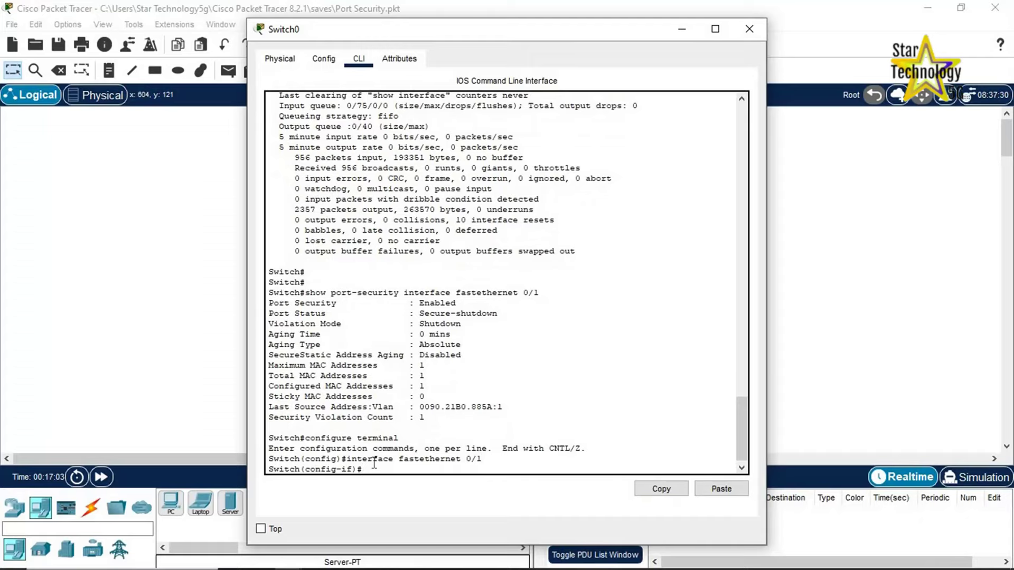
pyautogui.write('shutdown')
pyautogui.press('Return')
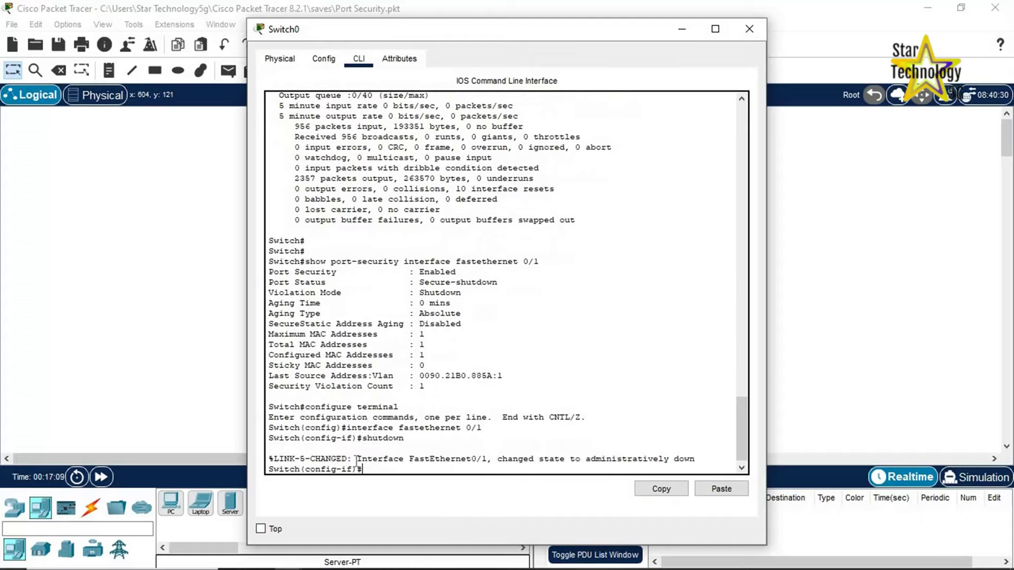
pyautogui.moveTo(355, 459); pyautogui.dragTo(705, 461)
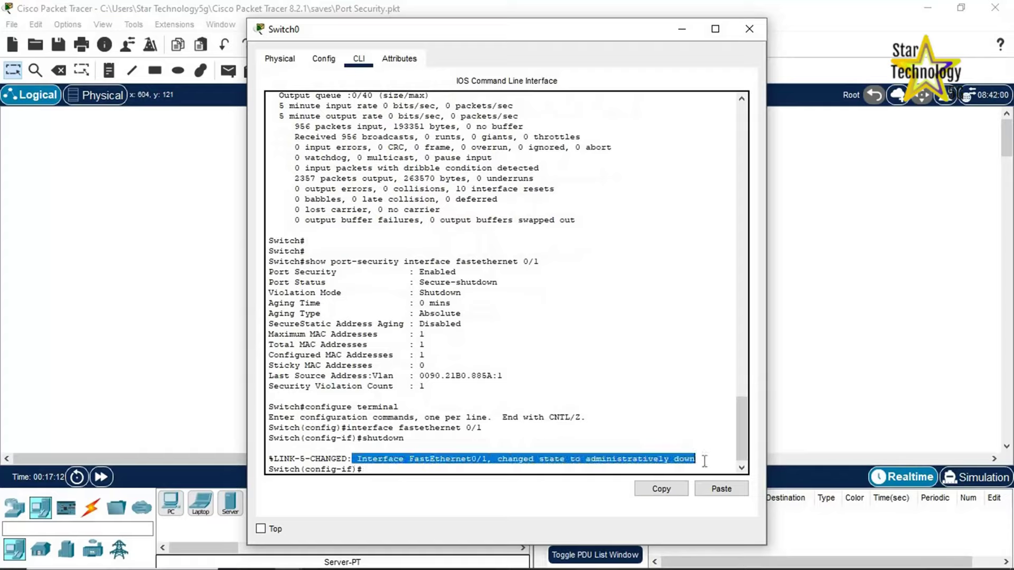
pyautogui.click(705, 461)
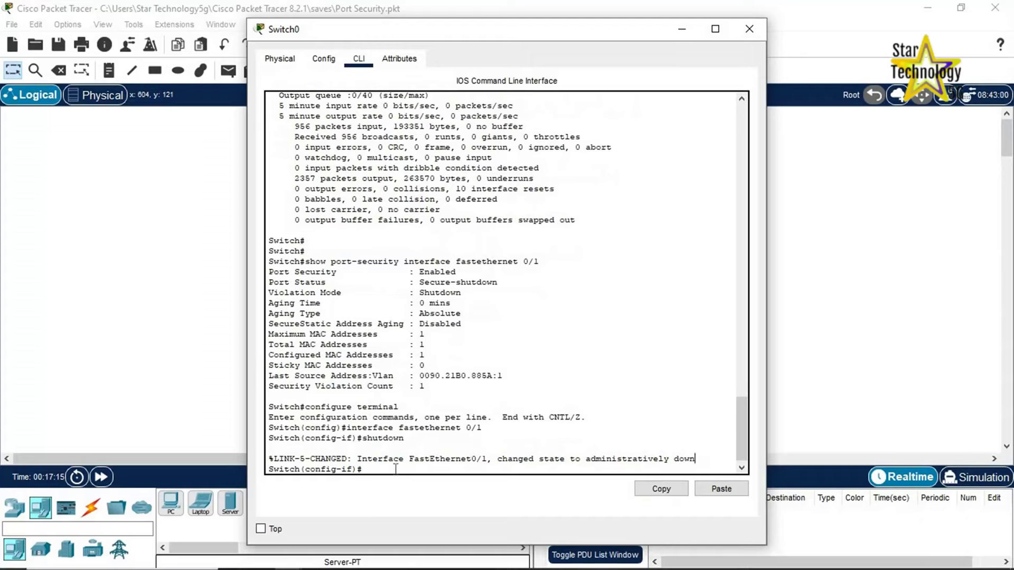
# Re-enable FastEthernet 0/1 with no shutdown, check the line protocol message, and minimize the switch's window
pyautogui.write('no shutdown')
pyautogui.press('Return')
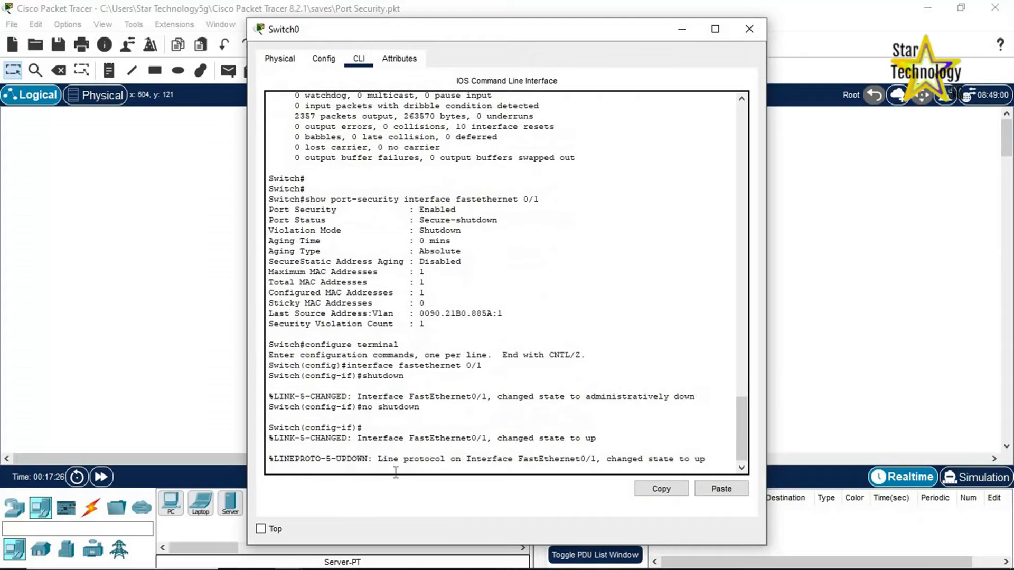
pyautogui.press('Return')
pyautogui.moveTo(377, 448); pyautogui.dragTo(706, 450)
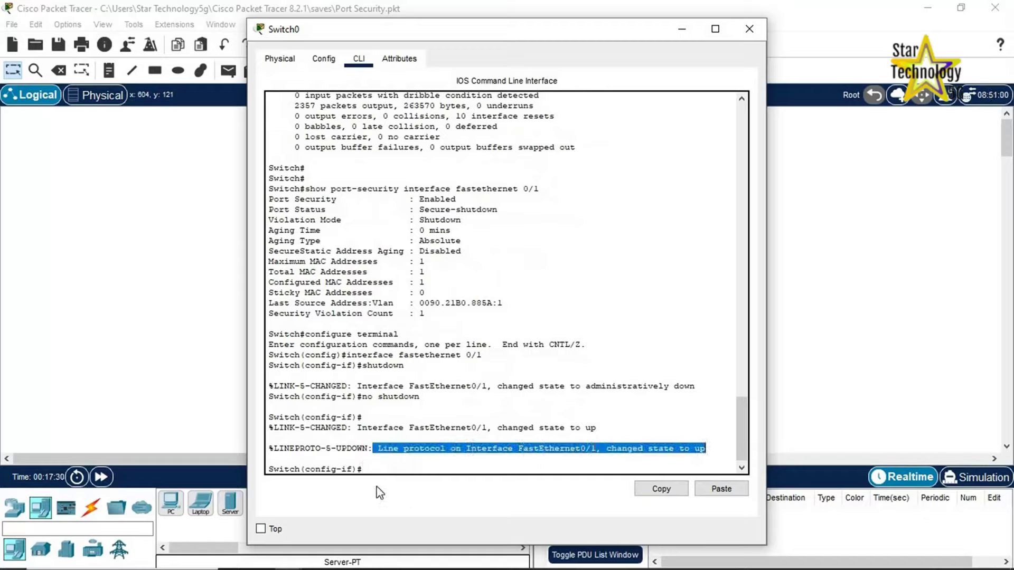
pyautogui.click(682, 29)
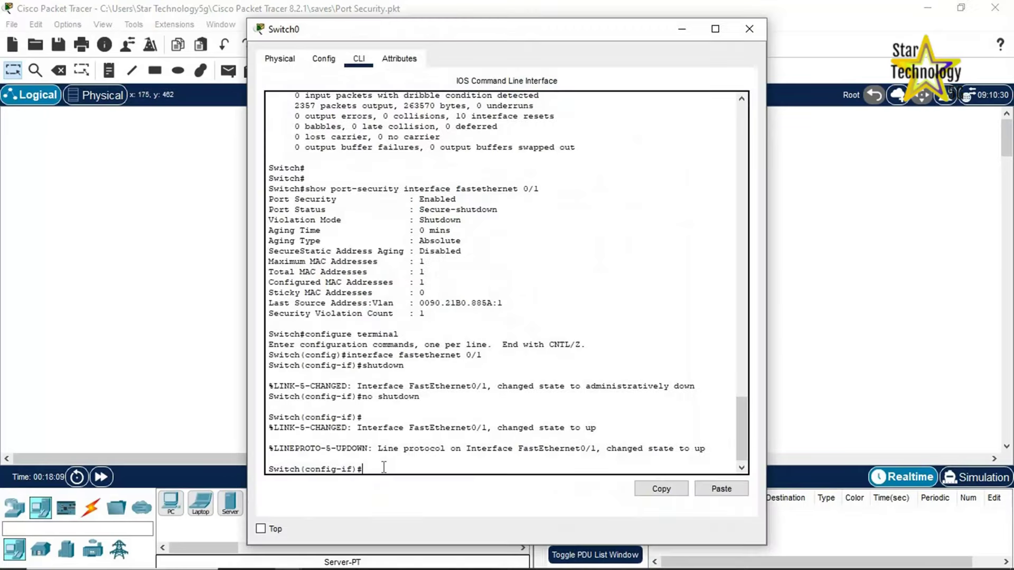
# Leave the current interface configuration, enter interface fastethernet 0/5 and set it to access mode with switchport mode access
pyautogui.write('exit')
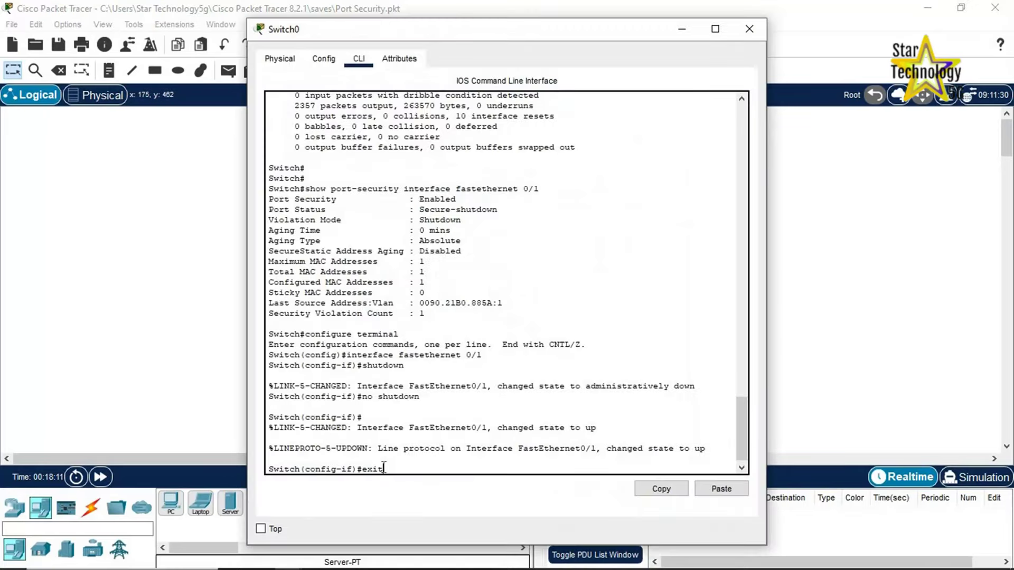
pyautogui.press('Return')
pyautogui.write('interface fastetherne')
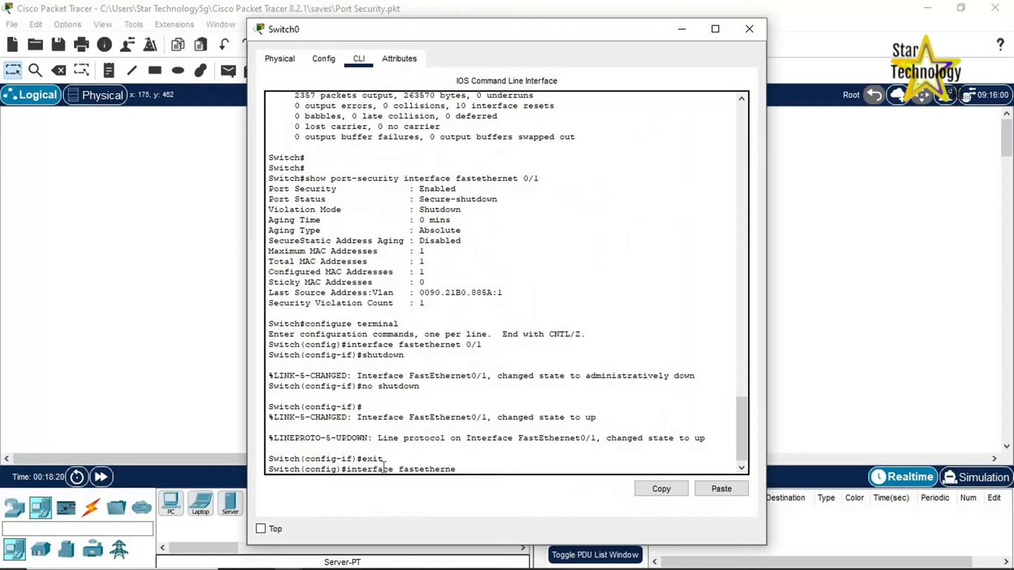
pyautogui.write('t 0/5')
pyautogui.press('Return')
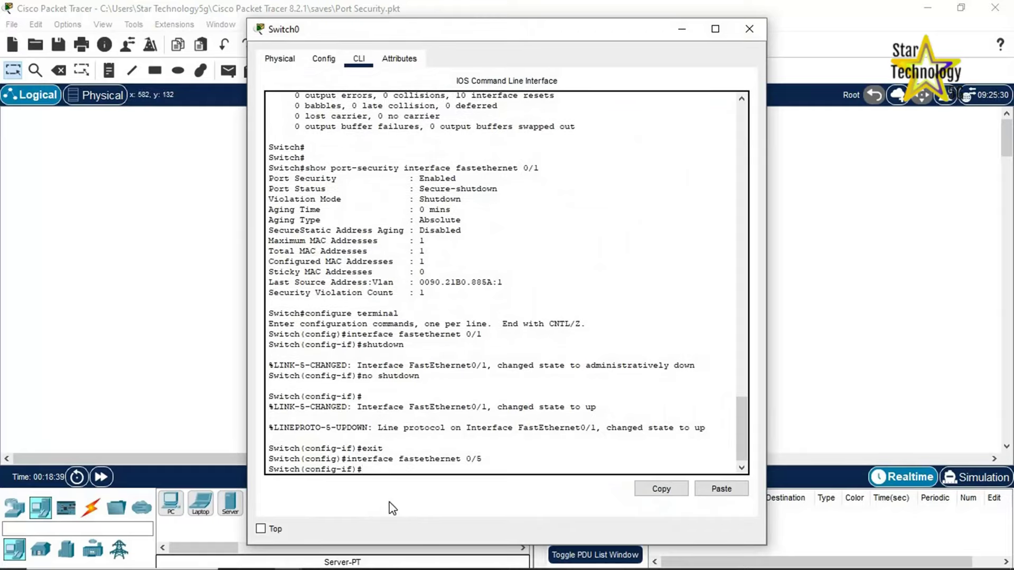
pyautogui.write('switchport mode access')
pyautogui.press('Return')
# Enable port security on FastEthernet 0/5 and have it learn its secure address with switchport port-security mac-address sticky
pyautogui.write('switch')
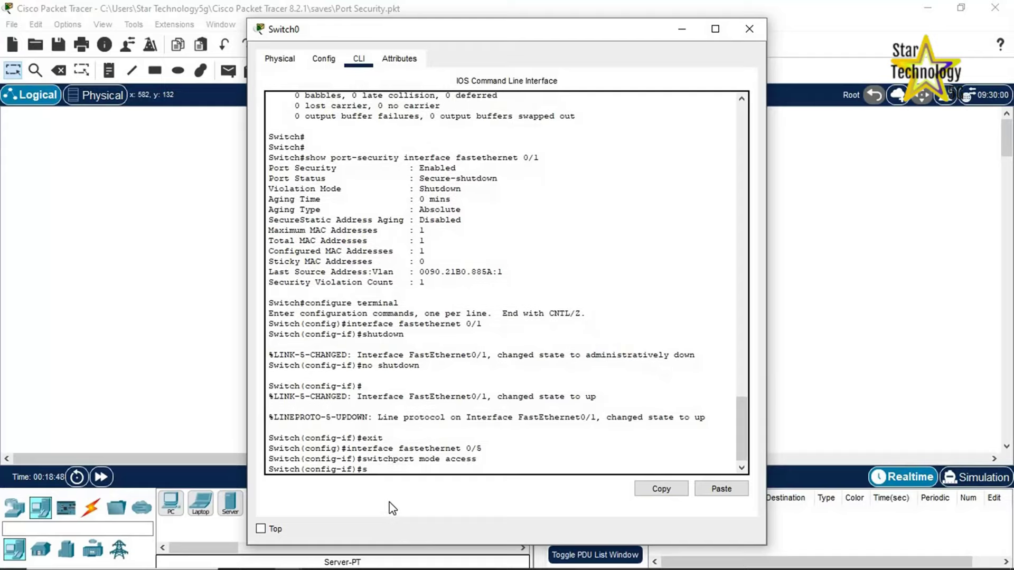
pyautogui.write('port port-security')
pyautogui.press('Return')
pyautogui.write('switchport port-secu')
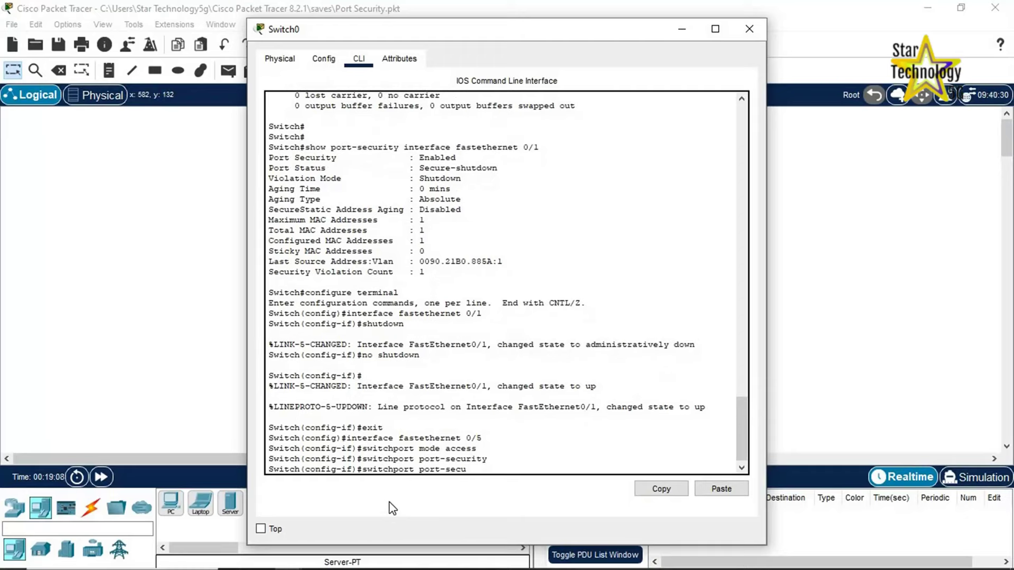
pyautogui.write('rity mac-address sticky')
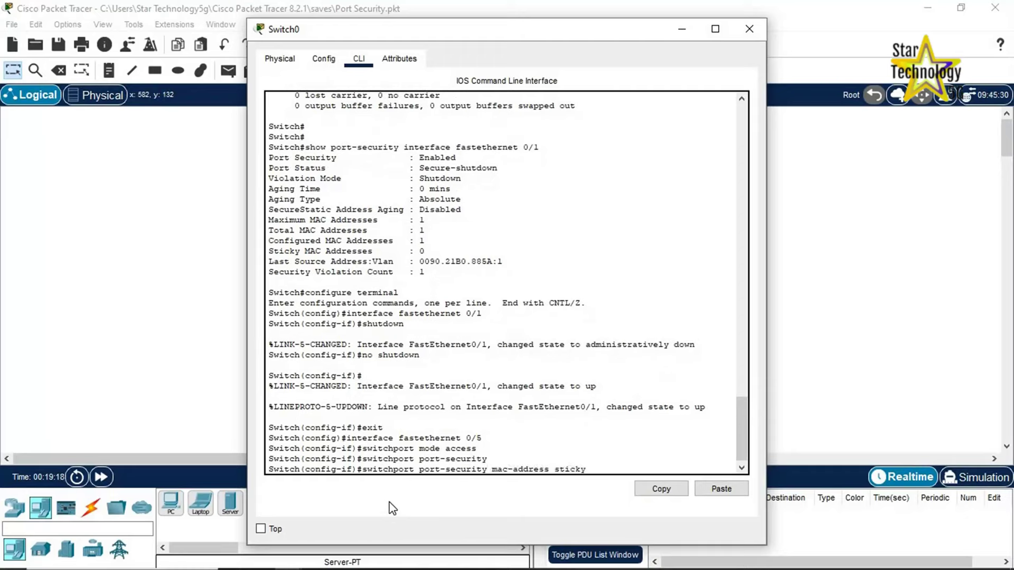
pyautogui.press('Return')
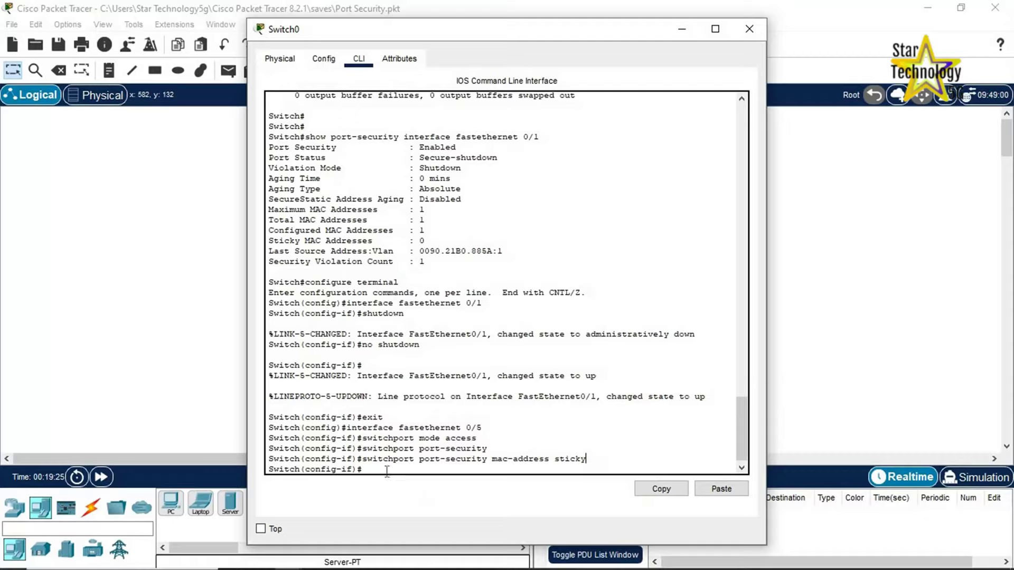
# Set the FastEthernet 0/5 port-security violation mode to shutdown, exit interface configuration and close the switch's window
pyautogui.write('switchport port-security violati')
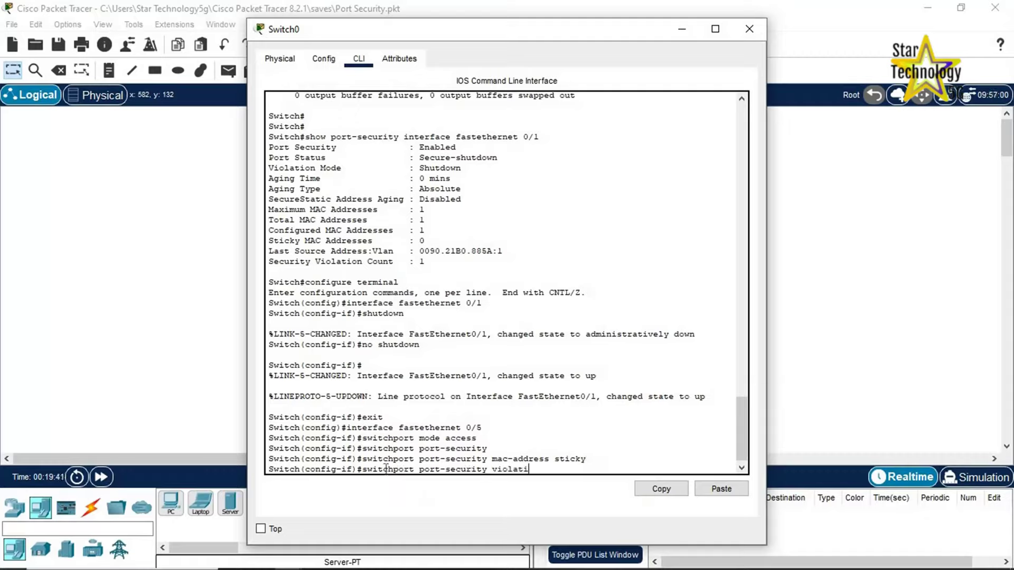
pyautogui.write('on shutdown')
pyautogui.press('Return')
pyautogui.write('exit')
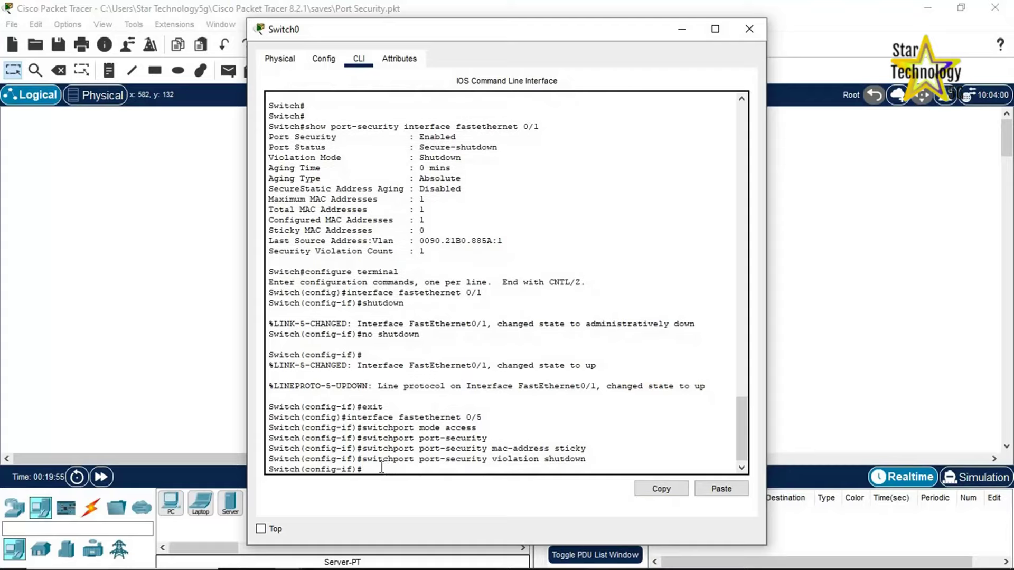
pyautogui.press('Return')
pyautogui.click(749, 28)
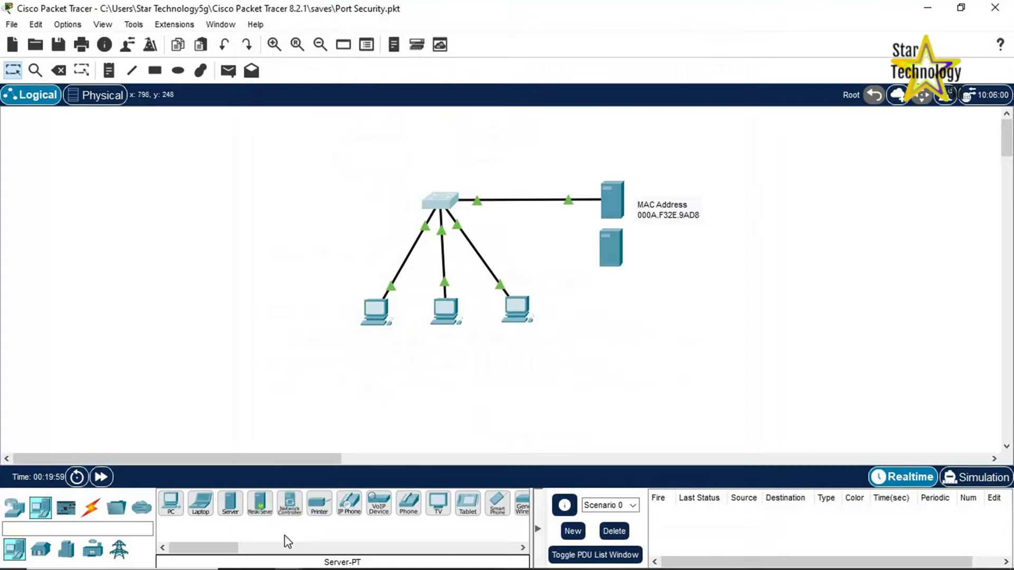
# Connect the lower server to the switch's FastEthernet0/5 port with a copper straight-through cable
pyautogui.click(91, 508)
pyautogui.click(230, 503)
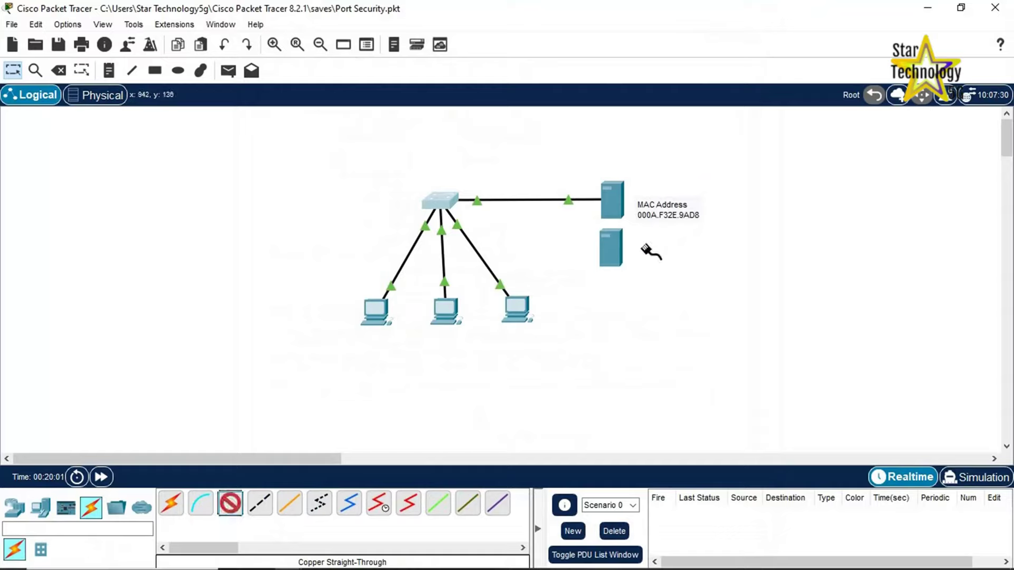
pyautogui.click(618, 248)
pyautogui.click(638, 260)
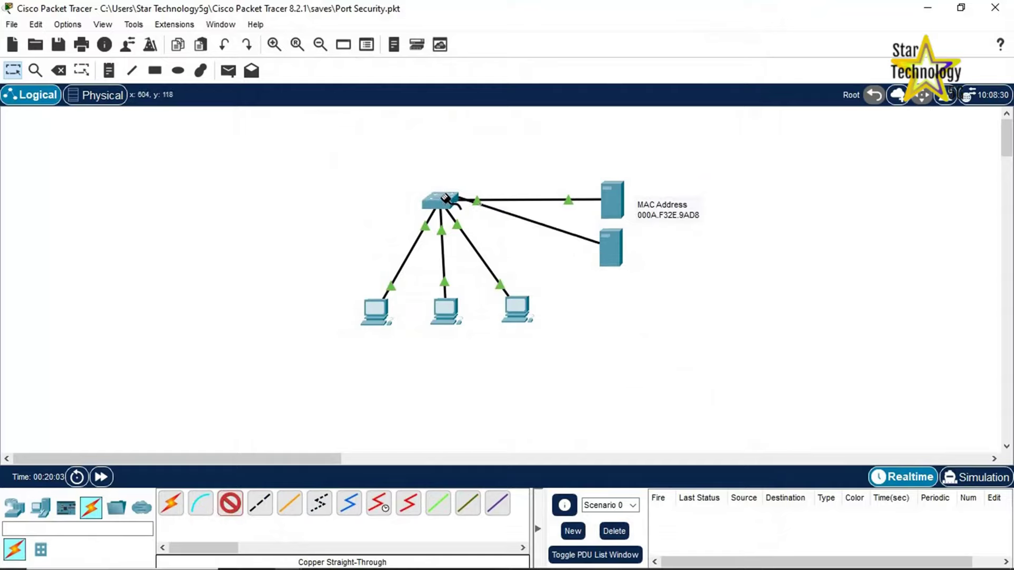
pyautogui.click(444, 201)
pyautogui.click(515, 27)
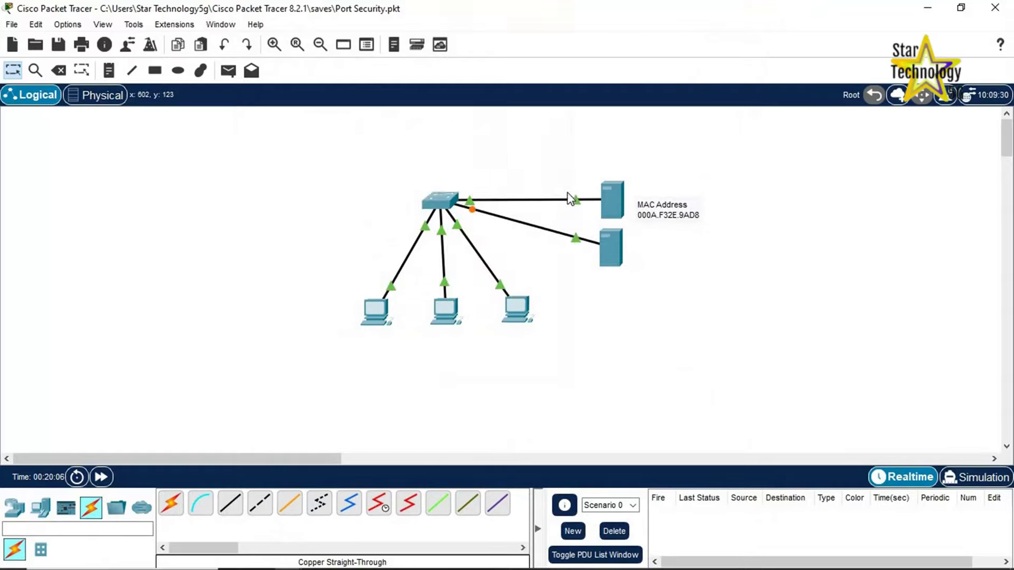
# Place a note reading Sticky beside the lower server
pyautogui.click(109, 70)
pyautogui.click(641, 255)
pyautogui.write('Sticky')
pyautogui.press('Escape')
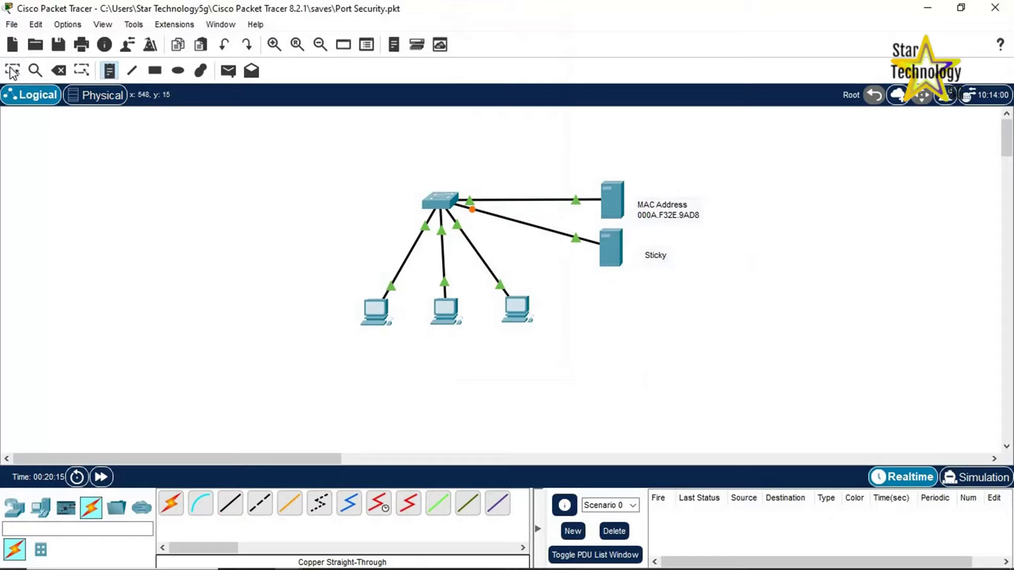
# Move the MAC Address and Sticky notes closer to their servers and align the lower server beneath the upper one
pyautogui.moveTo(717, 188); pyautogui.dragTo(647, 199)
pyautogui.moveTo(682, 244); pyautogui.dragTo(640, 271)
pyautogui.moveTo(653, 255); pyautogui.dragTo(616, 255)
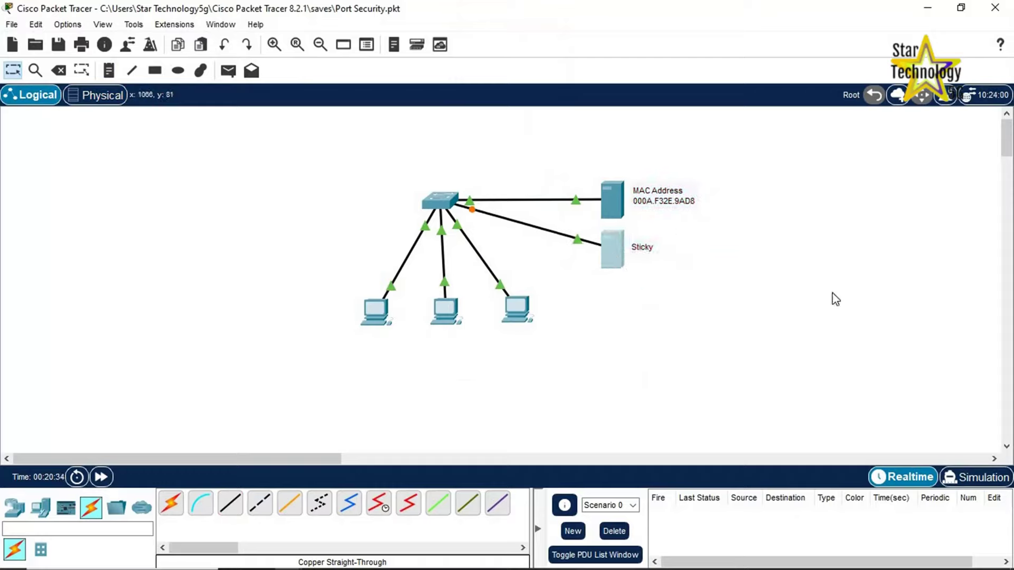
pyautogui.click(835, 298)
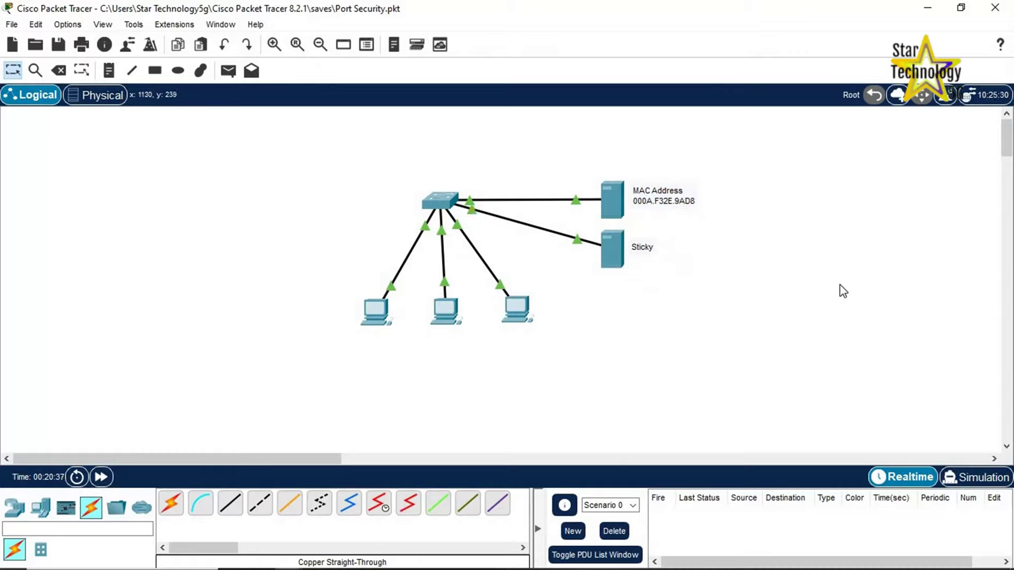
# Configure PC1 with static IPv4 address 192.168.1.2, subnet mask 255.255.255.0 and default gateway 192.168.1.254
pyautogui.click(450, 316)
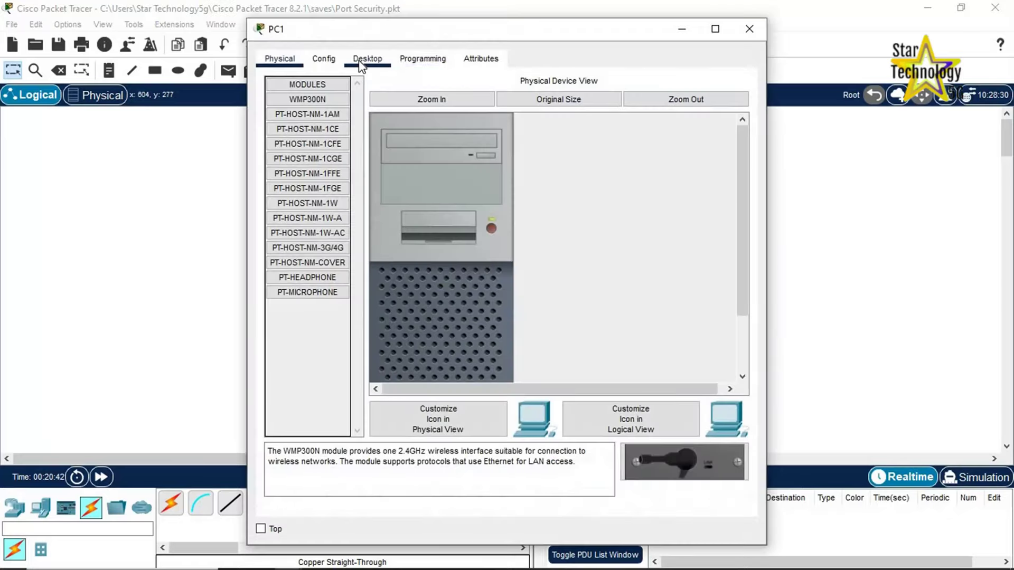
pyautogui.click(367, 58)
pyautogui.click(468, 163)
pyautogui.write('192.168.1.2')
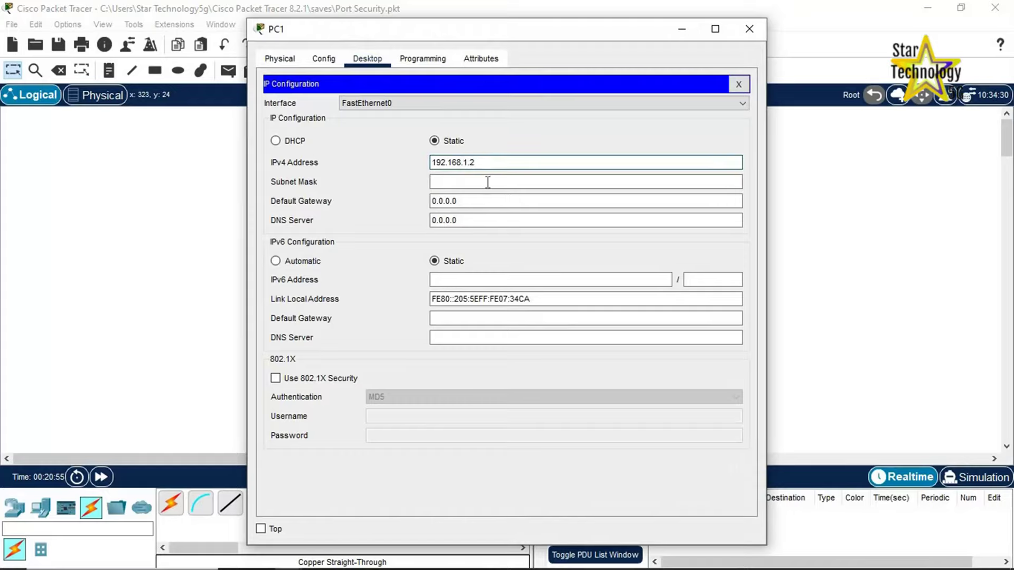
pyautogui.click(488, 182)
pyautogui.click(493, 201)
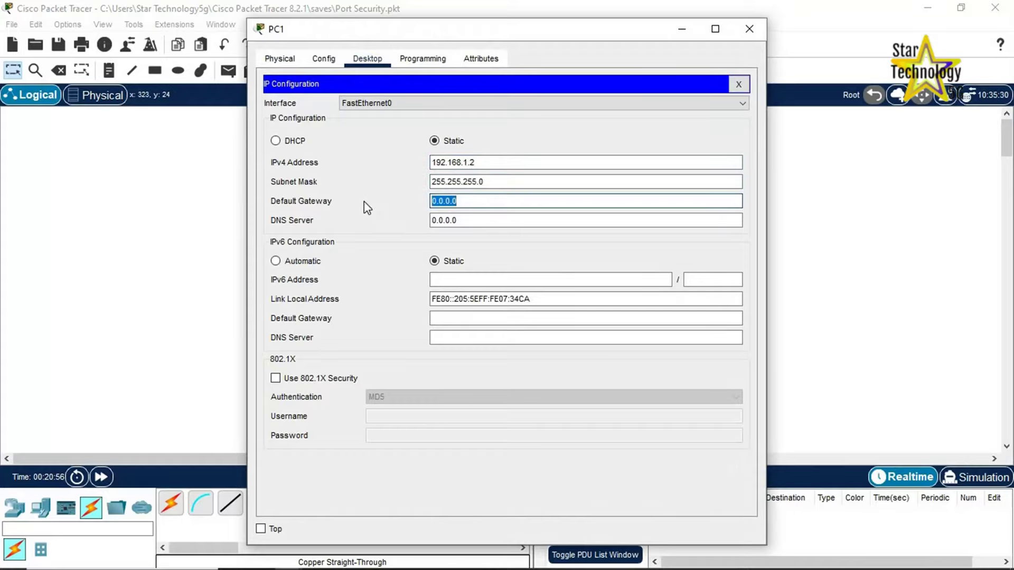
pyautogui.write('192.168')
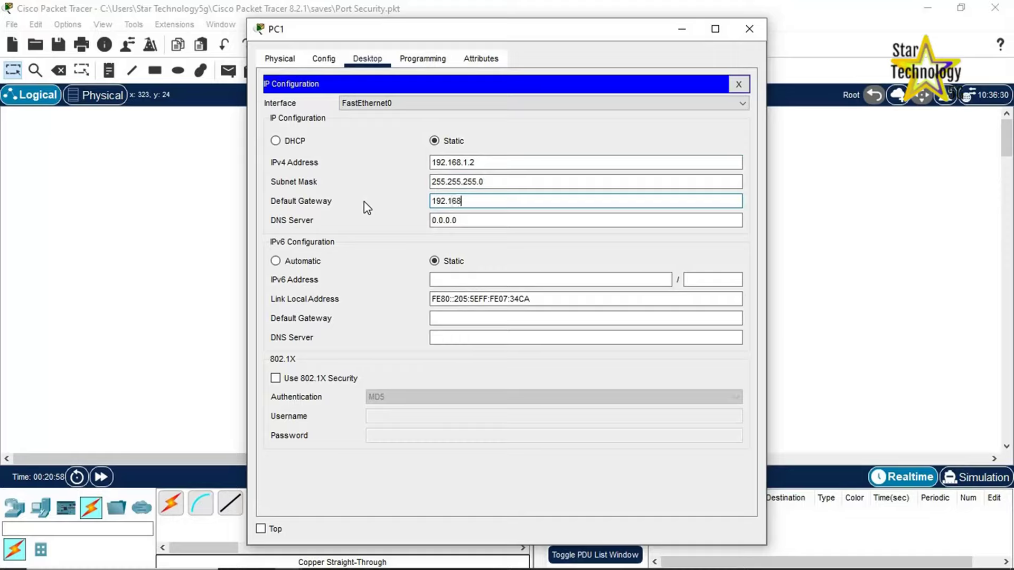
pyautogui.write('.1.254')
pyautogui.click(737, 85)
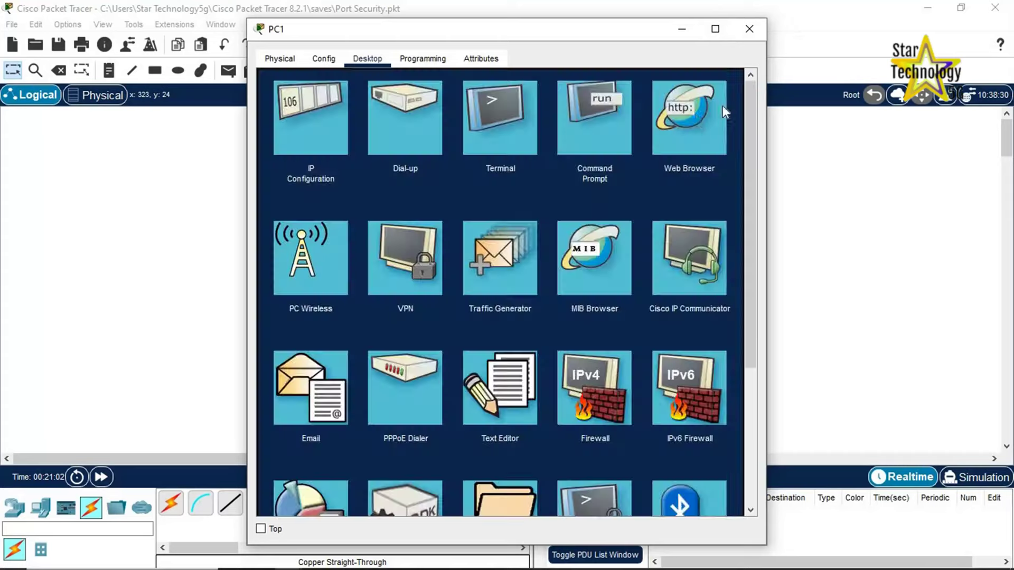
# Ping 192.168.1.253 from PC1's command prompt and close PC1's window
pyautogui.click(599, 116)
pyautogui.write('ping 192.168.1.253')
pyautogui.press('Return')
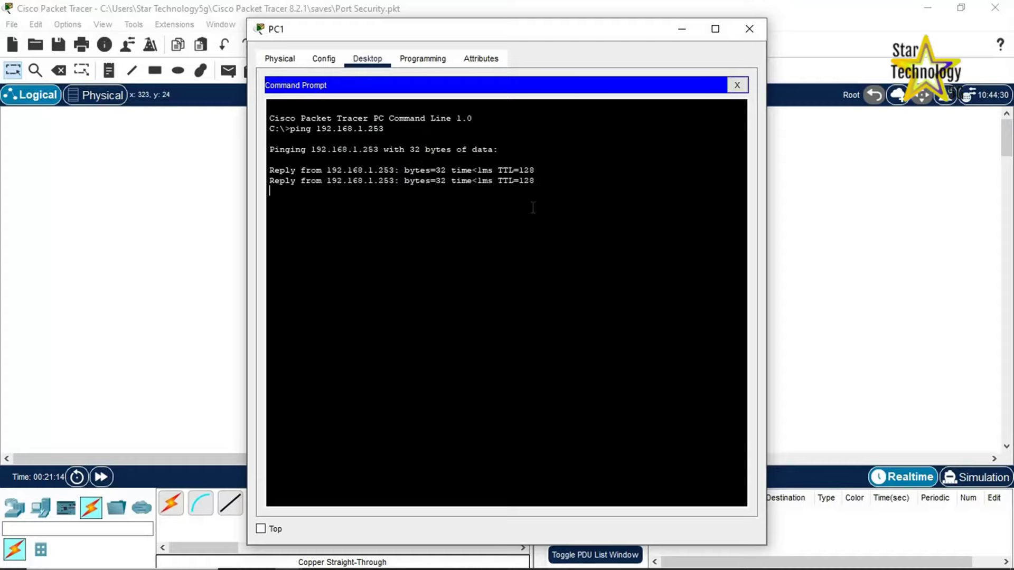
pyautogui.click(737, 85)
pyautogui.click(749, 28)
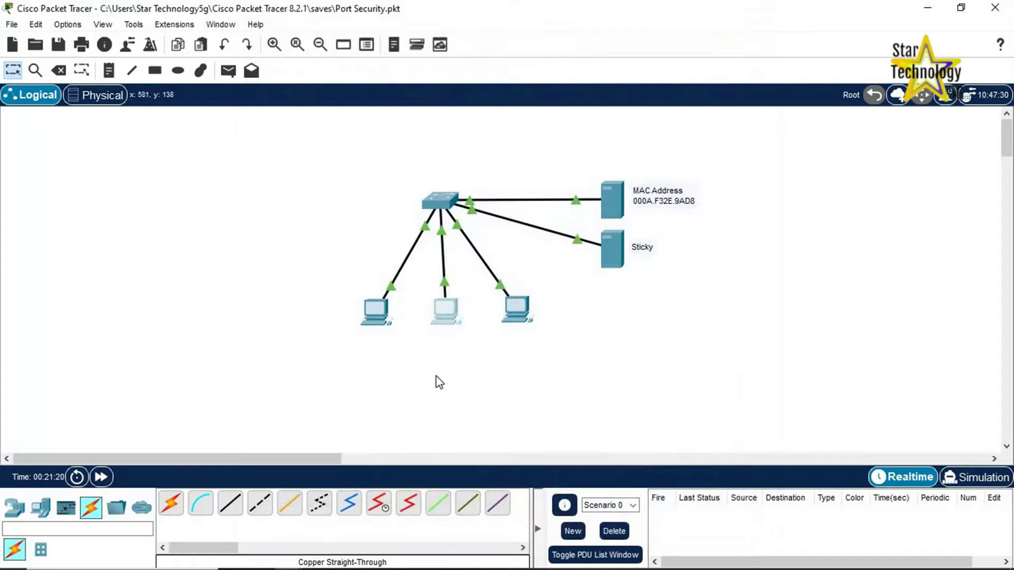
# Repeat the ping to 192.168.1.253 from PC2's command prompt, check the replies and close PC2's window
pyautogui.click(383, 316)
pyautogui.click(597, 113)
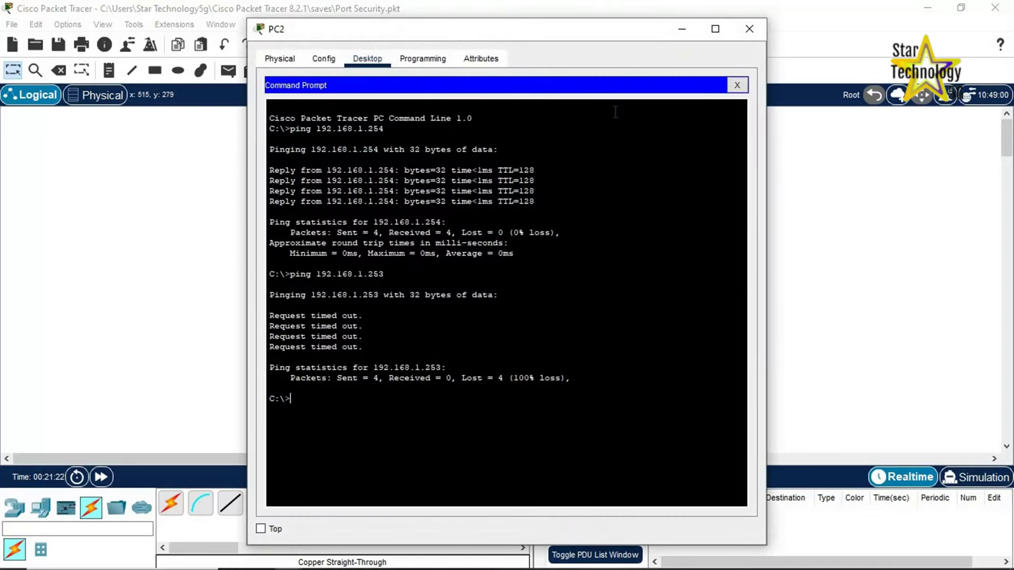
pyautogui.press('Up')
pyautogui.press('Return')
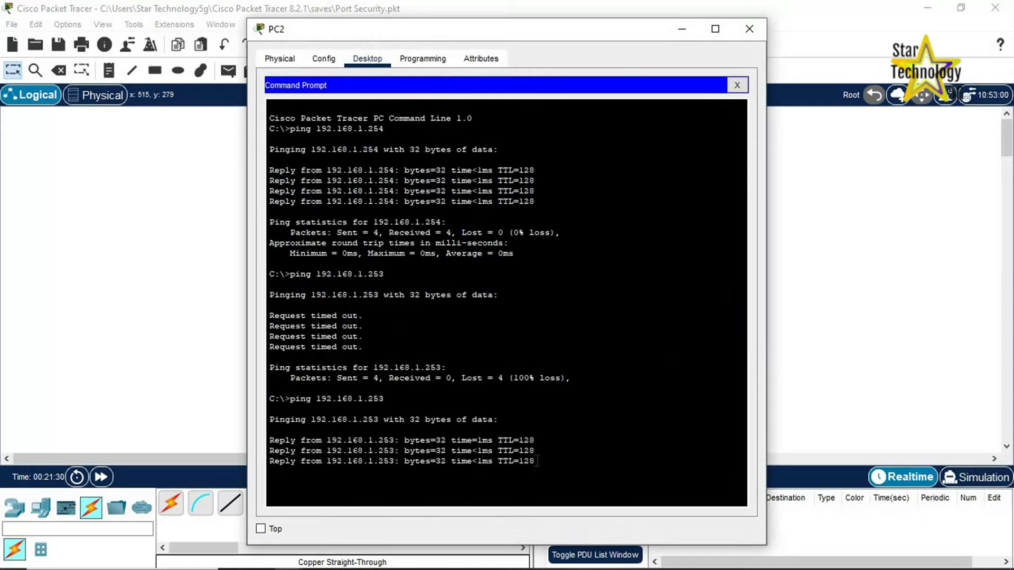
pyautogui.moveTo(323, 399); pyautogui.dragTo(385, 398)
pyautogui.click(749, 29)
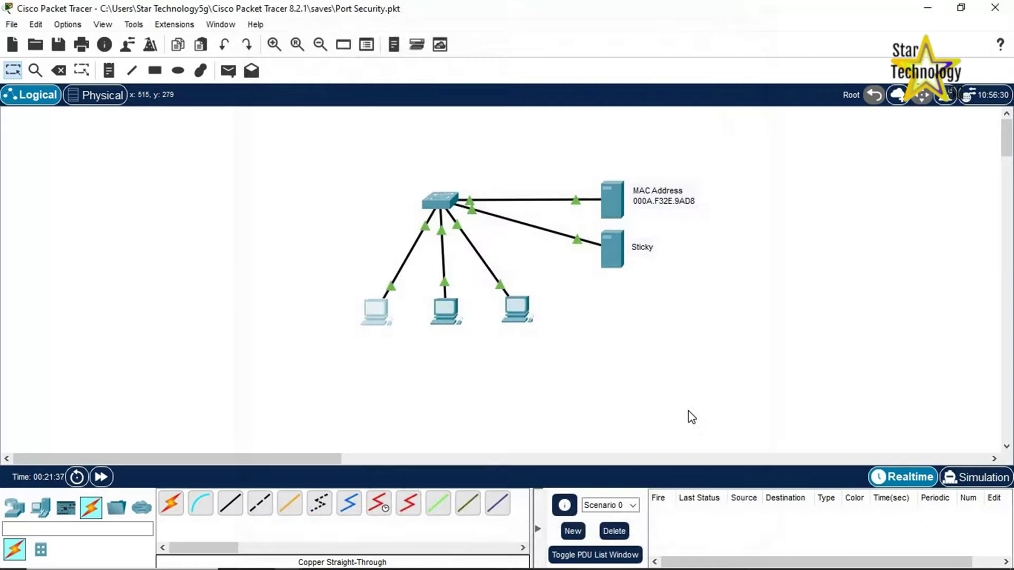
# Add a third server below the Sticky server and move the Sticky server's cable end to the new server's FastEthernet0
pyautogui.click(41, 508)
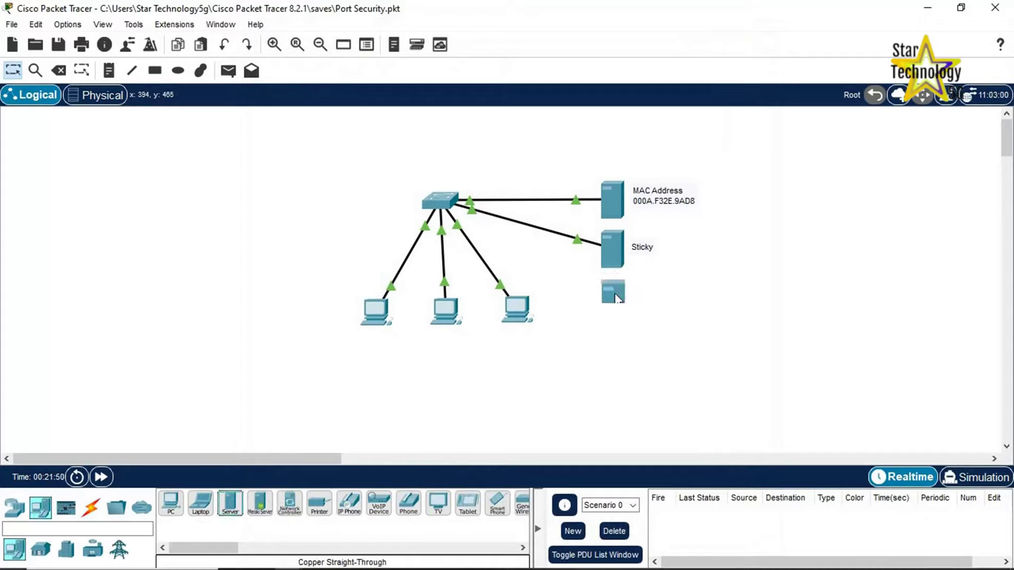
pyautogui.click(611, 300)
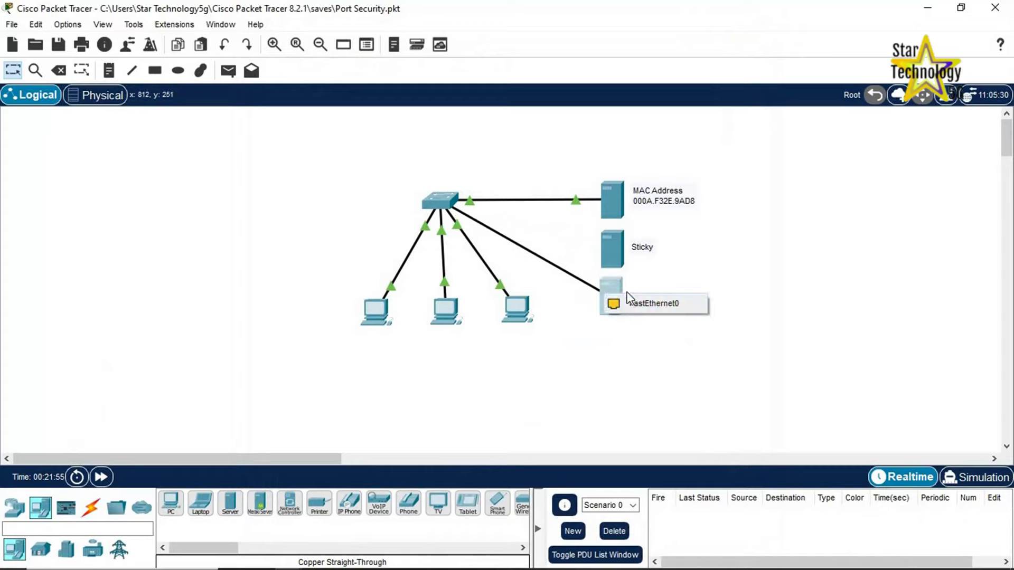
pyautogui.click(650, 301)
# Configure Server2 with static IPv4 address 192.168.1.252, subnet mask 255.255.255.0 and default gateway 192.168.1.254, and close its window
pyautogui.click(611, 317)
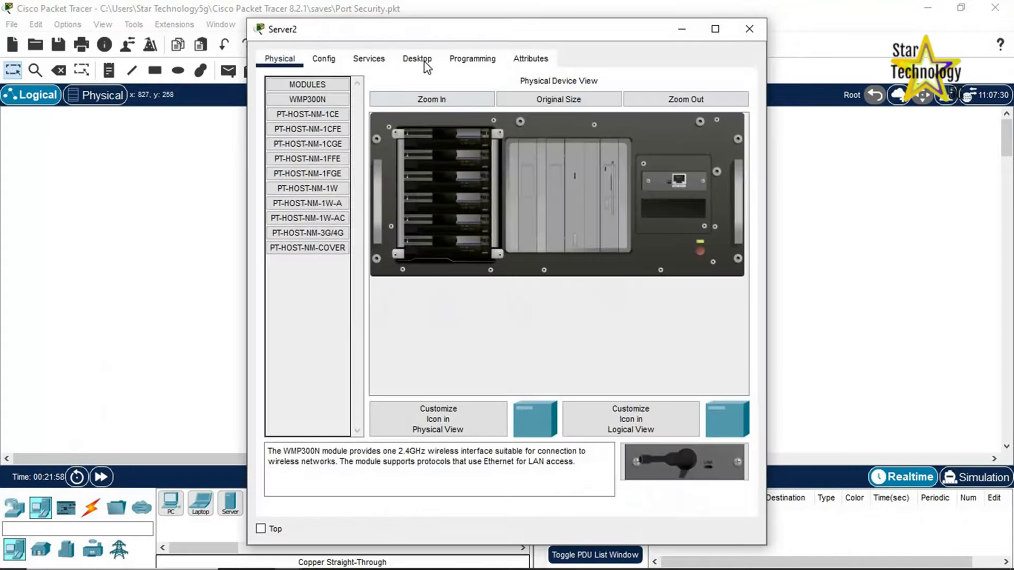
pyautogui.click(417, 58)
pyautogui.click(328, 115)
pyautogui.click(467, 144)
pyautogui.write('19')
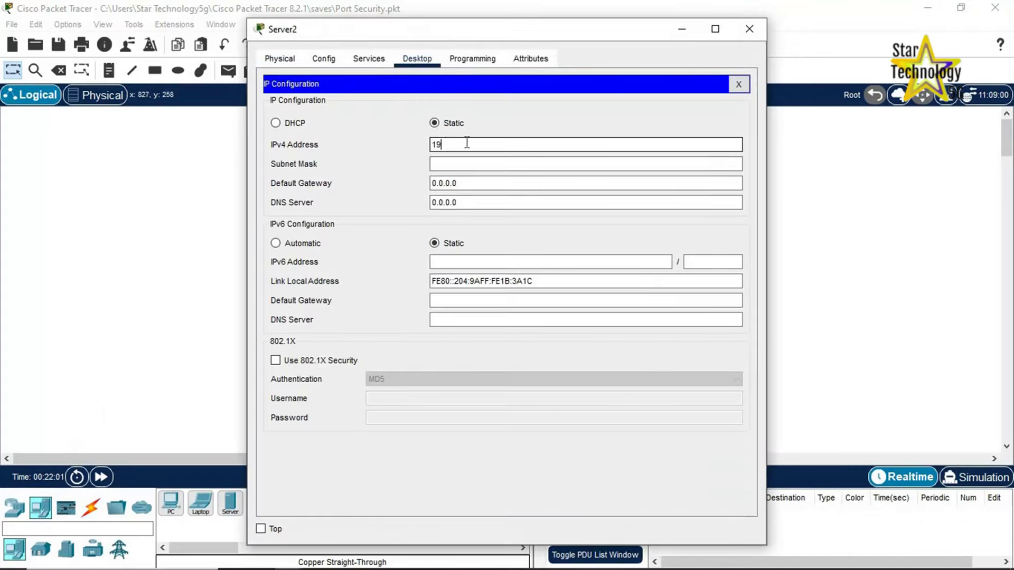
pyautogui.write('2.168.1.252')
pyautogui.click(479, 164)
pyautogui.moveTo(470, 183); pyautogui.dragTo(329, 184)
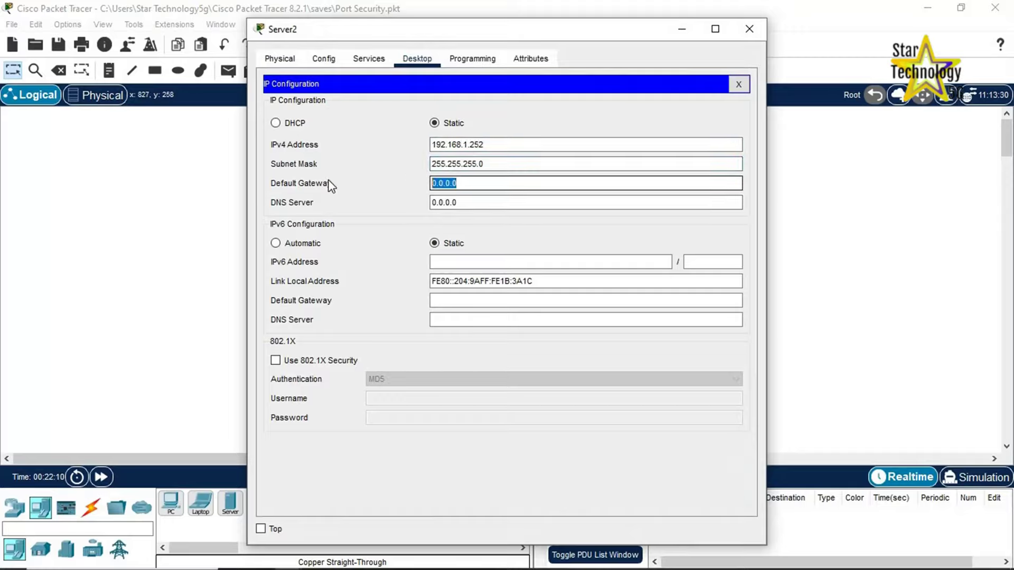
pyautogui.write('1')
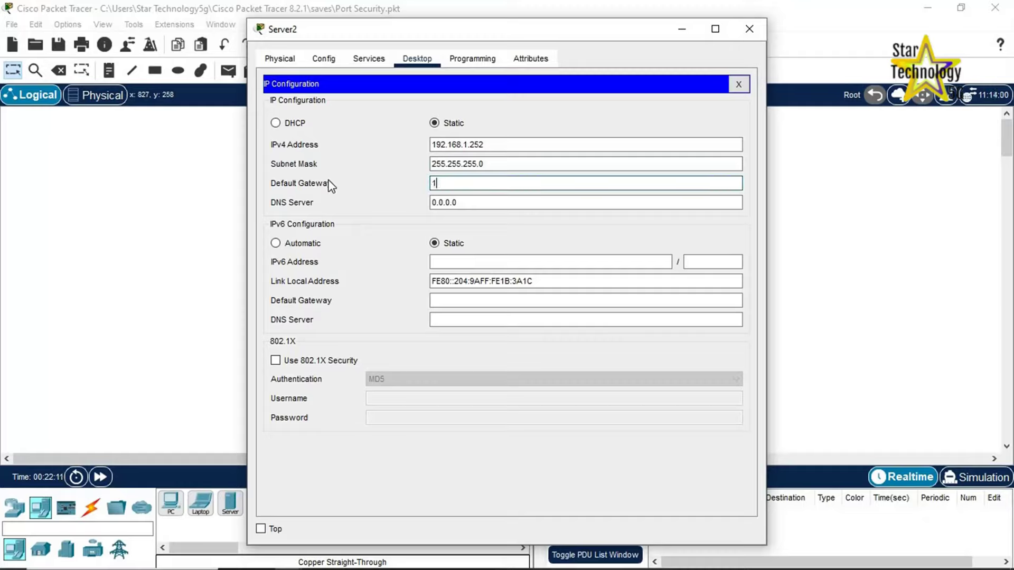
pyautogui.write('92.168.1.254')
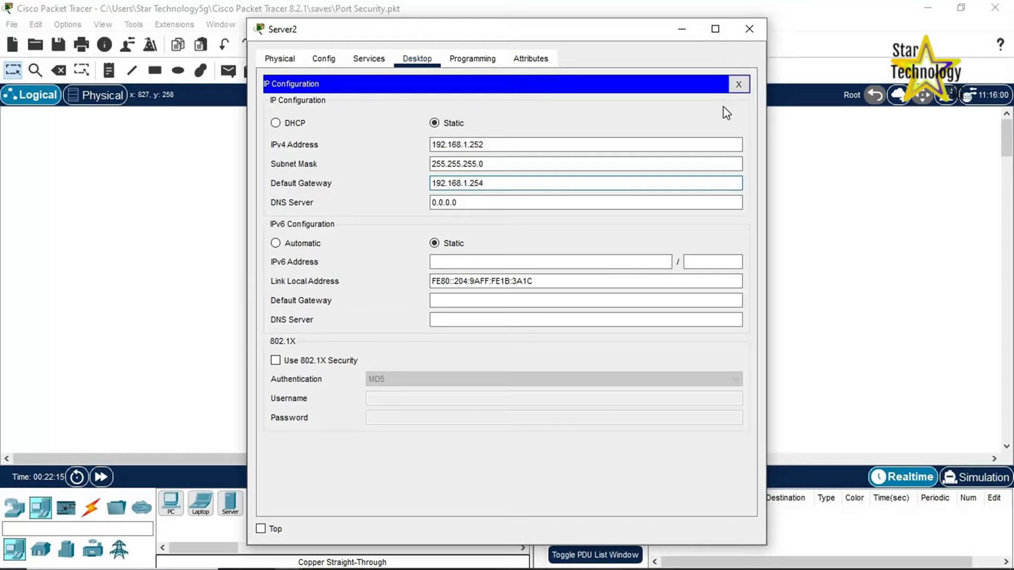
pyautogui.click(738, 84)
pyautogui.click(749, 30)
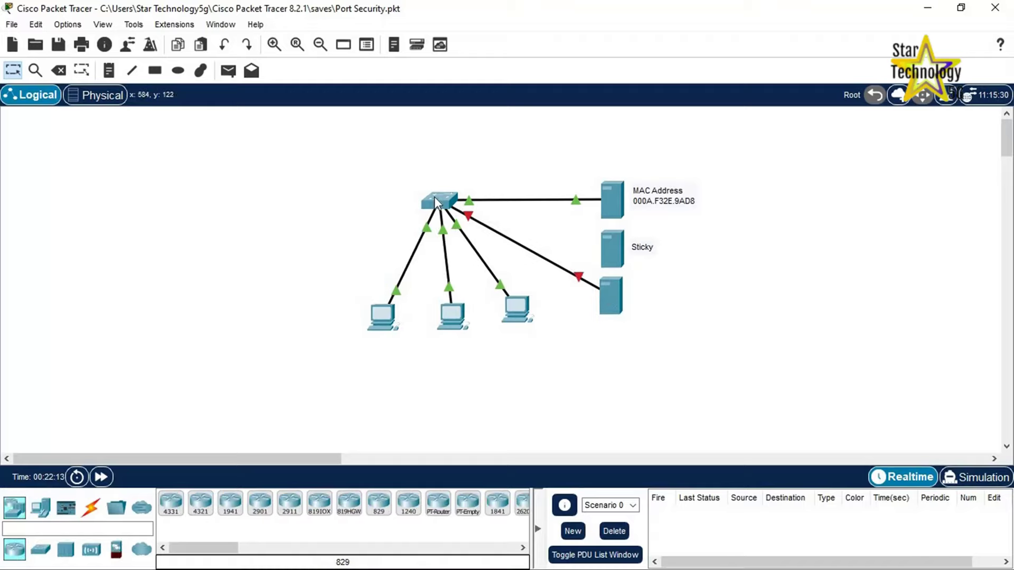
# Open the switch's command line, check the latest FastEthernet0/5 line protocol message and bring up a fresh configuration prompt
pyautogui.click(436, 202)
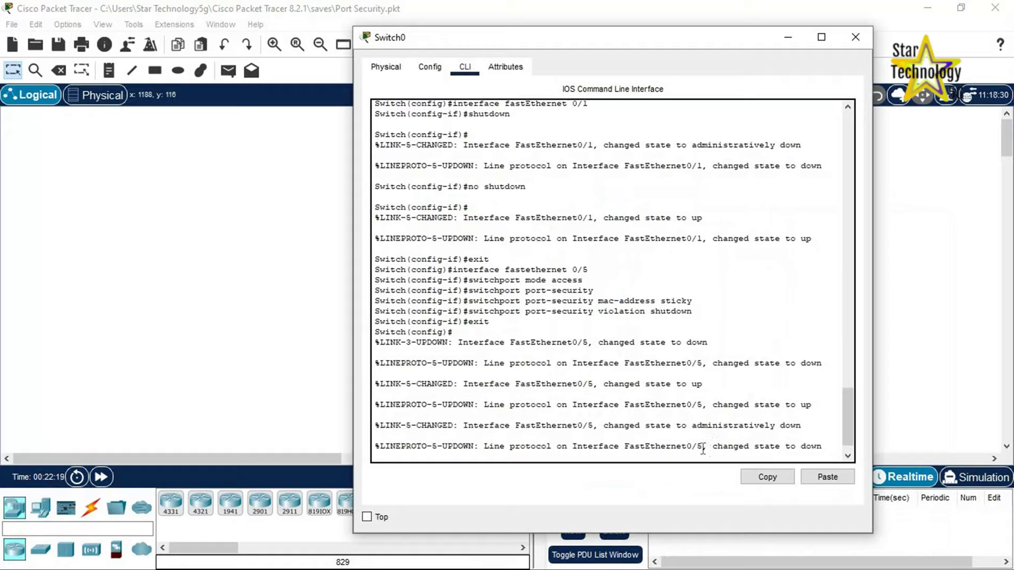
pyautogui.moveTo(568, 447); pyautogui.dragTo(824, 448)
pyautogui.click(826, 448)
pyautogui.press('Return')
pyautogui.press('Return')
pyautogui.press('Return')
pyautogui.press('Return')
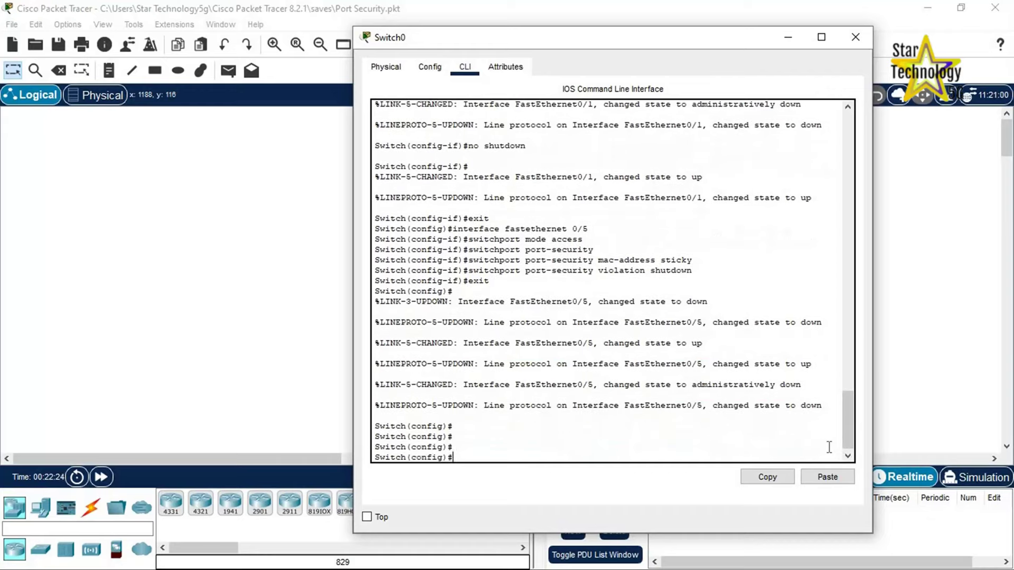
# Enter interface fastethernet 0/2, set it to access mode and enable port security on it
pyautogui.write('interface fastethernet ')
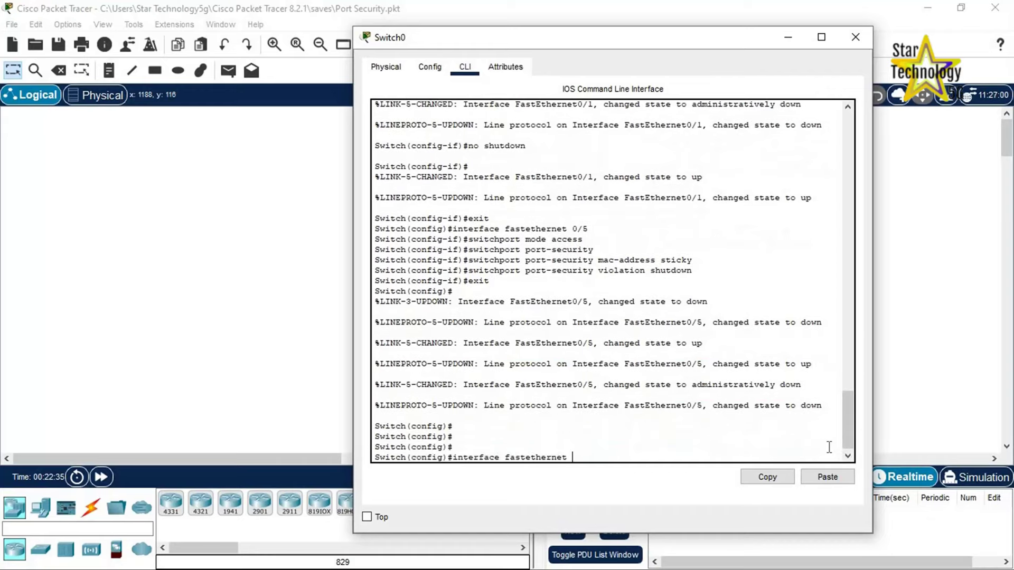
pyautogui.write('0/2')
pyautogui.press('Return')
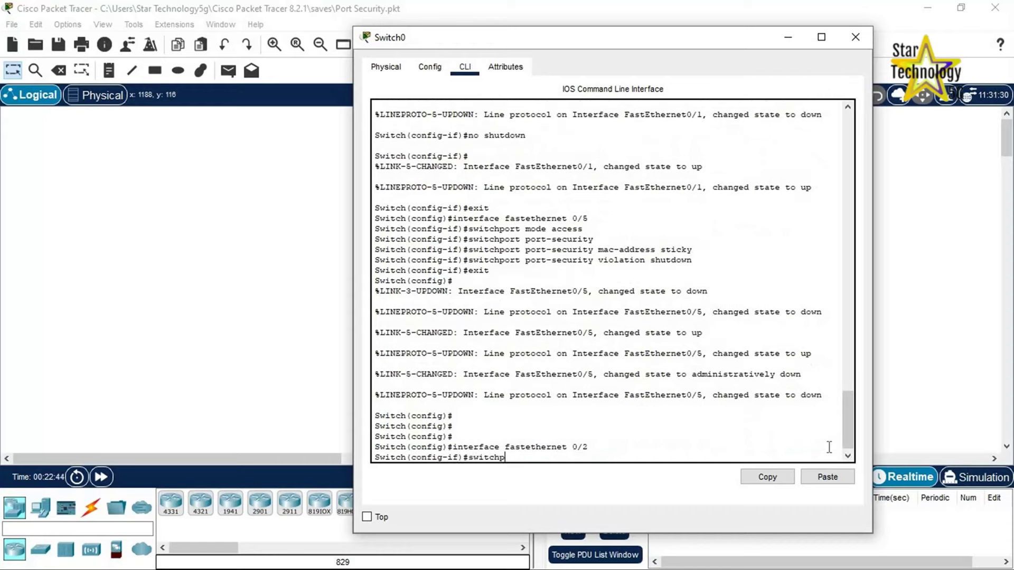
pyautogui.write('switchport mode access')
pyautogui.press('Return')
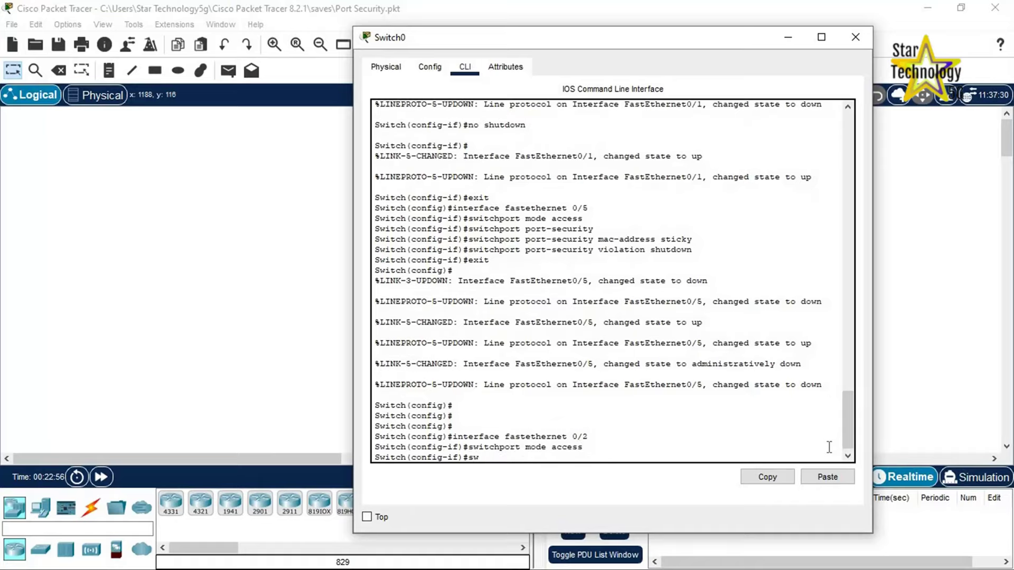
pyautogui.write('switchport port-security')
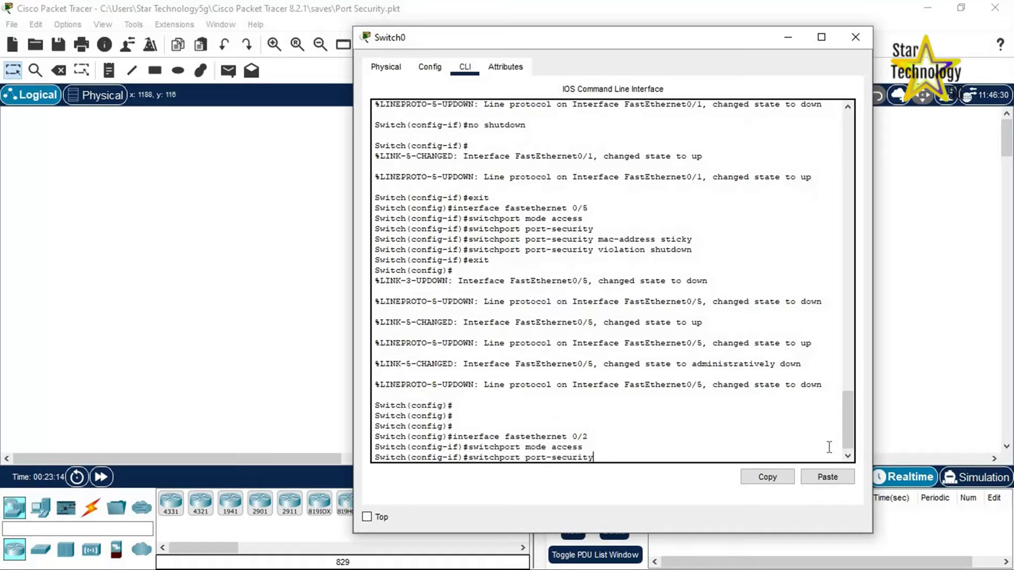
pyautogui.press('Return')
pyautogui.write('switchport por')
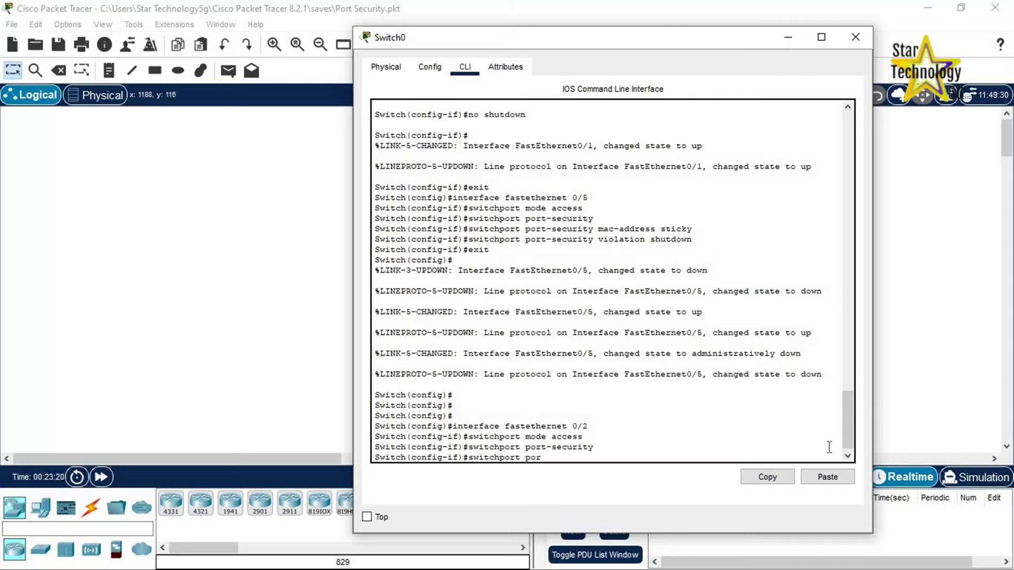
pyautogui.write('t-security mac-add')
pyautogui.press('Tab')
pyautogui.write('ma')
pyautogui.press('Tab')
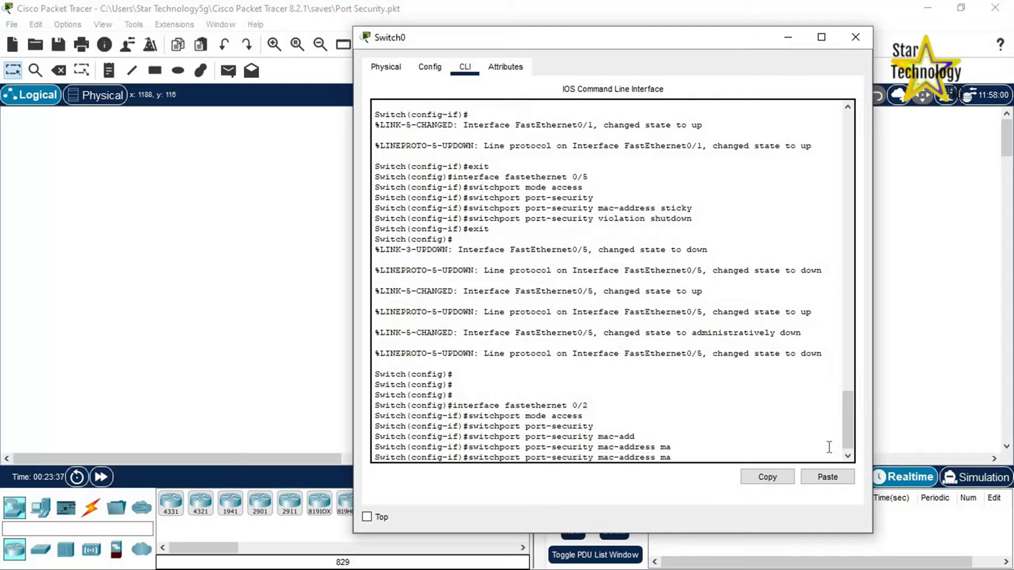
pyautogui.press('BackSpace')
pyautogui.press('BackSpace')
pyautogui.press('BackSpace')
pyautogui.press('BackSpace')
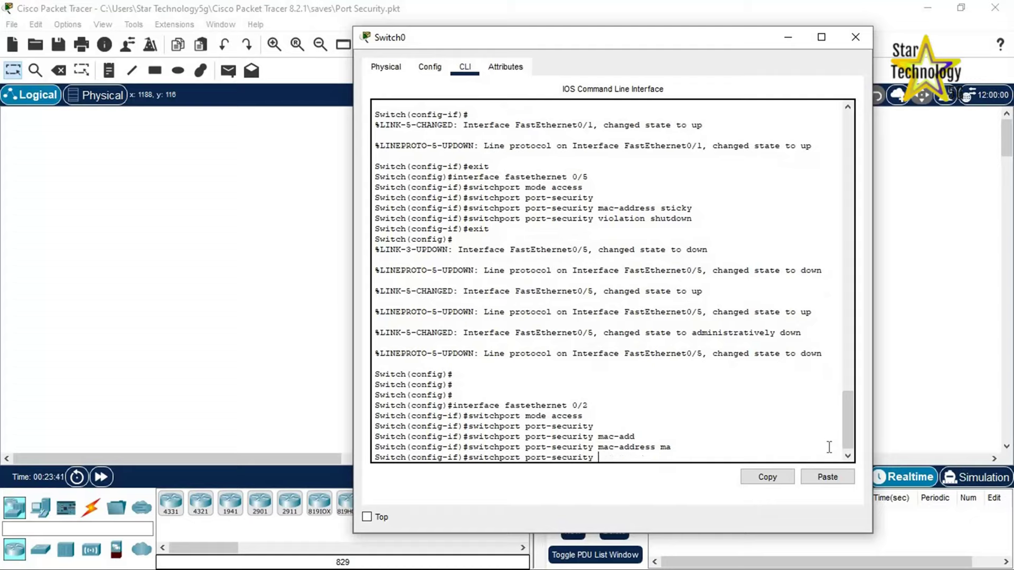
# List the available port-security options and set the maximum number of secure addresses on FastEthernet 0/2 to 5
pyautogui.write('?')
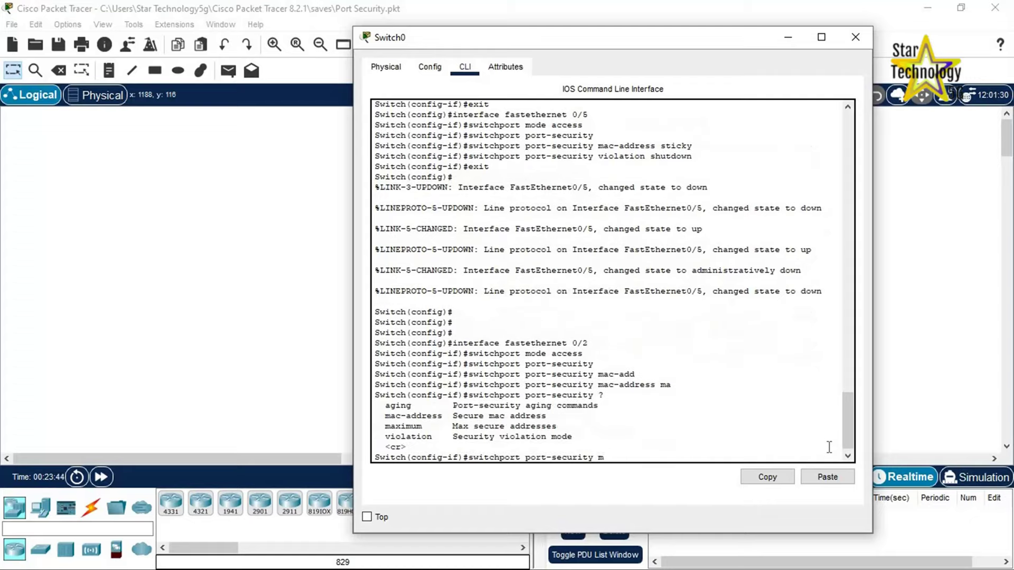
pyautogui.write('max')
pyautogui.press('Tab')
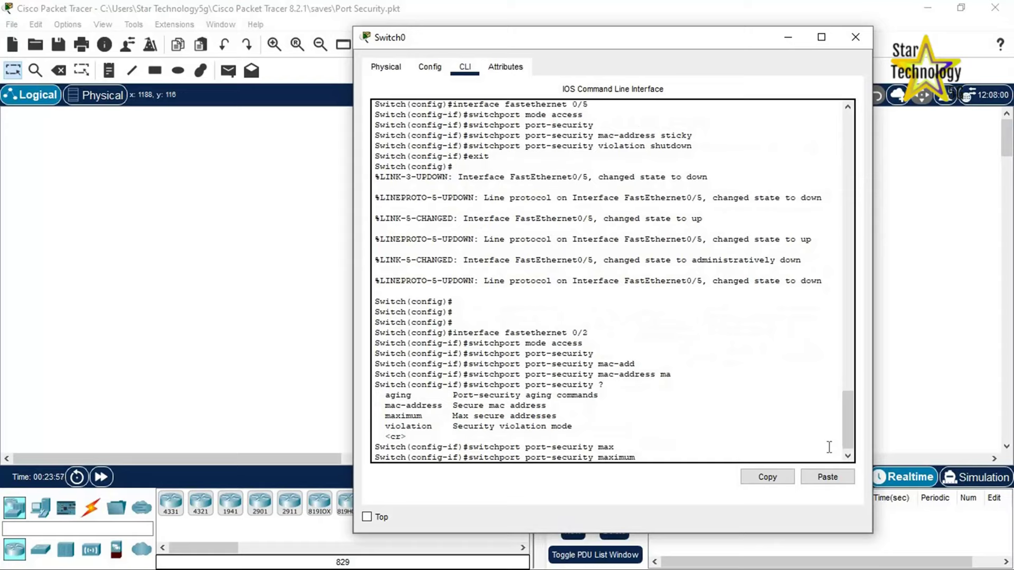
pyautogui.press('Return')
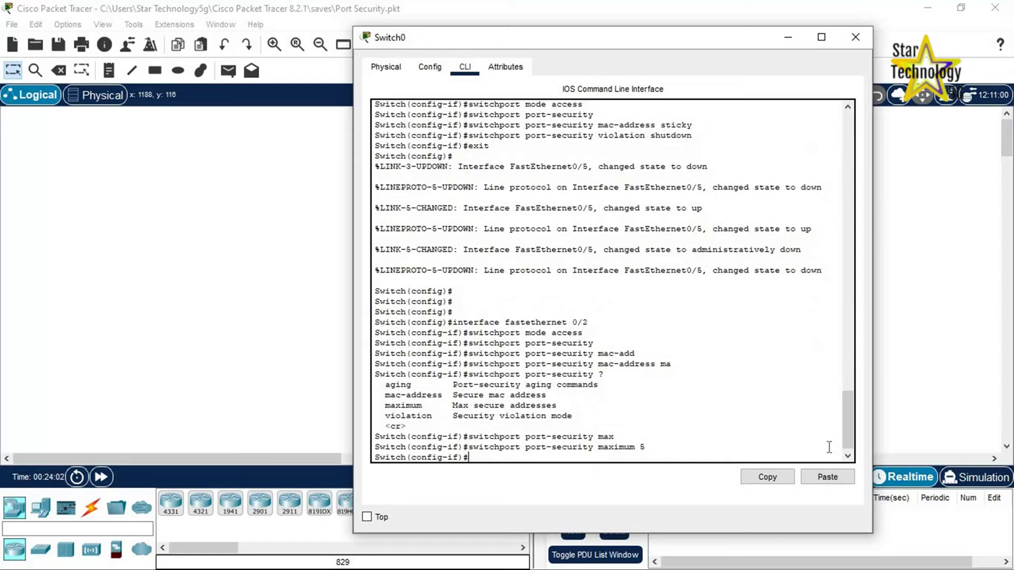
pyautogui.moveTo(646, 447); pyautogui.dragTo(376, 447)
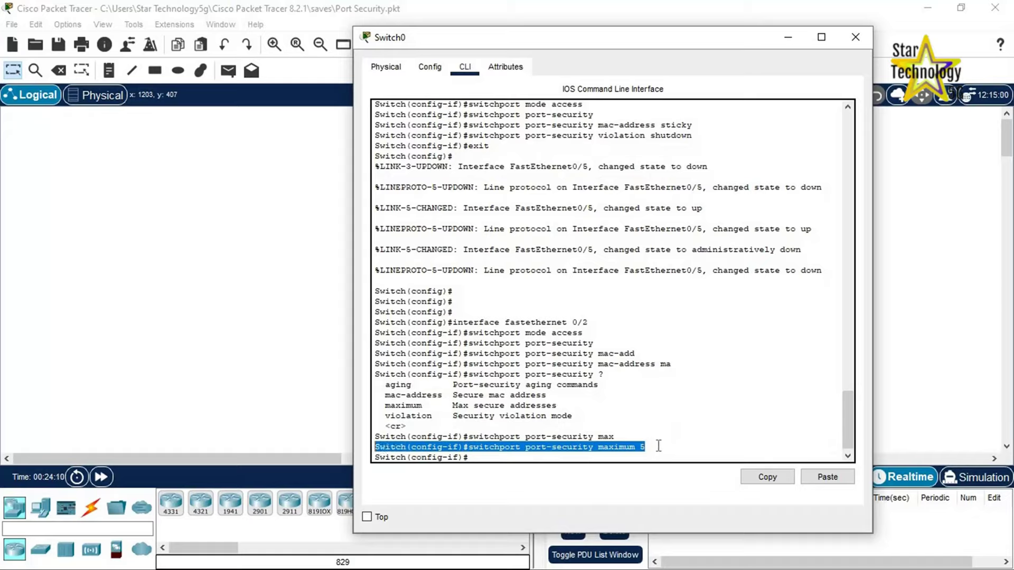
# Set the port-security violation mode of FastEthernet 0/2 to restrict, exit the interface configuration and close the switch's window
pyautogui.click(495, 459)
pyautogui.write('switchport por')
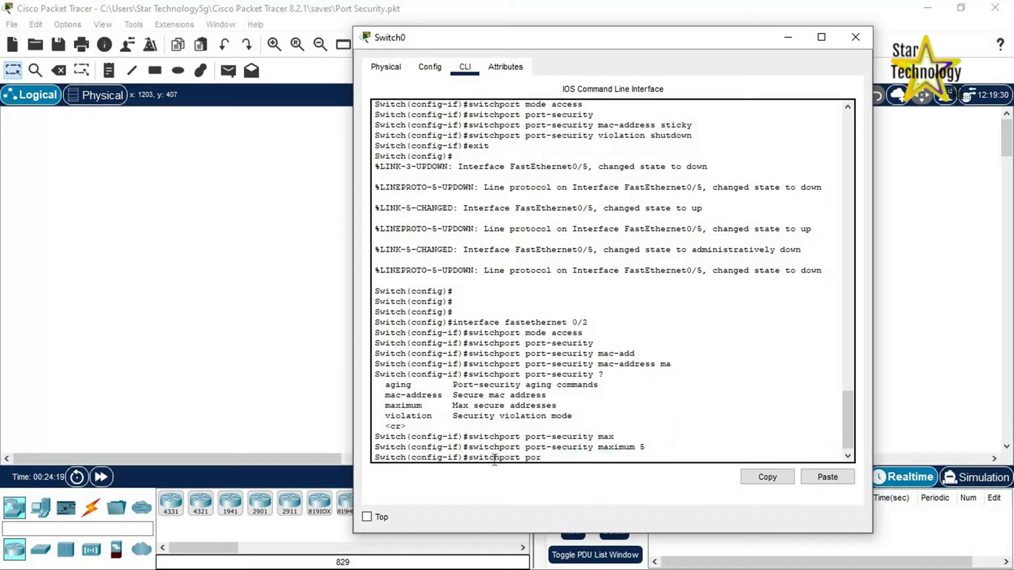
pyautogui.write('t-security violation r')
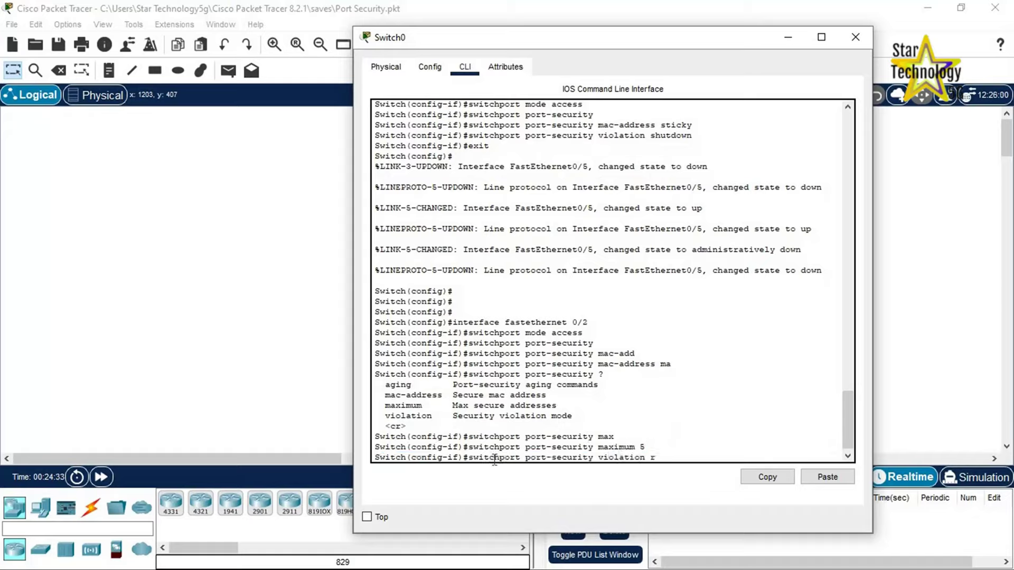
pyautogui.write('estrict')
pyautogui.press('Return')
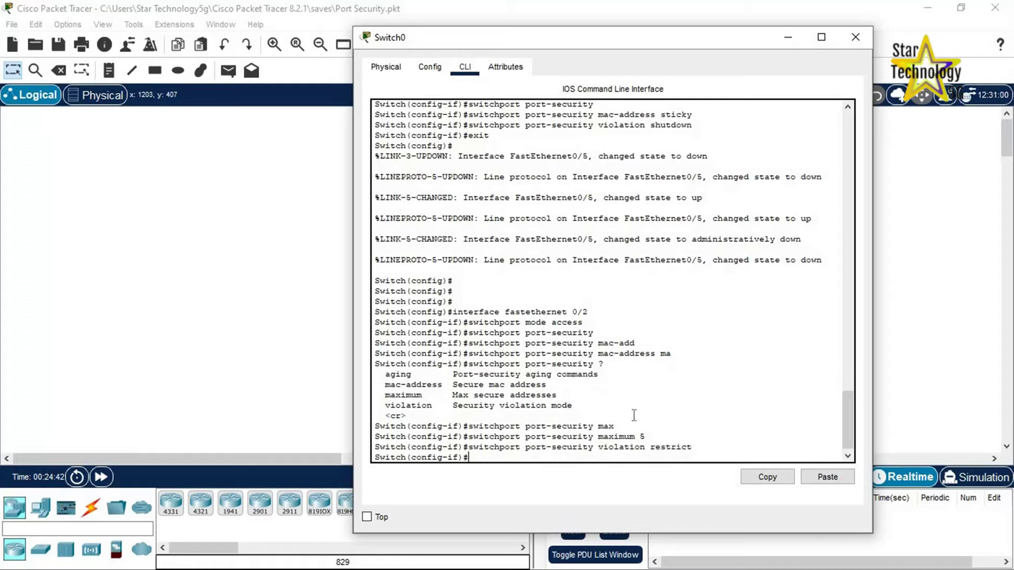
pyautogui.moveTo(690, 447); pyautogui.dragTo(371, 447)
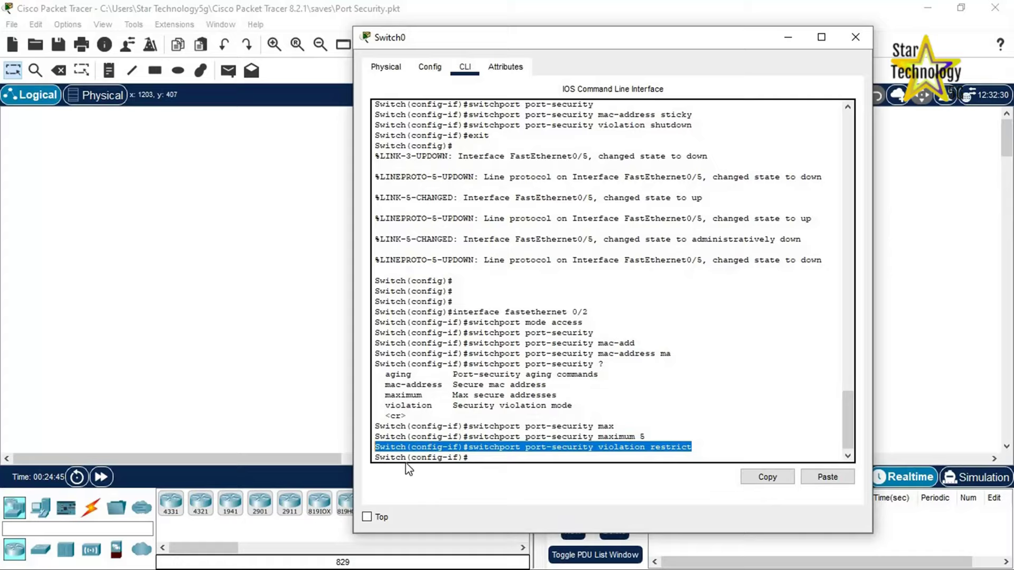
pyautogui.click(483, 458)
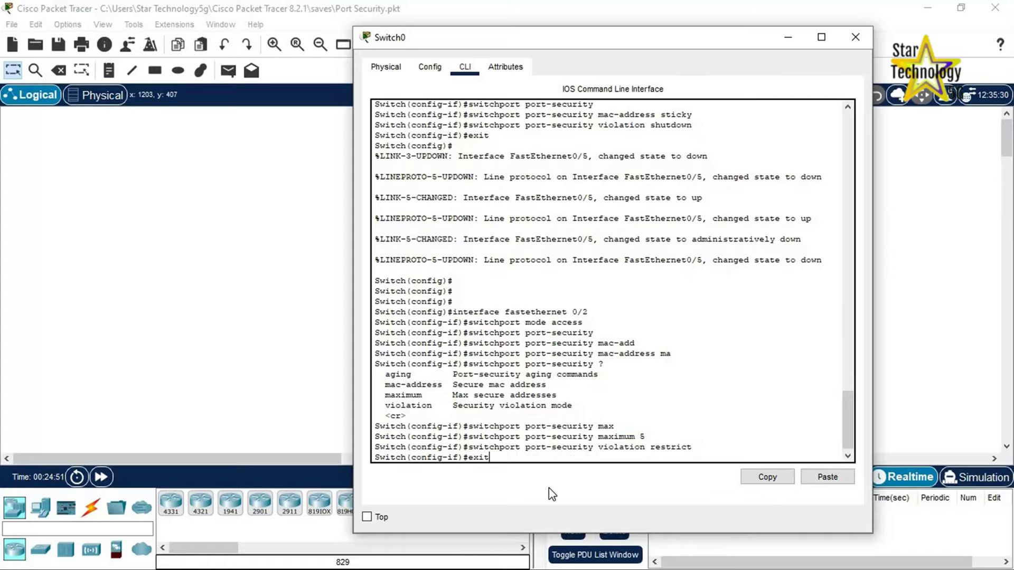
pyautogui.press('Return')
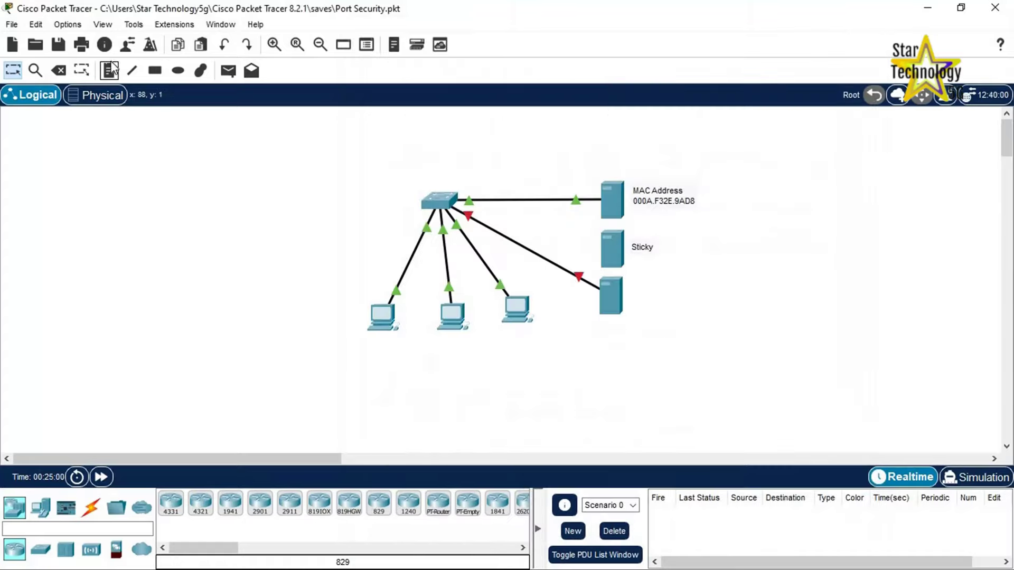
# Place a text note below the leftmost PC with the first line "Maximum MAC address 5"
pyautogui.click(111, 68)
pyautogui.click(370, 348)
pyautogui.write('Maximum ')
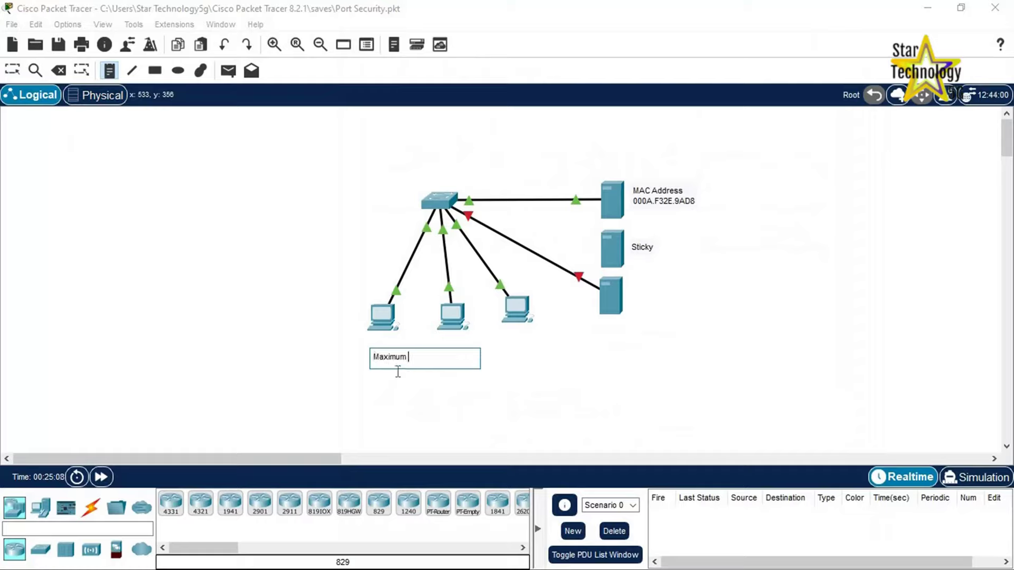
pyautogui.write('MAC address 5')
pyautogui.press('Return')
# Add "Violation Restrict" as the note's second line and move the note directly under the leftmost PC
pyautogui.write('Violation REstrict')
pyautogui.press('Left')
pyautogui.press('Left')
pyautogui.press('Left')
pyautogui.press('Left')
pyautogui.press('Left')
pyautogui.press('BackSpace')
pyautogui.write('e')
pyautogui.click(533, 406)
pyautogui.click(12, 70)
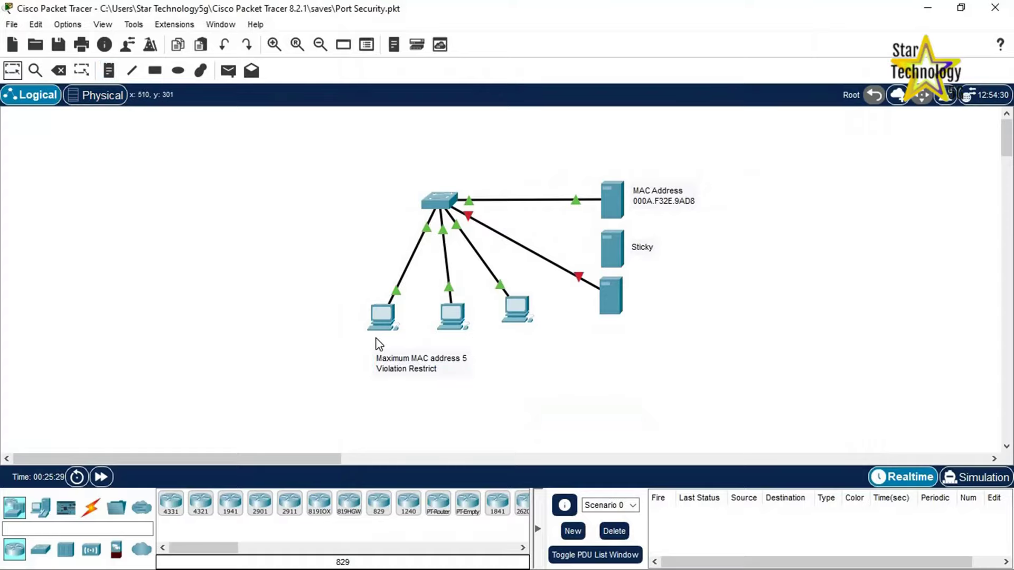
pyautogui.moveTo(348, 360); pyautogui.dragTo(474, 406)
pyautogui.moveTo(403, 369); pyautogui.dragTo(366, 355)
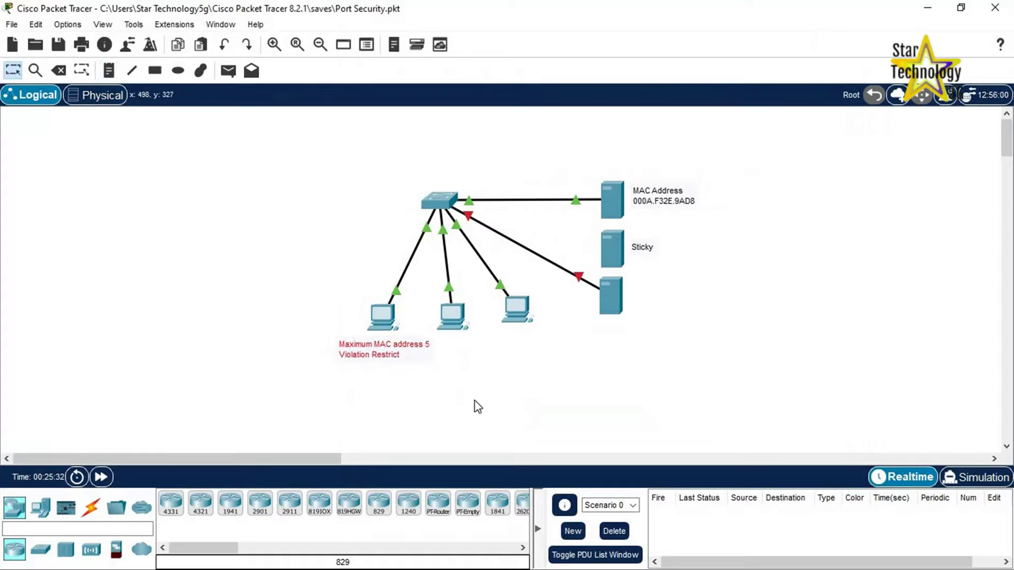
# In the switch's command line, enter interface fastethernet 0/3, set it to access mode and enable port security
pyautogui.click(438, 201)
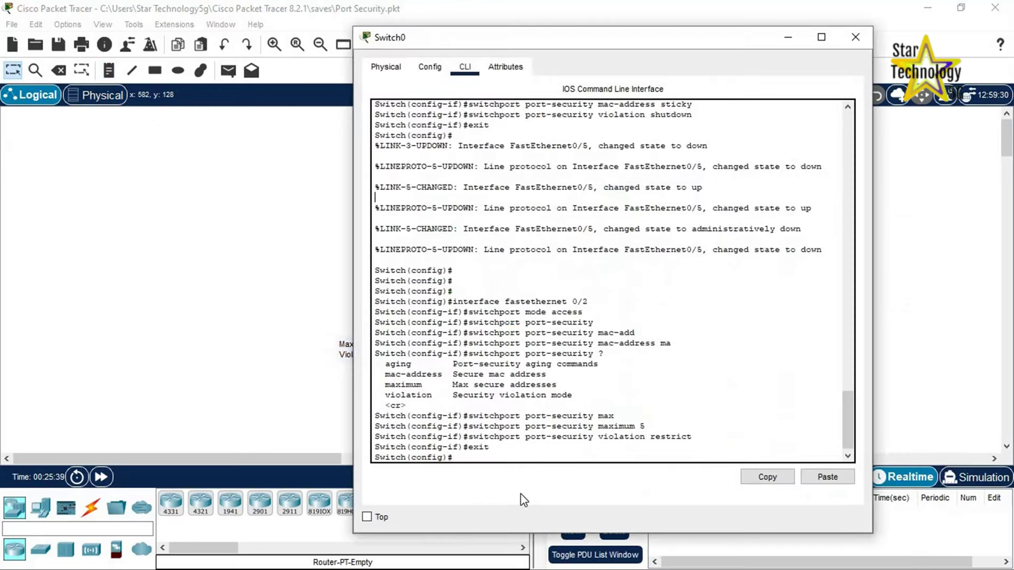
pyautogui.write('inter')
pyautogui.press('Tab')
pyautogui.write('f')
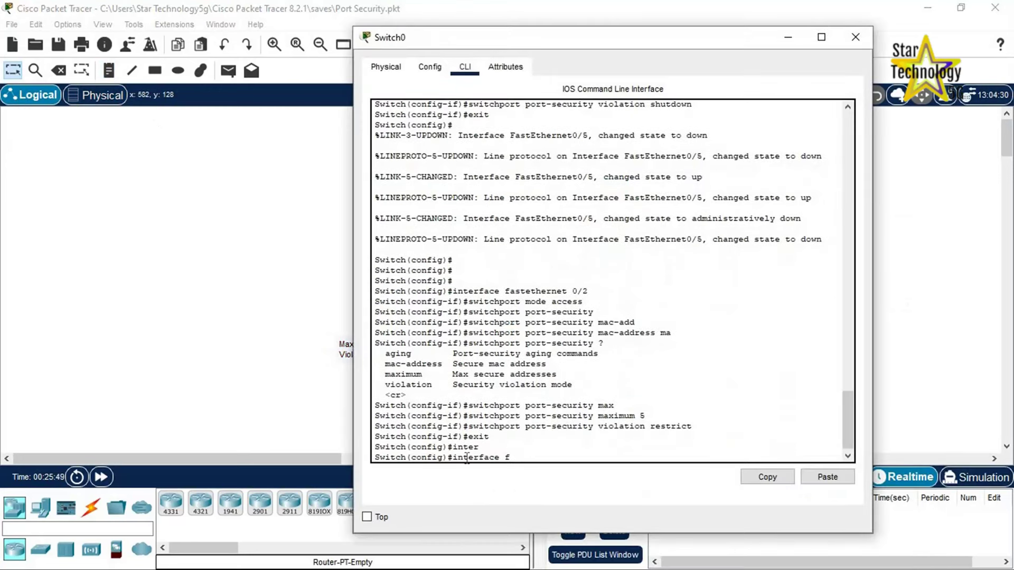
pyautogui.write('astethernet 0/3')
pyautogui.press('Return')
pyautogui.write('switchport mode access')
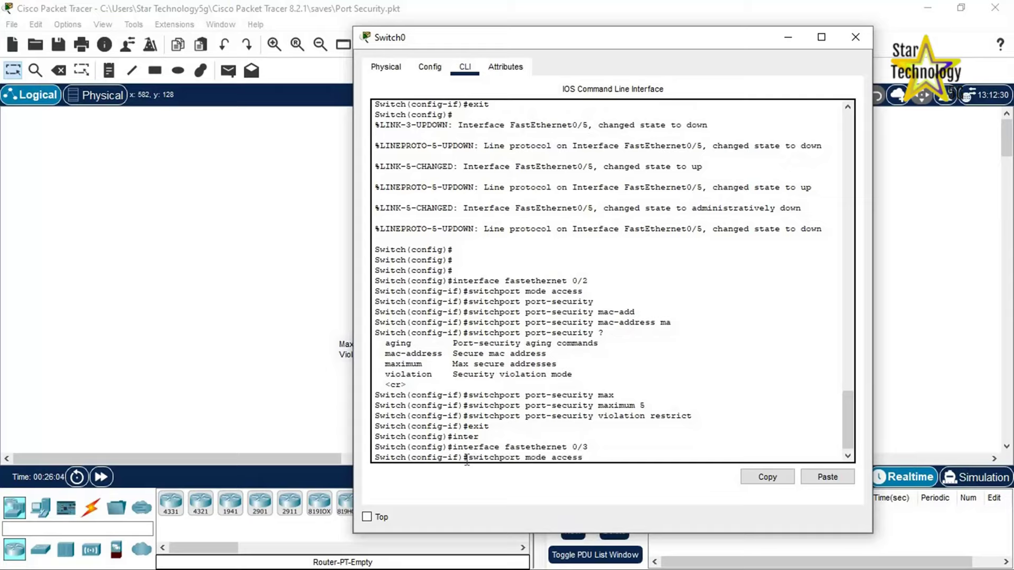
pyautogui.press('Return')
pyautogui.write('switchport port-security')
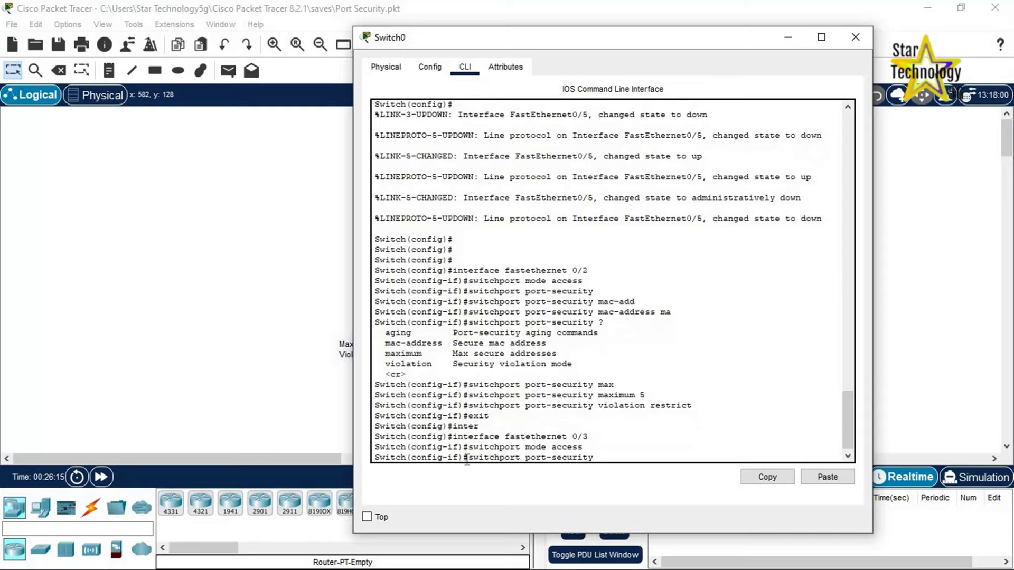
pyautogui.press('Return')
# Look up the allowed port-security aging time range and set the aging time of FastEthernet 0/3 to 120 minutes
pyautogui.write('switchport port-')
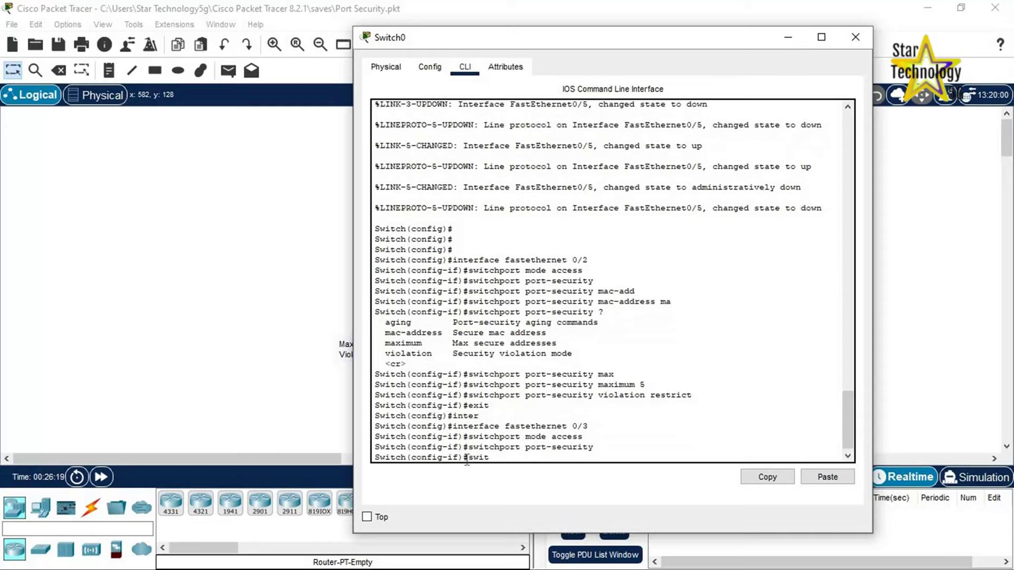
pyautogui.write('security aging')
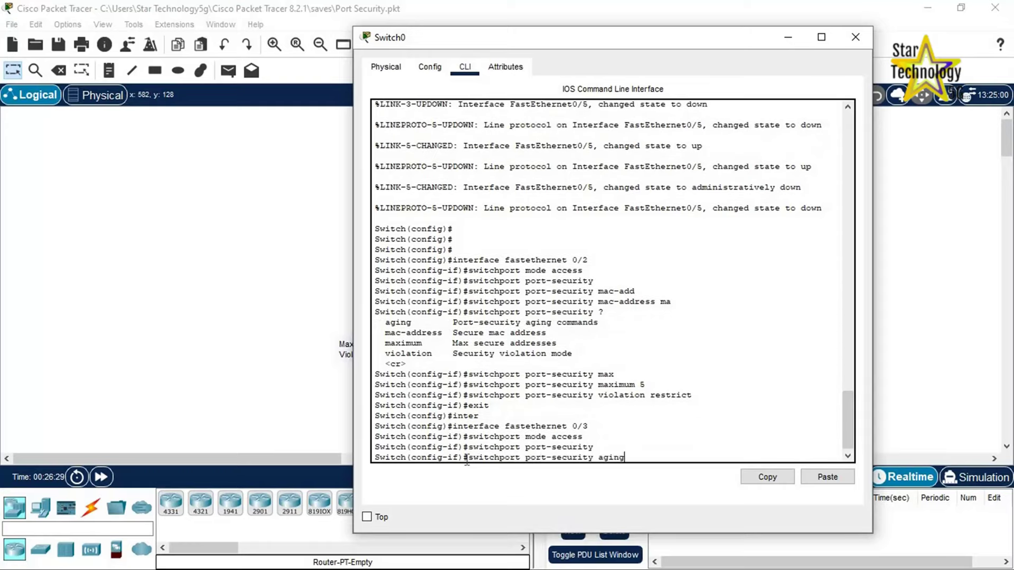
pyautogui.write(' time ?')
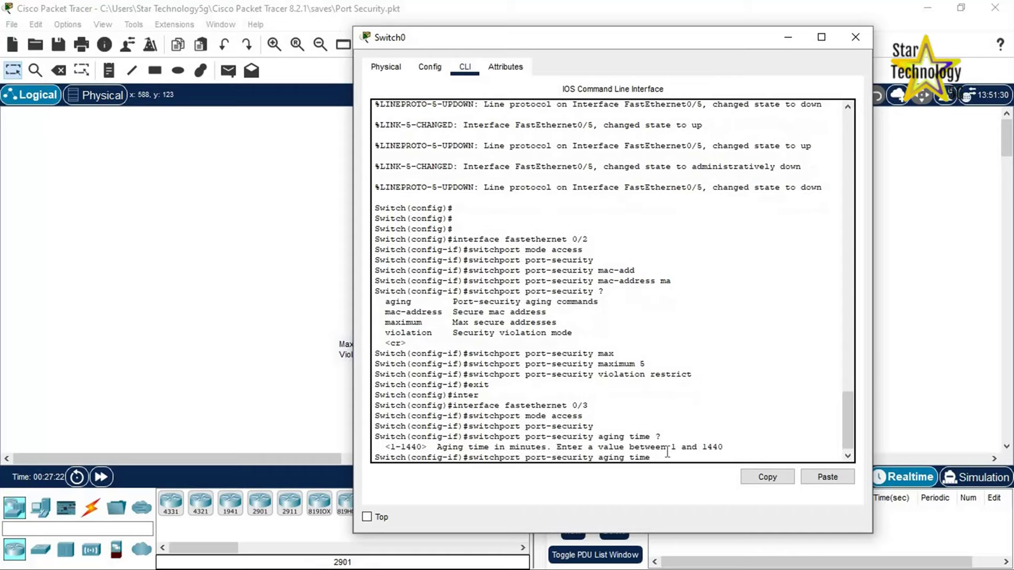
pyautogui.moveTo(384, 447); pyautogui.dragTo(725, 448)
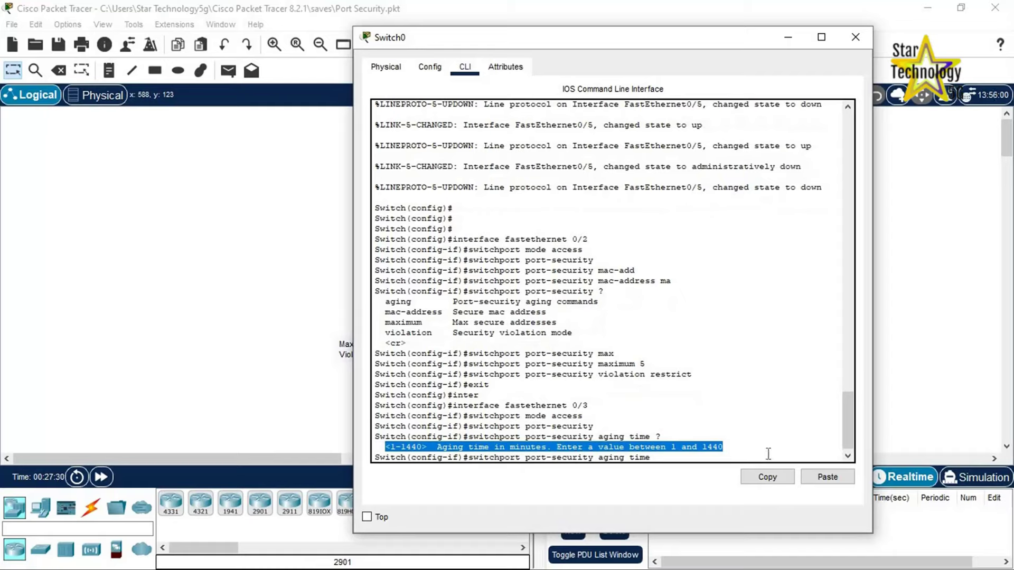
pyautogui.click(667, 456)
pyautogui.write('120')
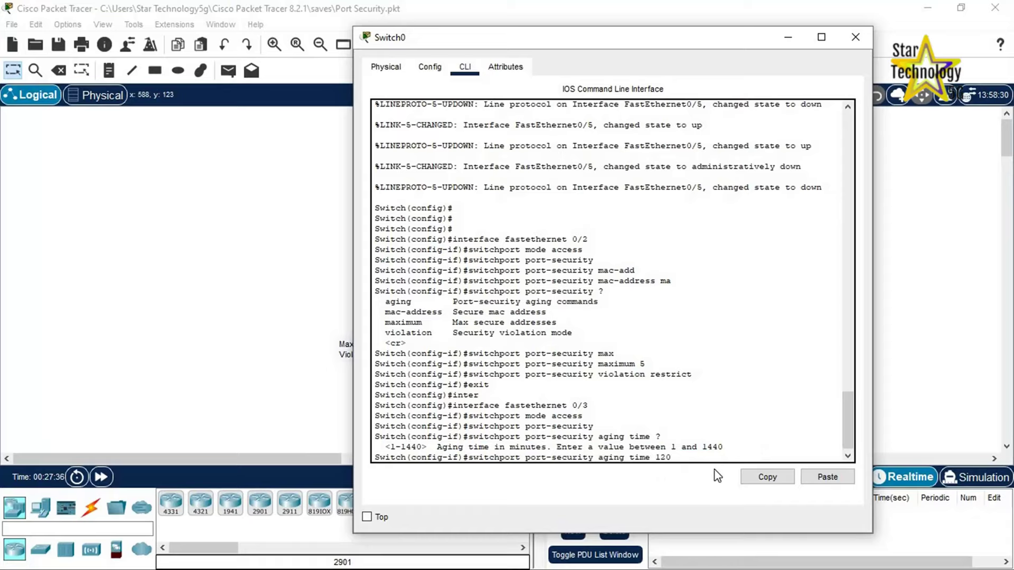
pyautogui.press('Return')
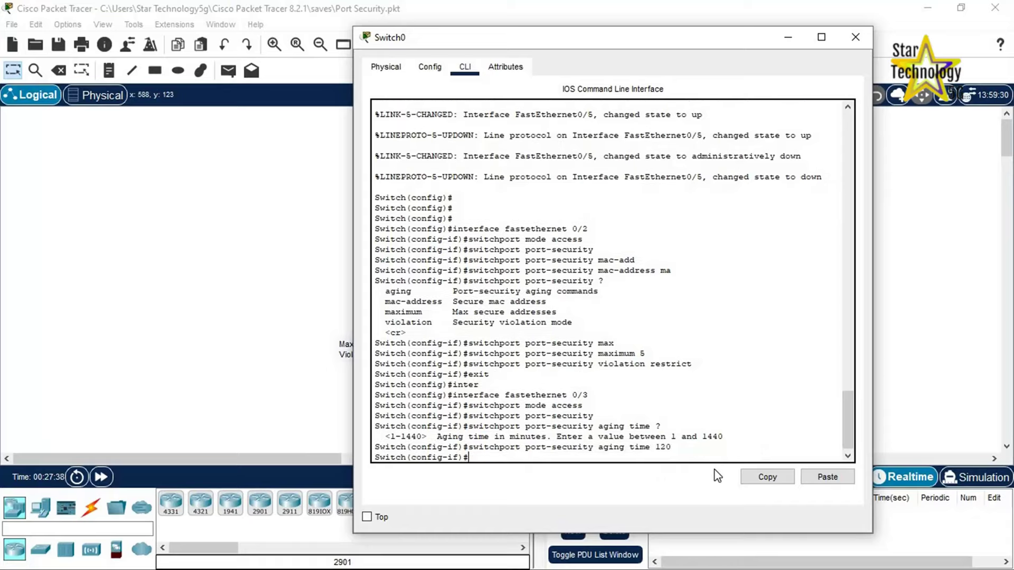
# Set the port-security violation mode of FastEthernet 0/3 to shutdown, exit configuration mode and close the switch's window
pyautogui.write('switchport port-security vi')
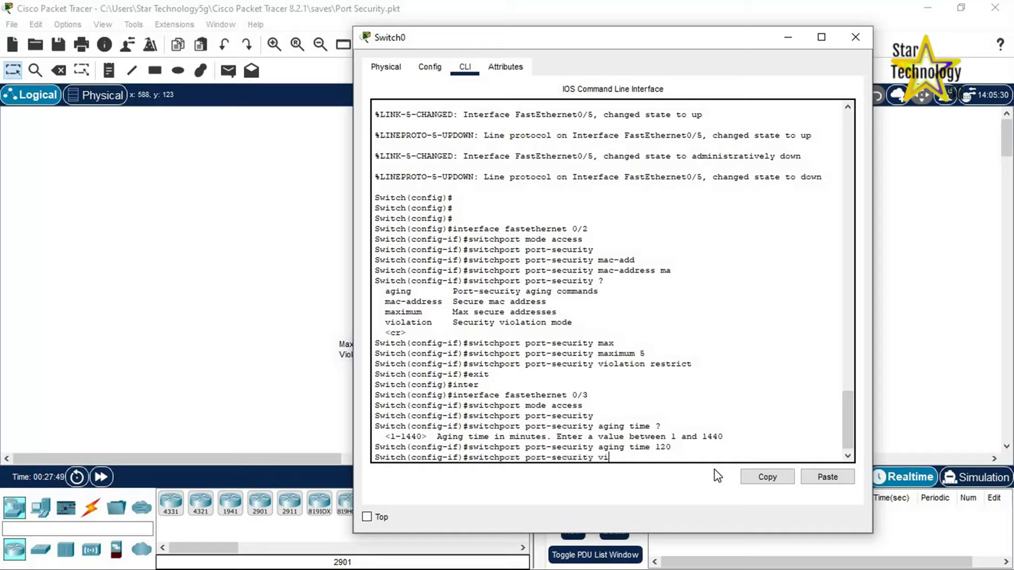
pyautogui.write('olation')
pyautogui.press('Return')
pyautogui.press('Up')
pyautogui.write('shut')
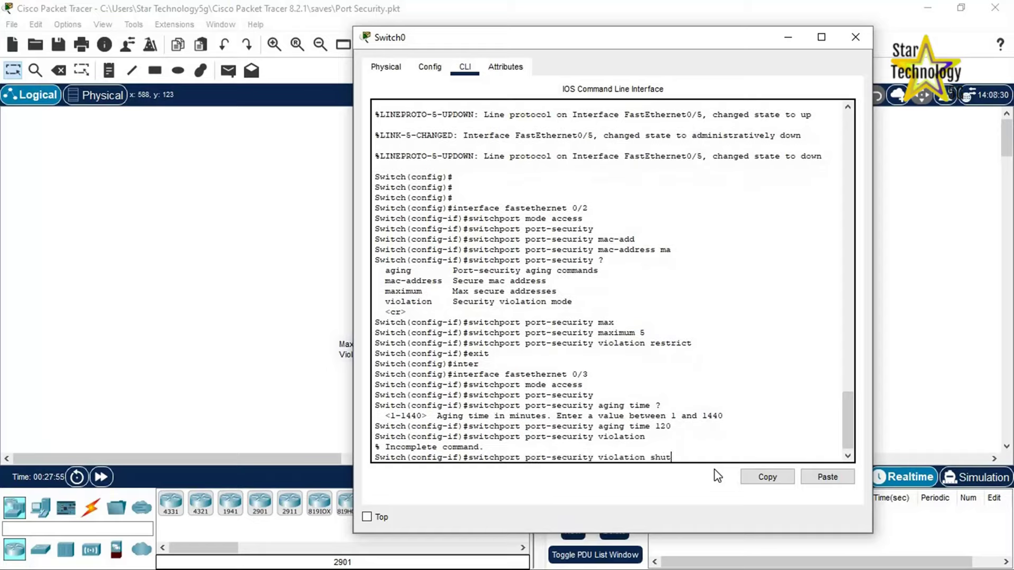
pyautogui.write('down')
pyautogui.press('Return')
pyautogui.write('exit')
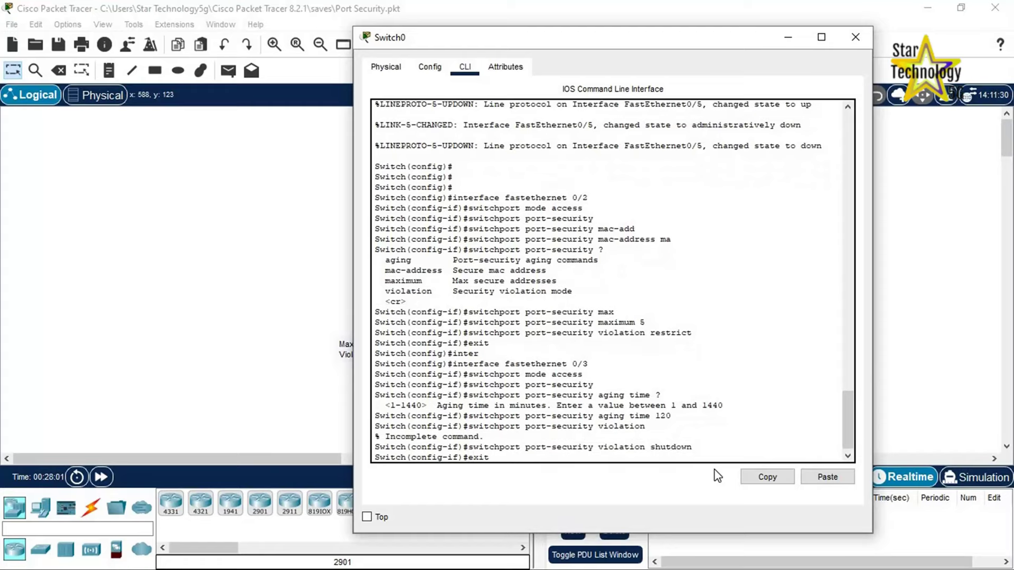
pyautogui.press('Return')
pyautogui.write('exit')
pyautogui.press('Return')
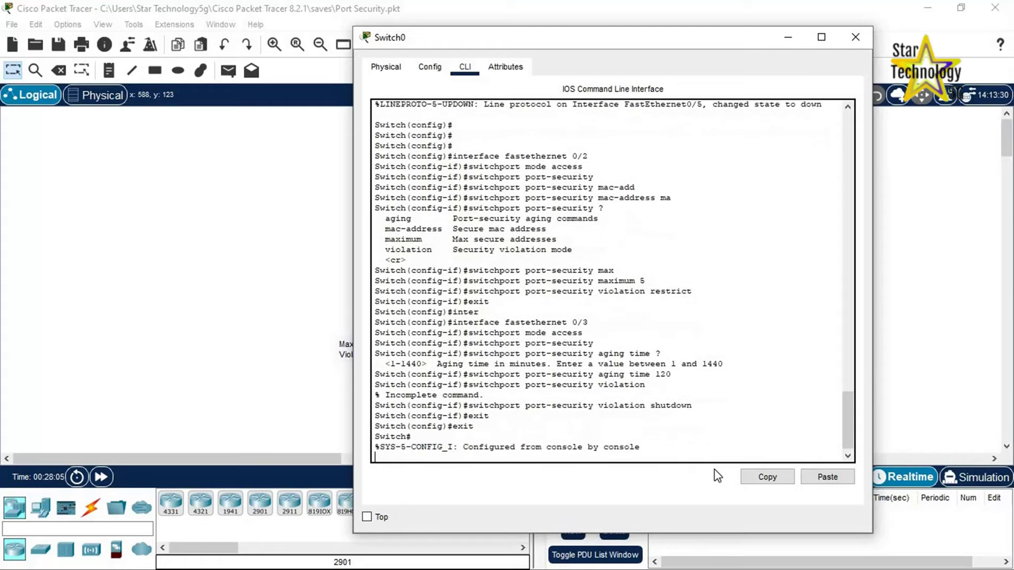
pyautogui.click(856, 37)
# Place a text note reading "Aging 120 Minutes" below the middle PC
pyautogui.click(109, 70)
pyautogui.click(484, 362)
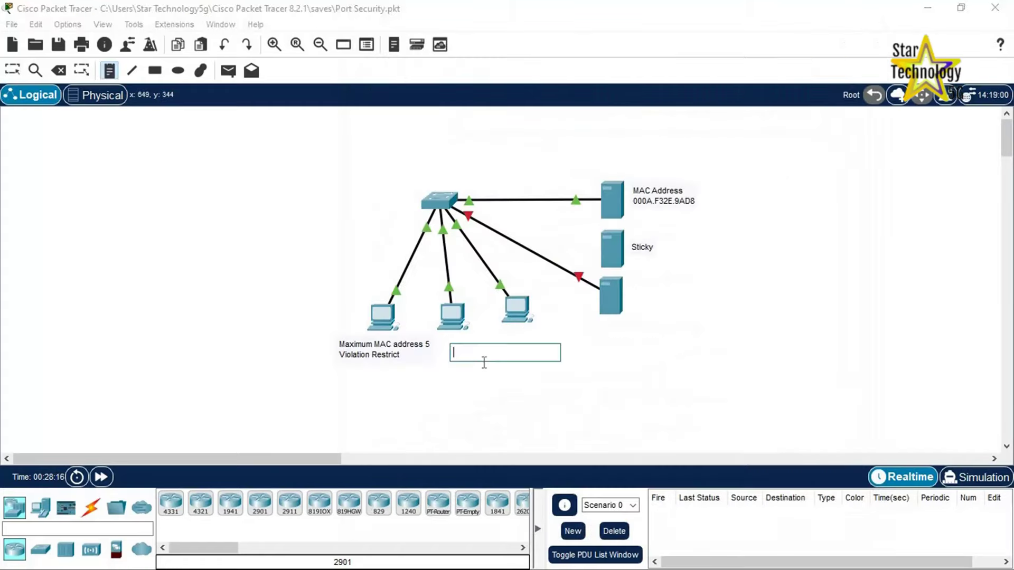
pyautogui.write('Aging 12')
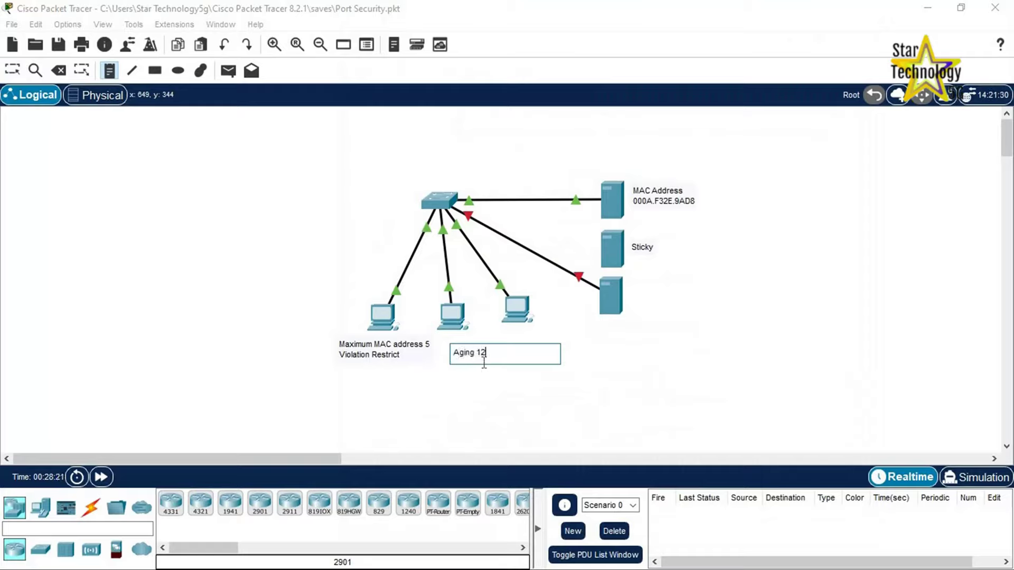
pyautogui.write('0 Minutes')
pyautogui.press('Escape')
# Move the middle PC slightly downward and place the "Aging 120 Minutes" note directly under it
pyautogui.click(470, 368)
pyautogui.moveTo(468, 362); pyautogui.dragTo(478, 395)
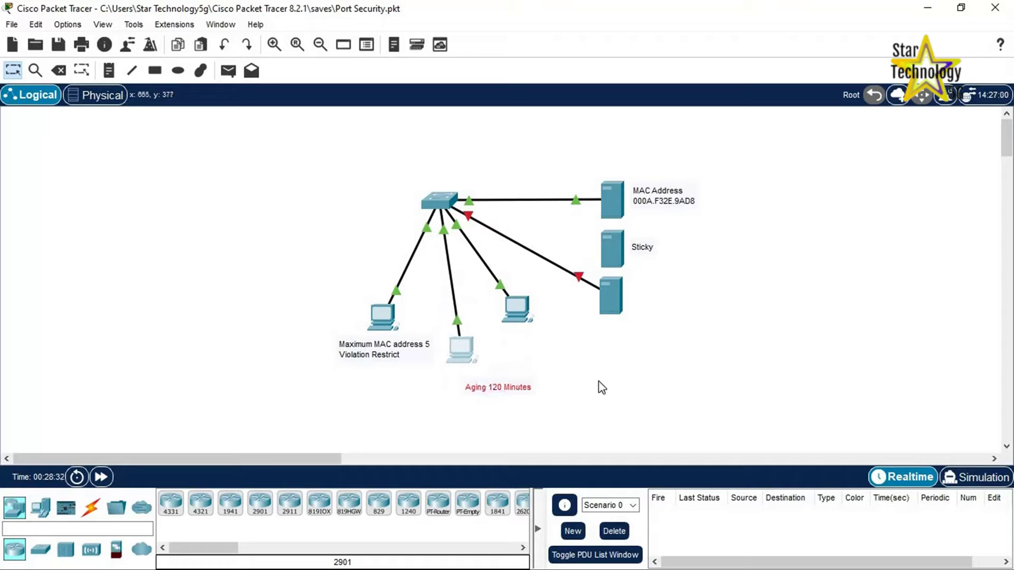
pyautogui.click(559, 392)
pyautogui.moveTo(557, 387); pyautogui.dragTo(439, 386)
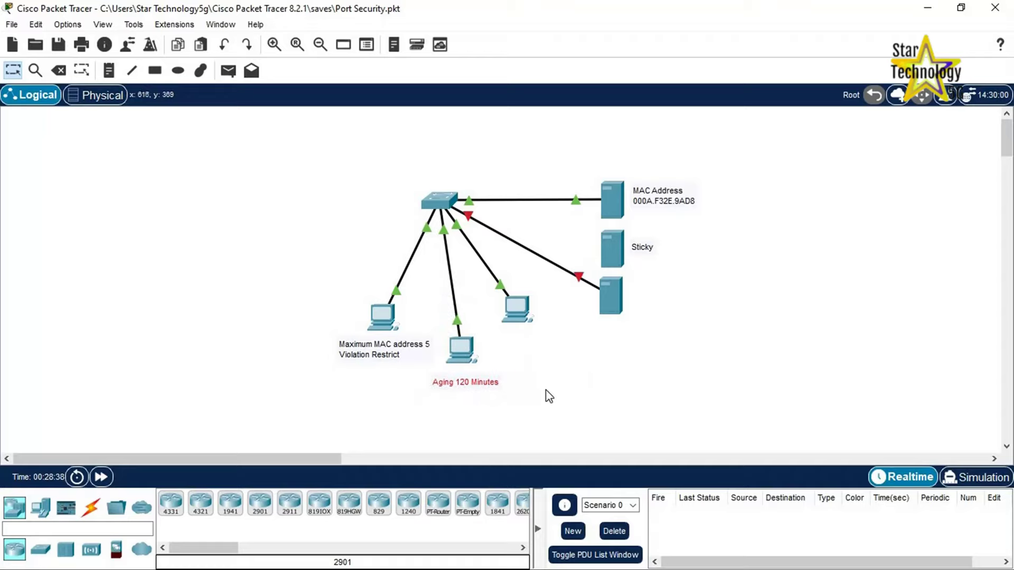
pyautogui.click(581, 406)
# Reopen the switch's command line and display the full interface details of FastEthernet 0/2
pyautogui.click(440, 205)
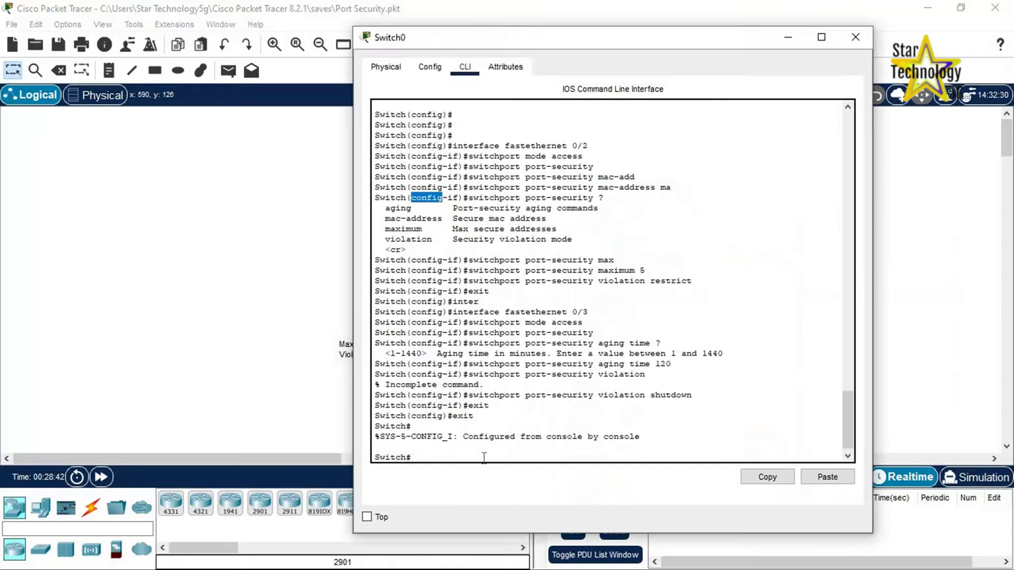
pyautogui.write('show interfa')
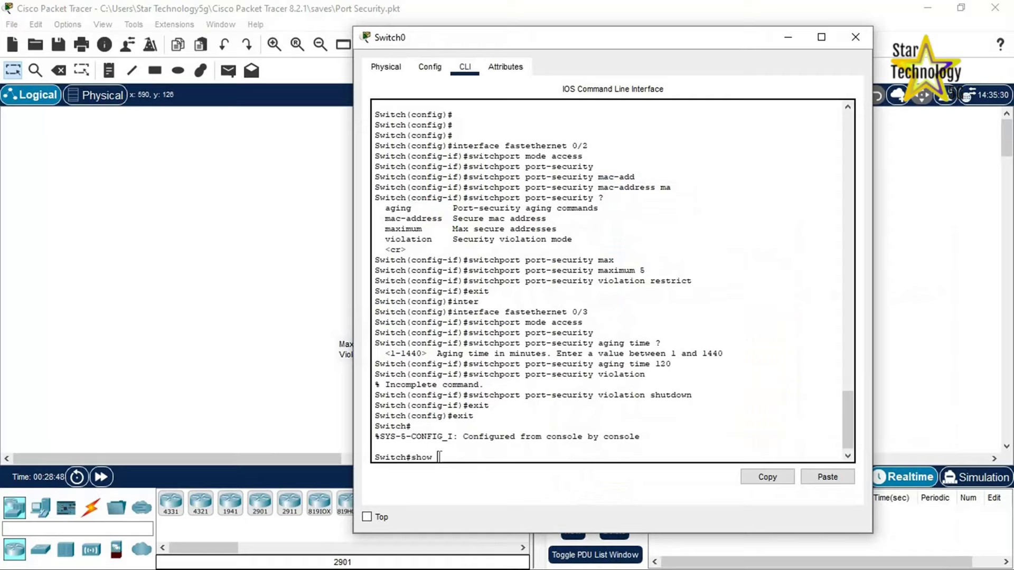
pyautogui.write('ce fastether 0/')
pyautogui.write('2')
pyautogui.press('Return')
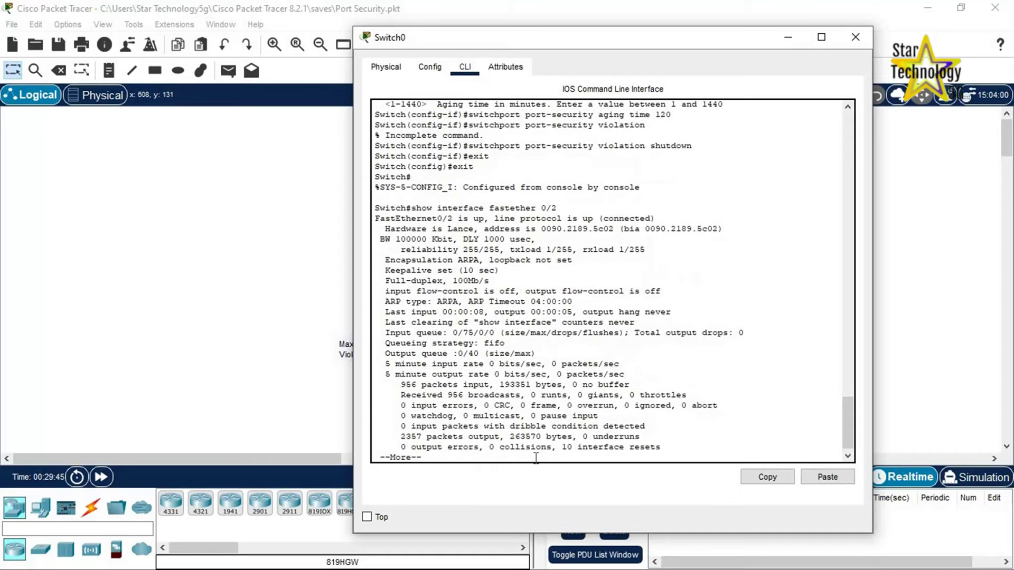
pyautogui.press('Return')
pyautogui.press('Return')
pyautogui.press('Return')
pyautogui.press('Return')
pyautogui.press('Return')
# Show the port-security settings of interface fastethernet 0/2 and check its port security state, violation mode and maximum MAC addresses
pyautogui.write('sh')
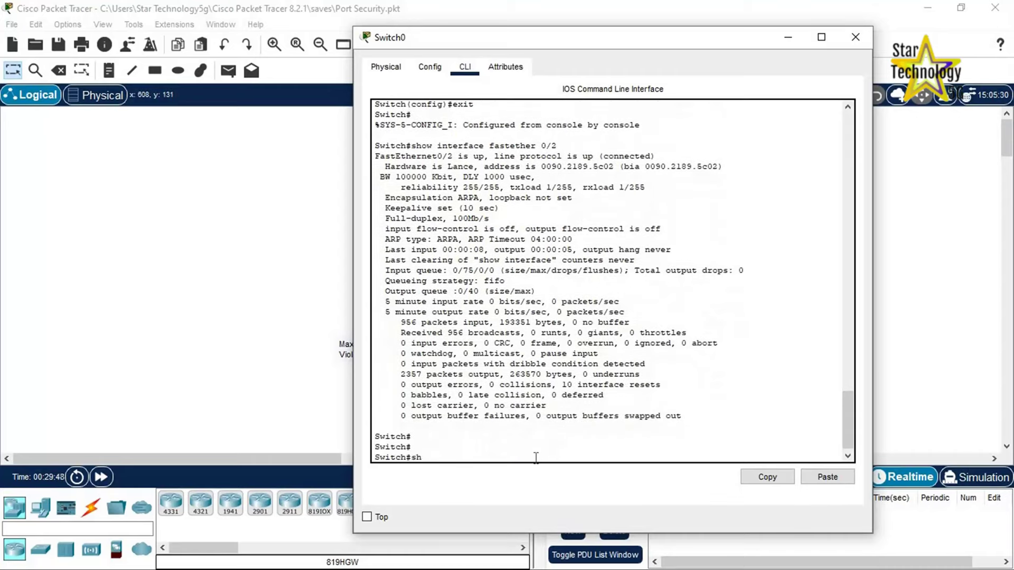
pyautogui.write('ow port-security interfa')
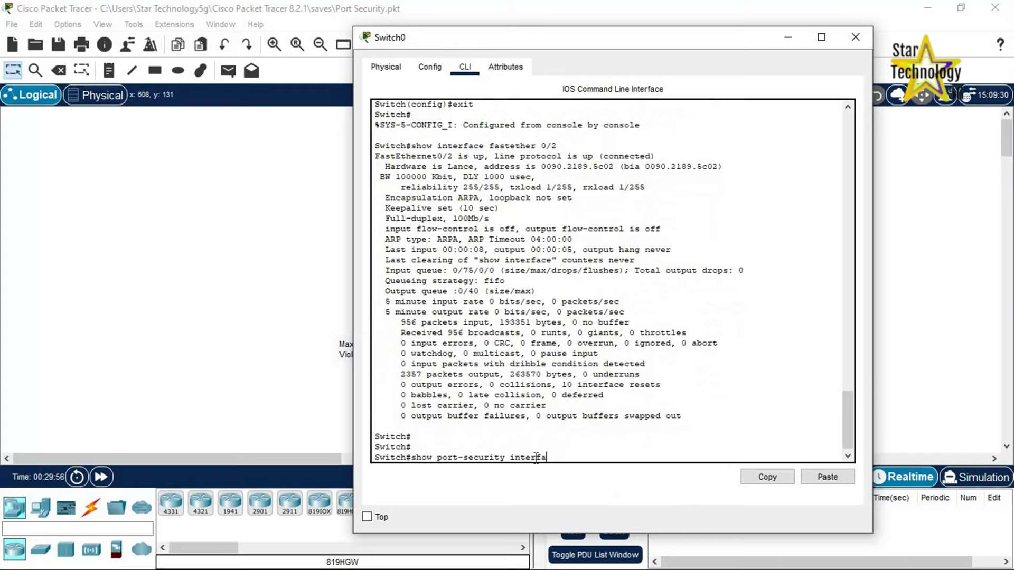
pyautogui.write('ce fastethernet 0/2')
pyautogui.press('Return')
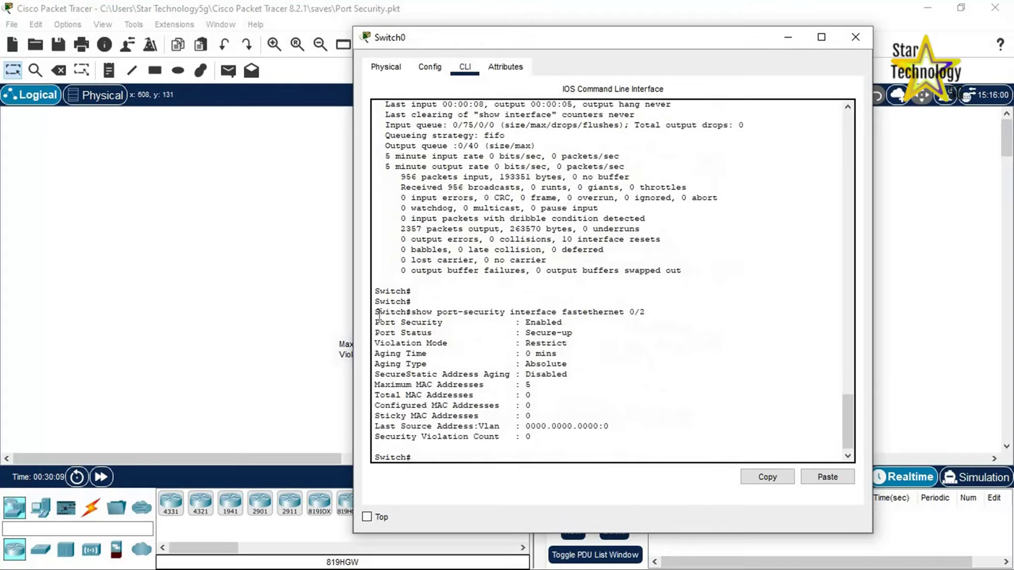
pyautogui.moveTo(570, 322); pyautogui.dragTo(376, 323)
pyautogui.moveTo(567, 343); pyautogui.dragTo(375, 343)
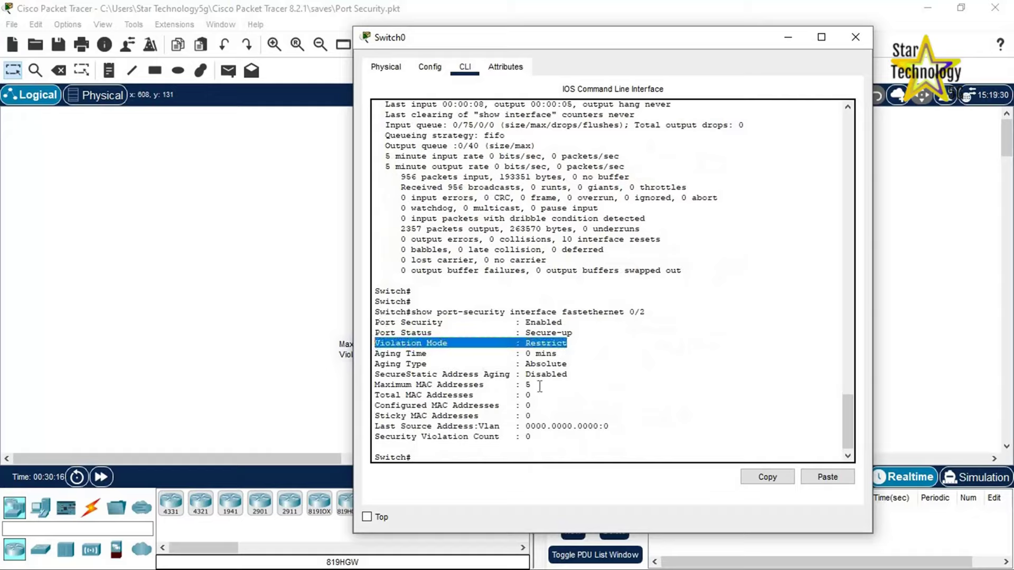
pyautogui.moveTo(534, 385); pyautogui.dragTo(364, 387)
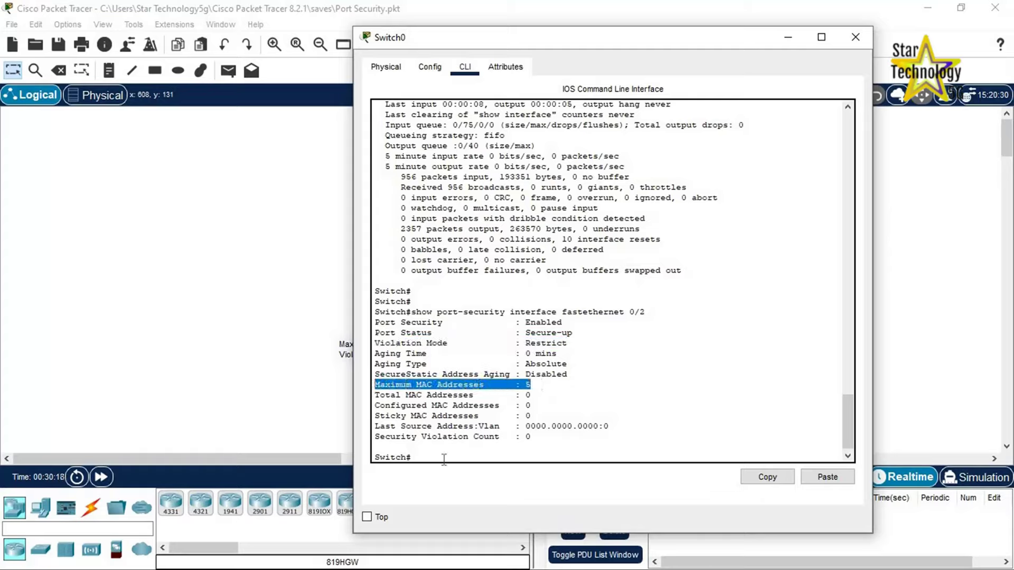
# Show the port-security settings of interface fastethernet 0/3, check its status, violation mode and aging time, and close the switch's window
pyautogui.click(443, 460)
pyautogui.press('Up')
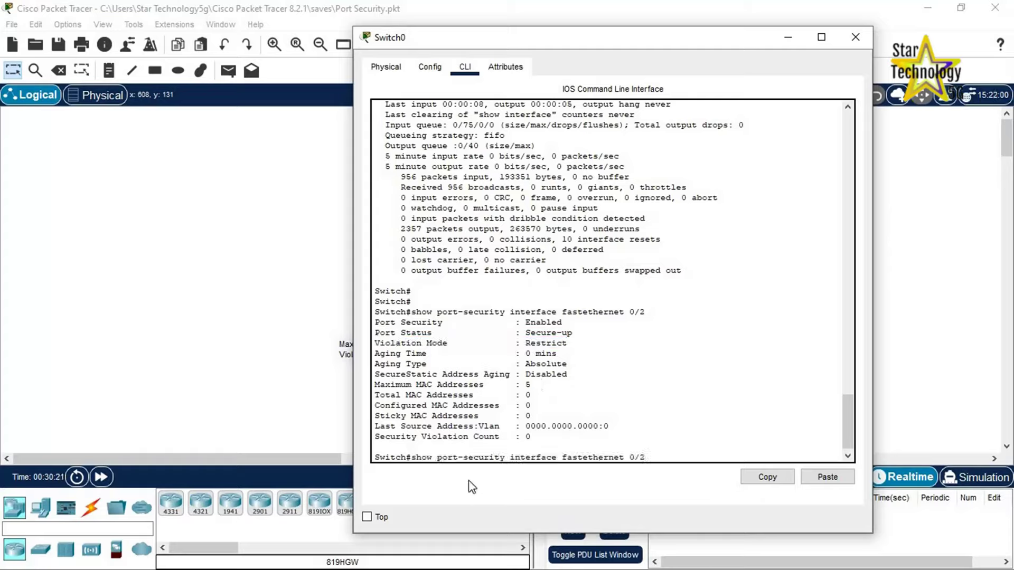
pyautogui.write('3')
pyautogui.press('Return')
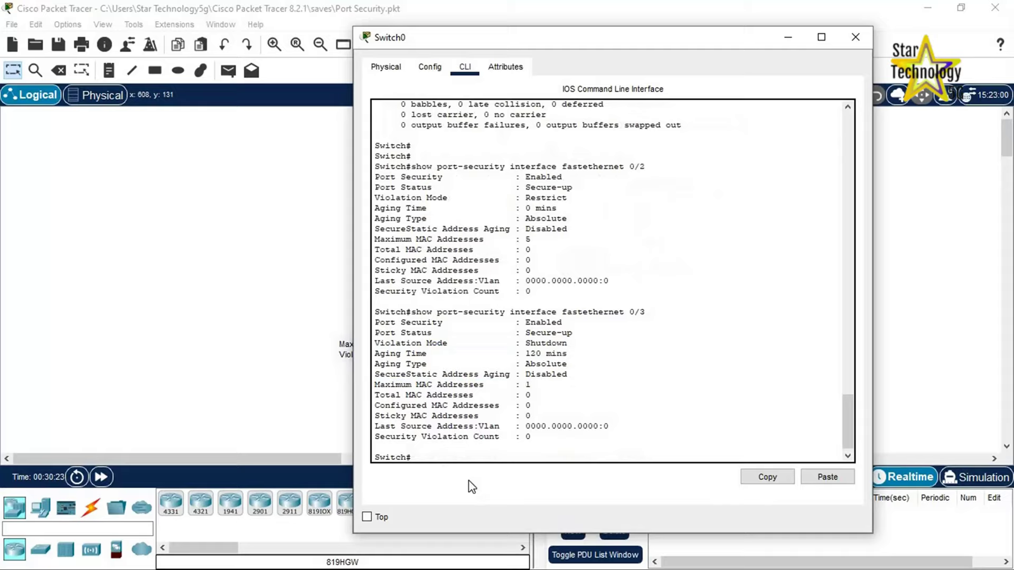
pyautogui.moveTo(376, 312); pyautogui.dragTo(648, 312)
pyautogui.moveTo(568, 322); pyautogui.dragTo(379, 332)
pyautogui.moveTo(574, 344); pyautogui.dragTo(374, 344)
pyautogui.moveTo(576, 354); pyautogui.dragTo(372, 355)
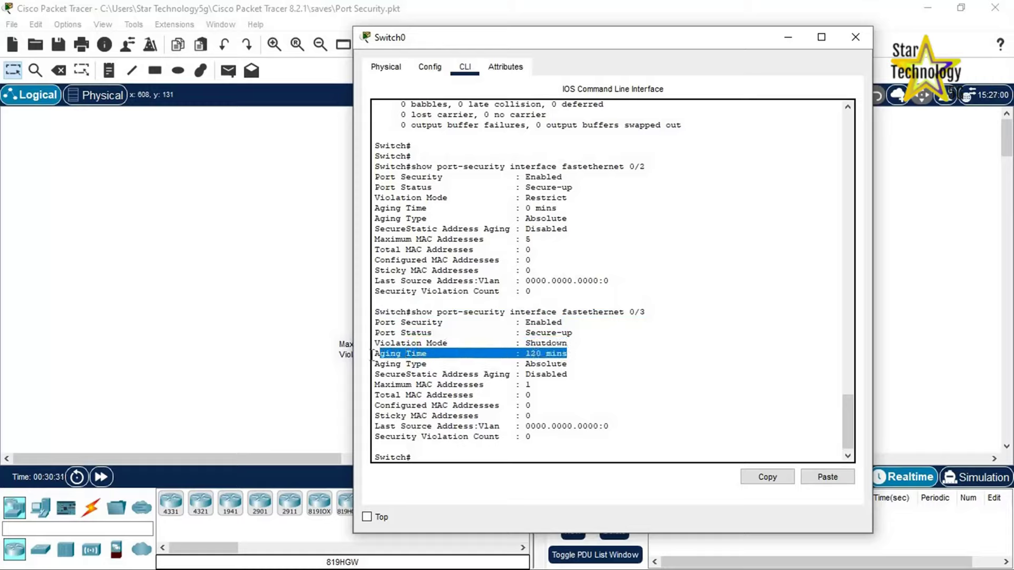
pyautogui.click(429, 456)
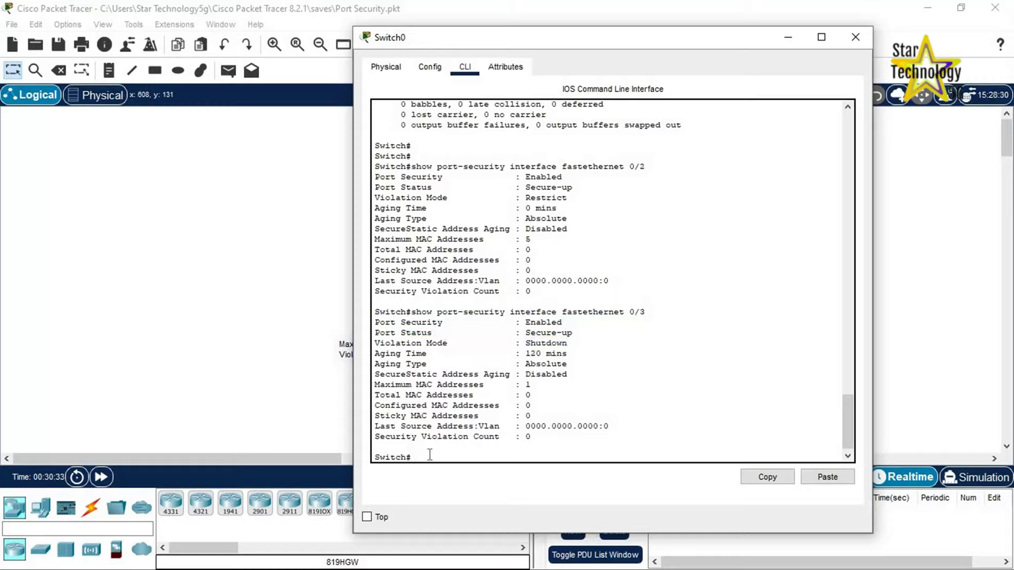
pyautogui.click(856, 37)
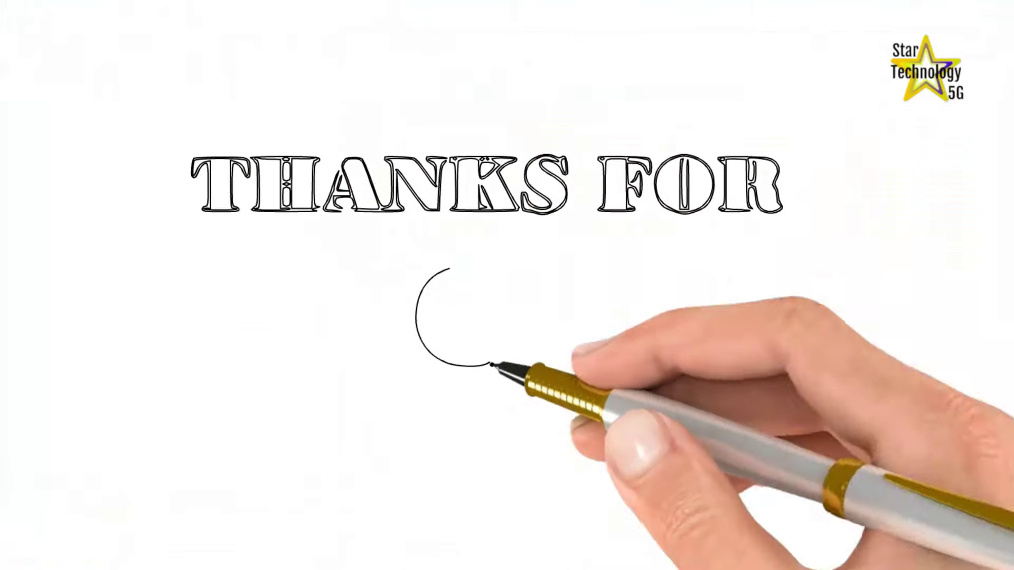